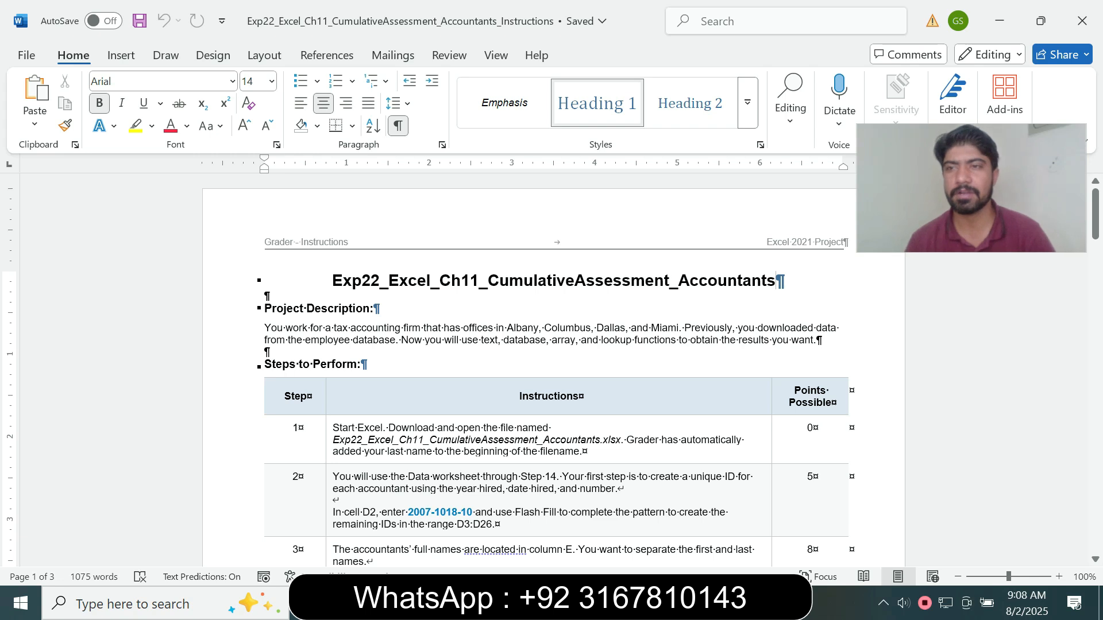
{"action": "left_click_drag", "start_coordinate": [332, 281], "coordinate": [782, 281]}
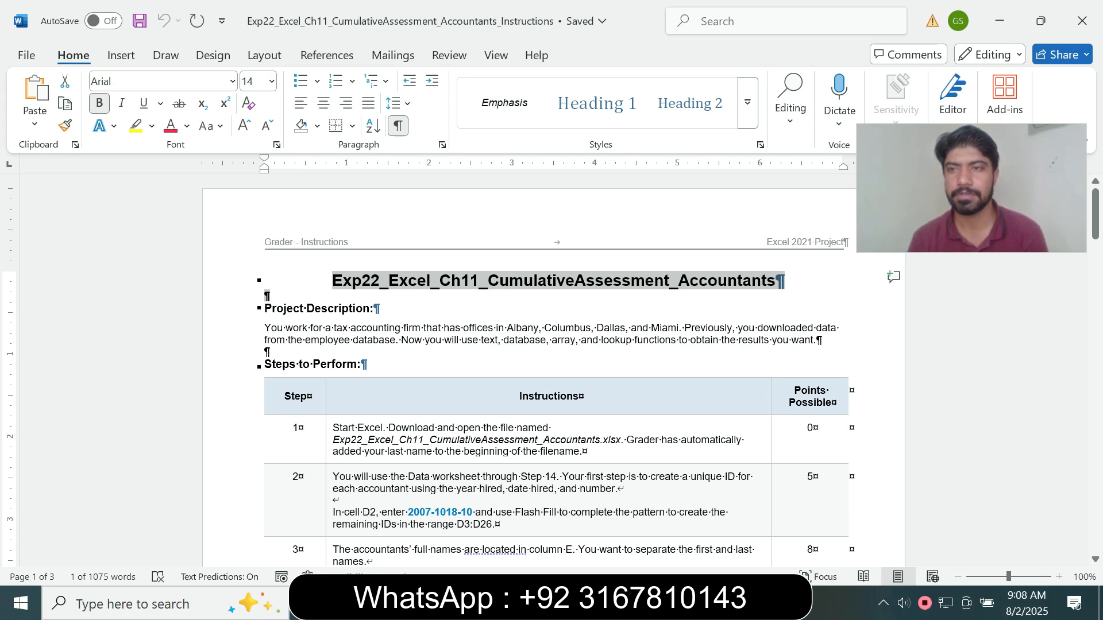
{"action": "mouse_move", "coordinate": [1095, 214]}
{"action": "left_mouse_down"}
{"action": "mouse_move", "coordinate": [1096, 459]}
{"action": "mouse_move", "coordinate": [1095, 195]}
{"action": "left_mouse_up"}
{"action": "left_click_drag", "start_coordinate": [988, 190], "coordinate": [963, 190]}
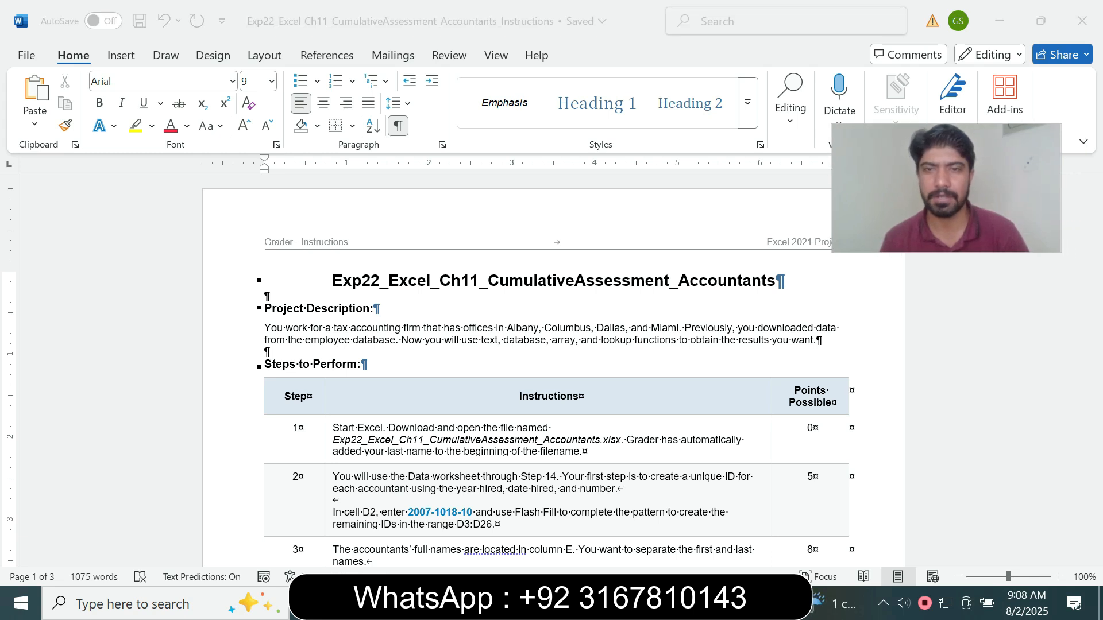
{"action": "left_click", "coordinate": [1095, 214]}
{"action": "mouse_move", "coordinate": [1095, 214]}
{"action": "left_mouse_down"}
{"action": "mouse_move", "coordinate": [1096, 453]}
{"action": "mouse_move", "coordinate": [1096, 214]}
{"action": "left_mouse_up"}
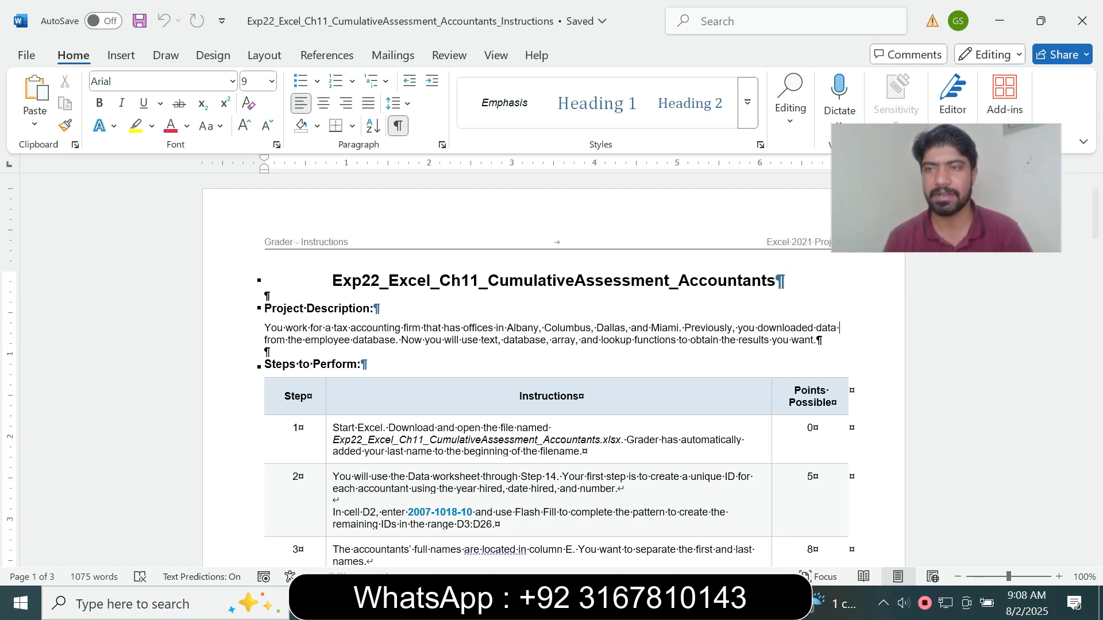
Highlight the step 1 instruction text in yellow in the Steps to Perform table
{"action": "left_click_drag", "start_coordinate": [1096, 214], "coordinate": [1095, 236]}
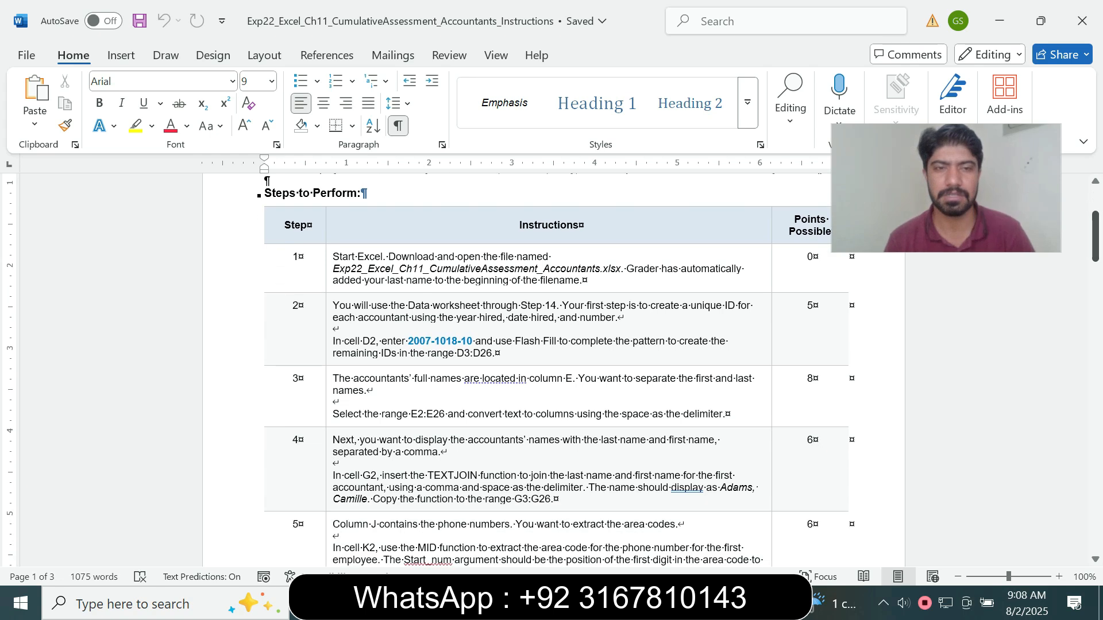
{"action": "triple_click", "coordinate": [339, 269]}
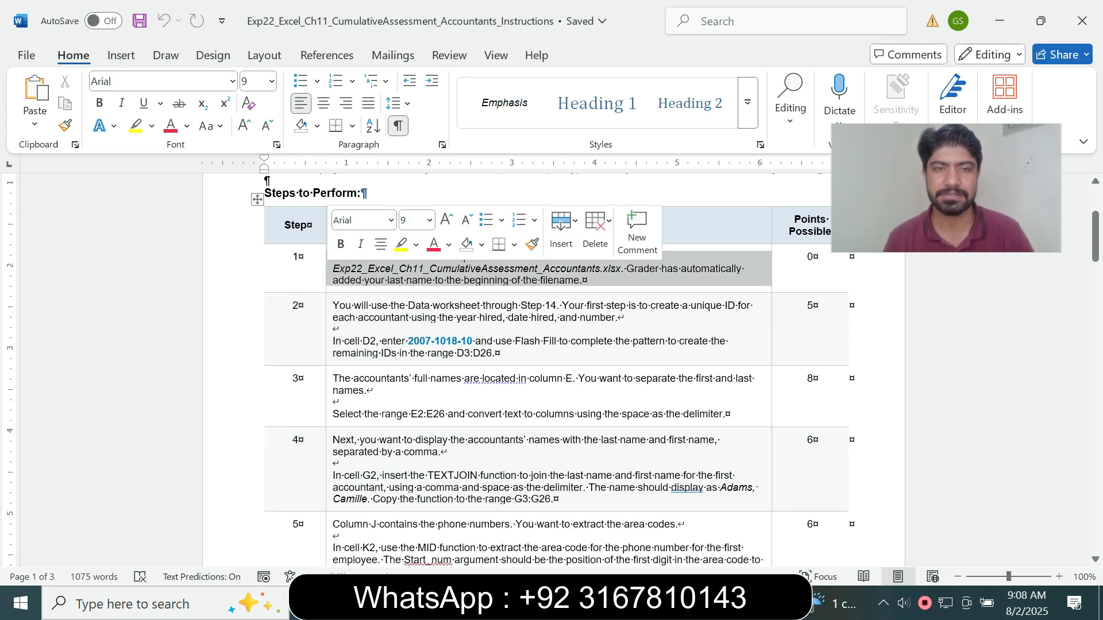
{"action": "left_click", "coordinate": [401, 244]}
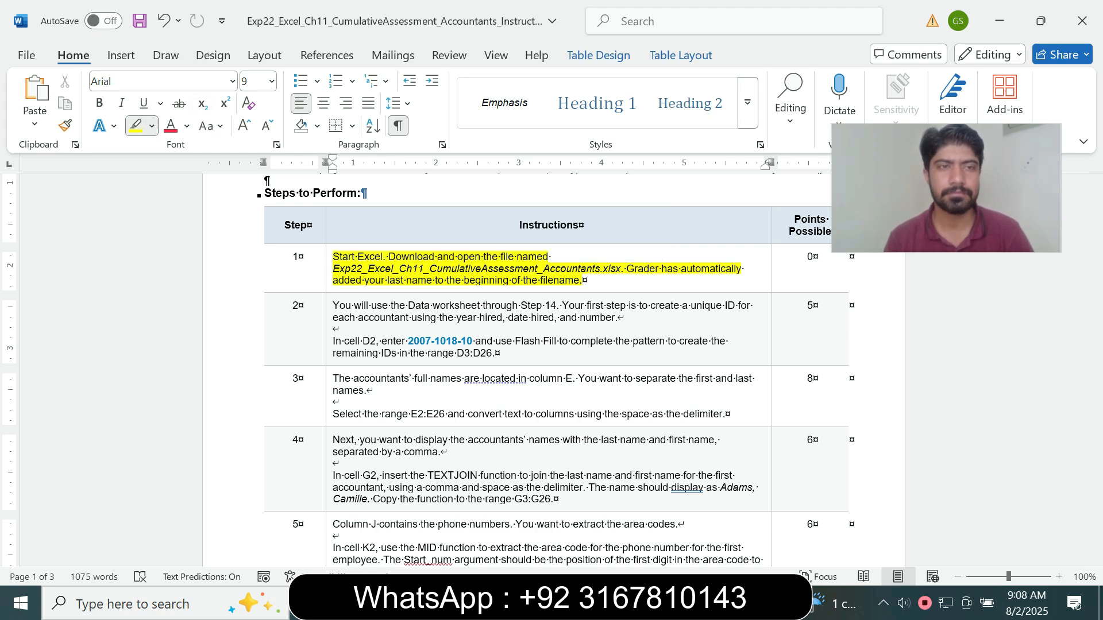
Review the step 1 instruction and check the Data worksheet of the Accountants workbook in Excel before returning to the Word instructions
{"action": "left_click_drag", "start_coordinate": [333, 257], "coordinate": [579, 281]}
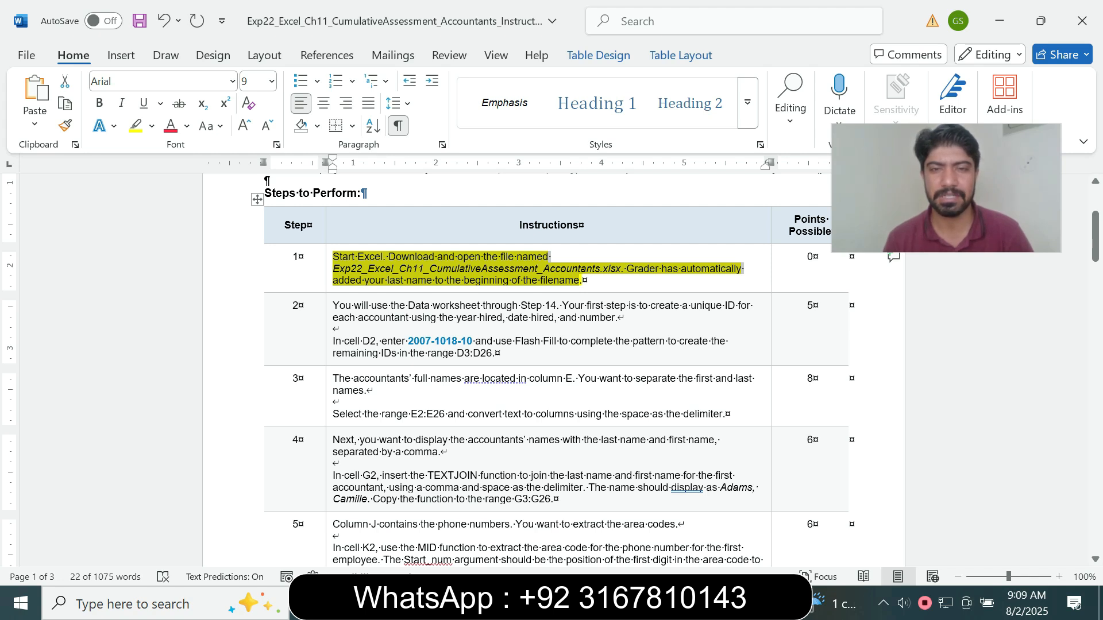
{"action": "key", "text": "alt+Tab"}
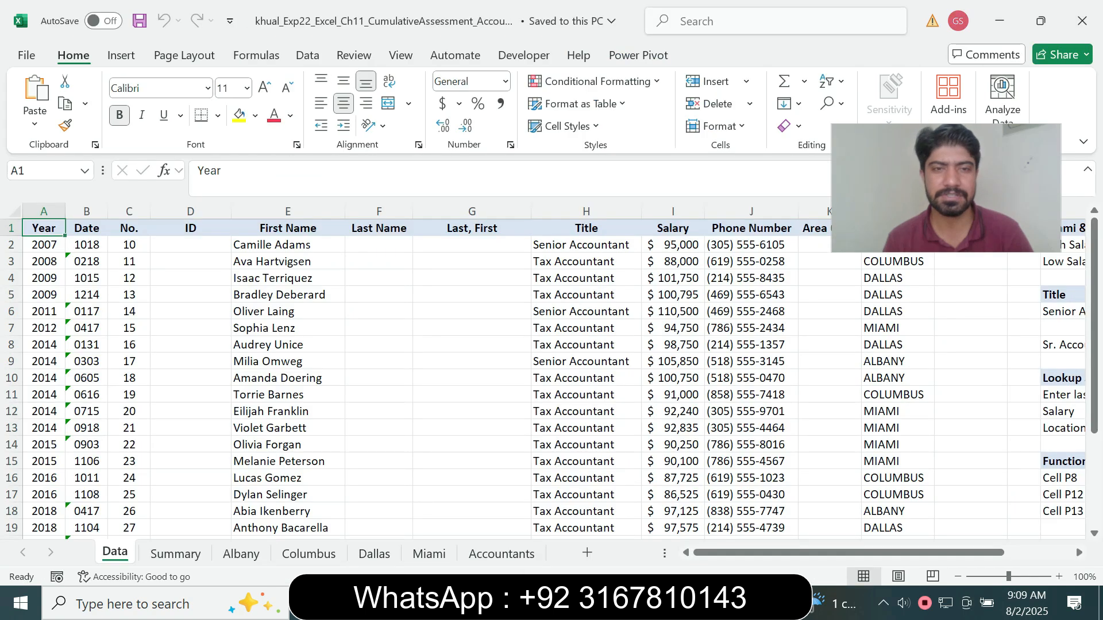
{"action": "left_click", "coordinate": [379, 395]}
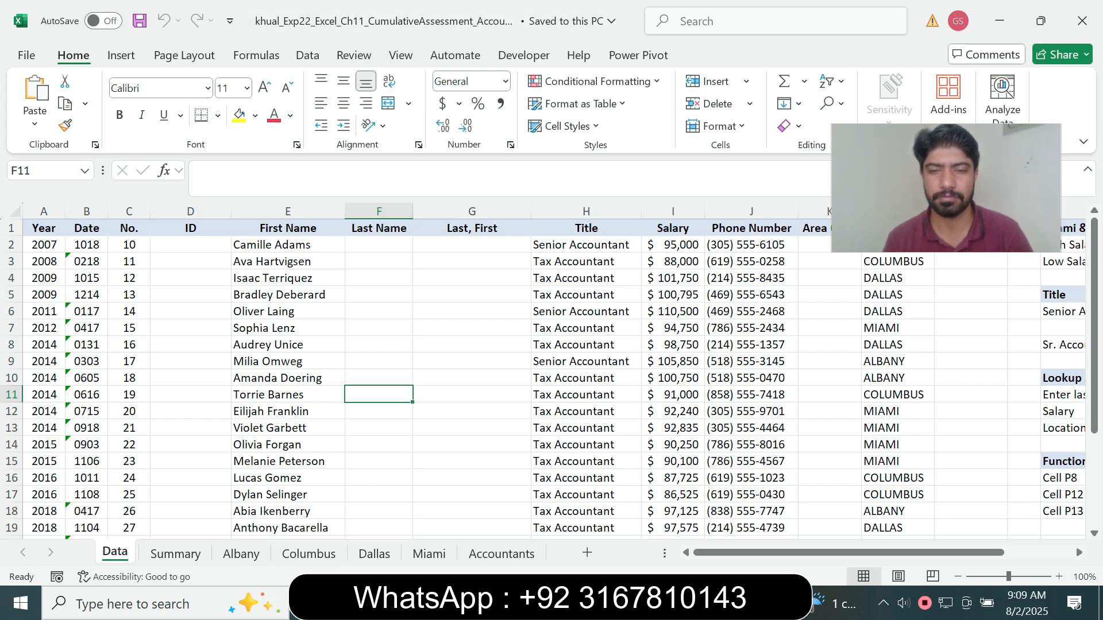
{"action": "key", "text": "alt+Tab"}
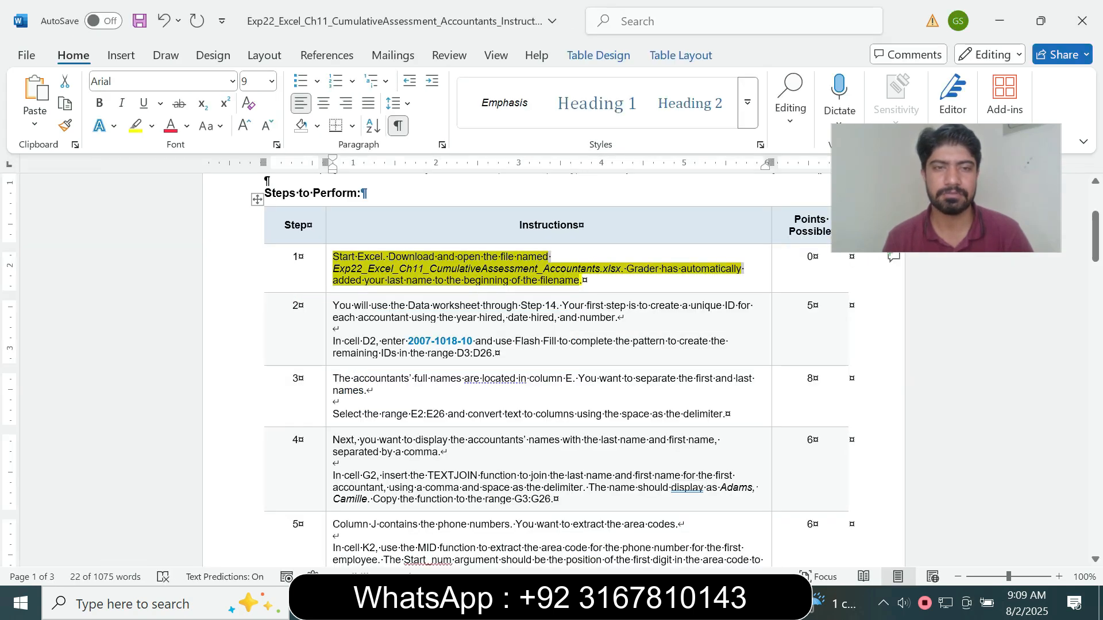
Remove the yellow highlight from the step 1 instruction text
{"action": "left_click_drag", "start_coordinate": [579, 280], "coordinate": [597, 282]}
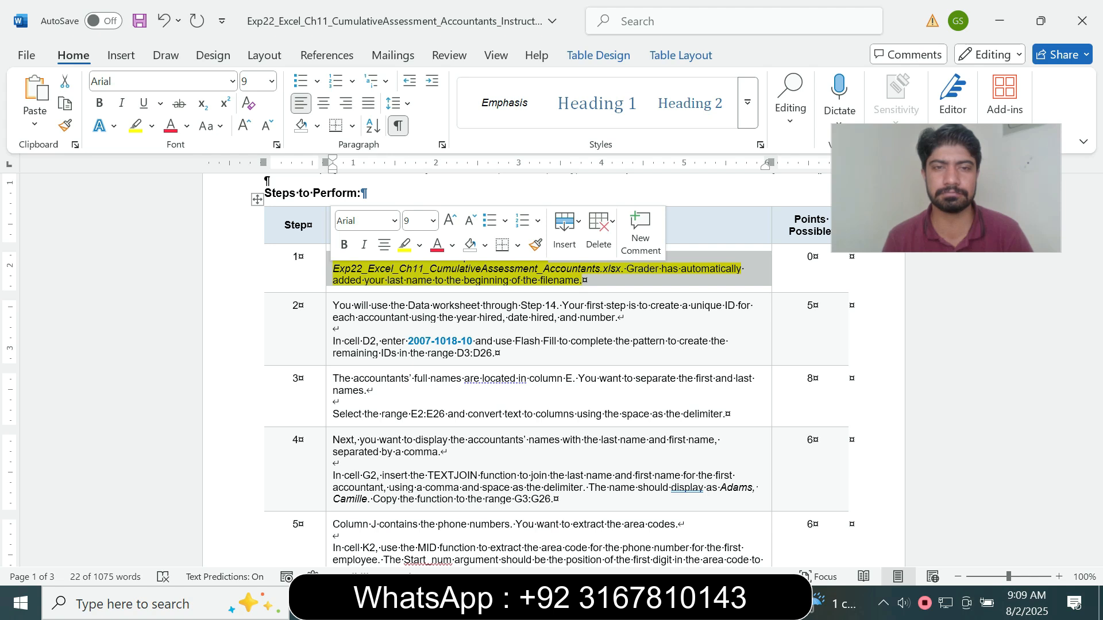
{"action": "left_click", "coordinate": [433, 221]}
{"action": "key", "text": "Escape"}
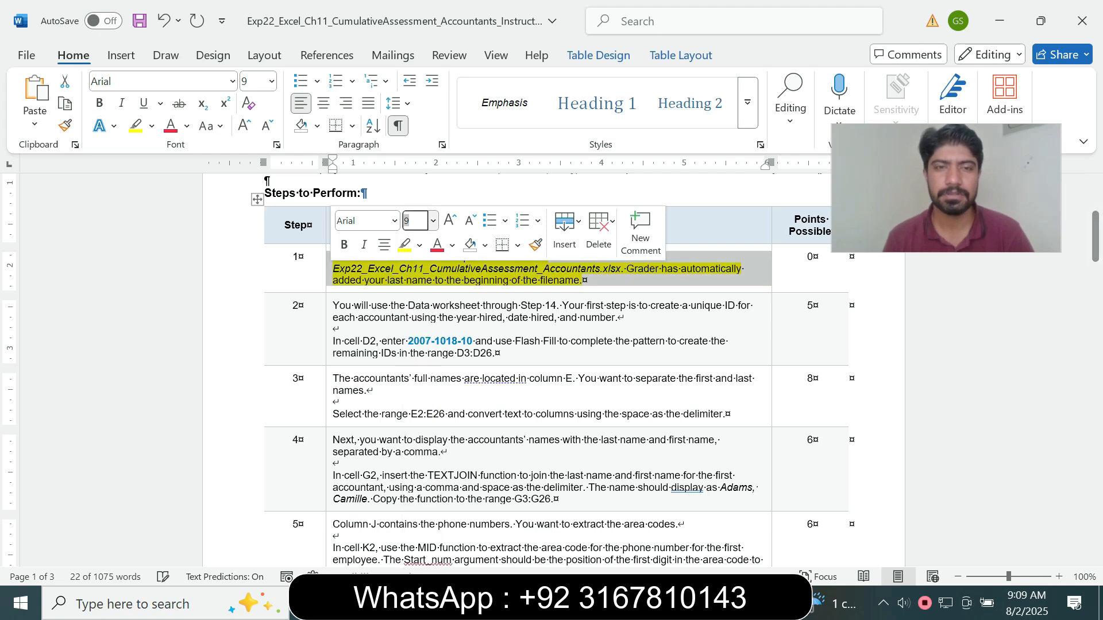
{"action": "left_click", "coordinate": [419, 246]}
{"action": "key", "text": "Escape"}
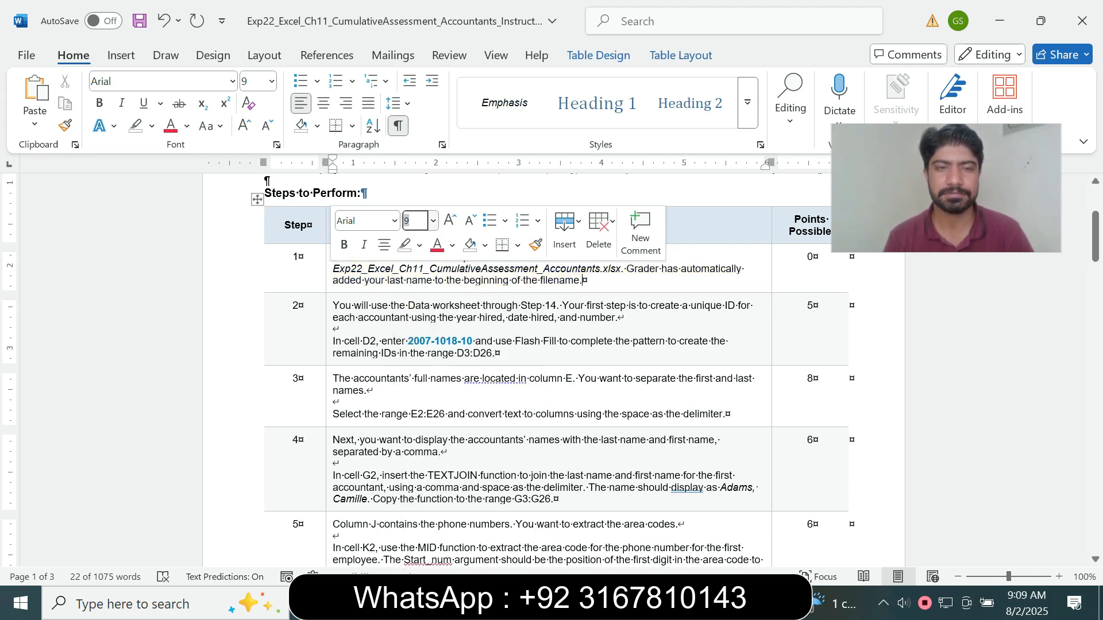
Enlarge the step 2 instruction text to 14 pt and highlight it in turquoise
{"action": "left_click", "coordinate": [330, 353]}
{"action": "left_click", "coordinate": [431, 306]}
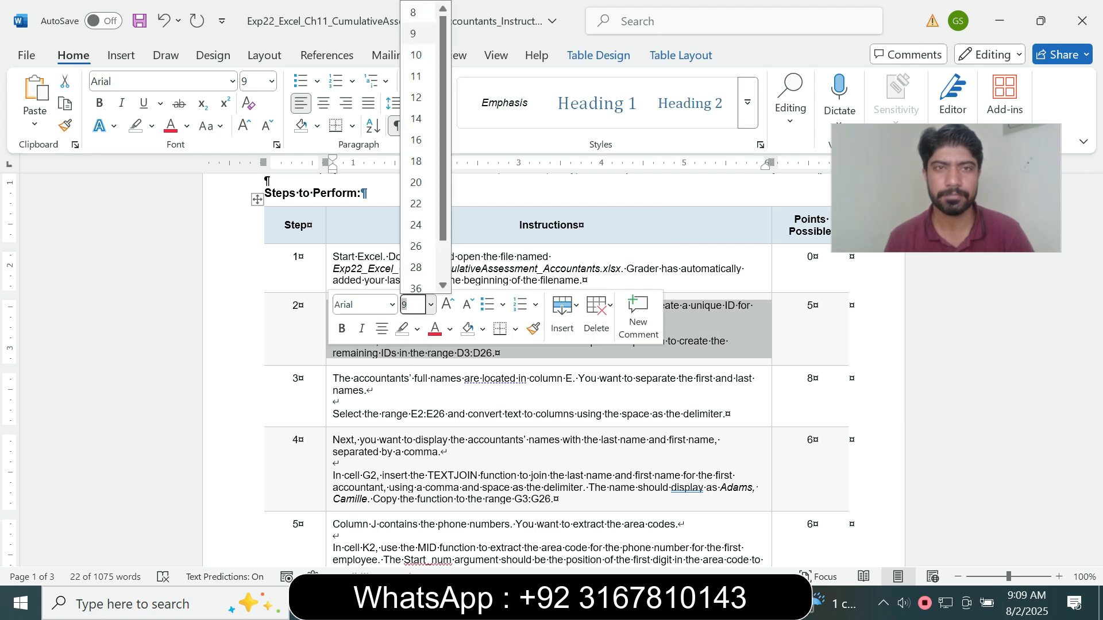
{"action": "left_click", "coordinate": [416, 119]}
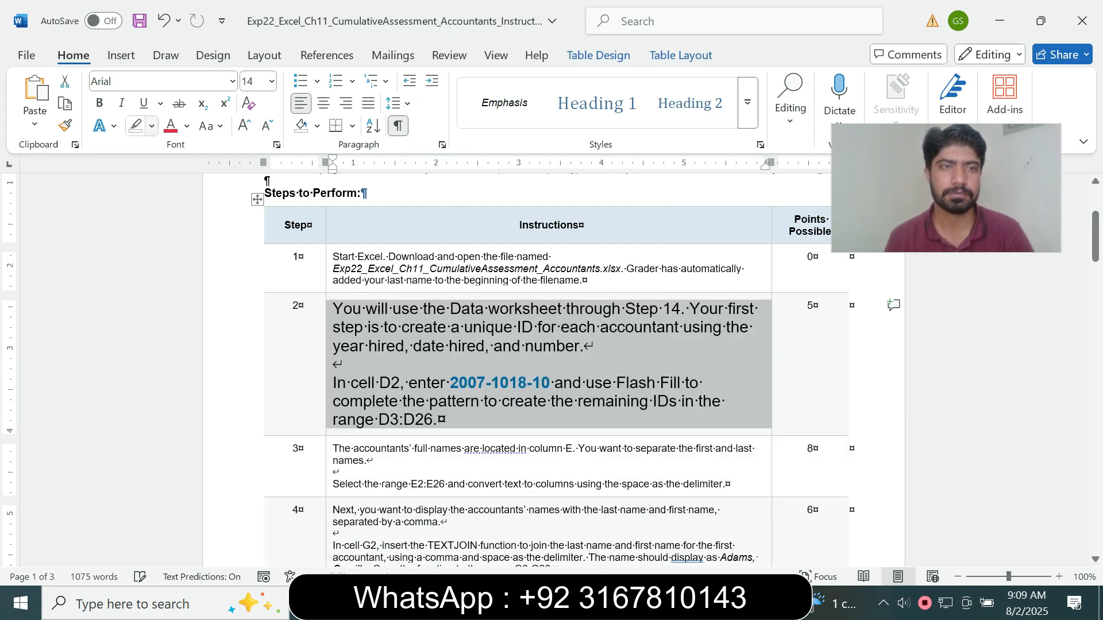
{"action": "left_click", "coordinate": [152, 126]}
{"action": "left_click", "coordinate": [191, 185]}
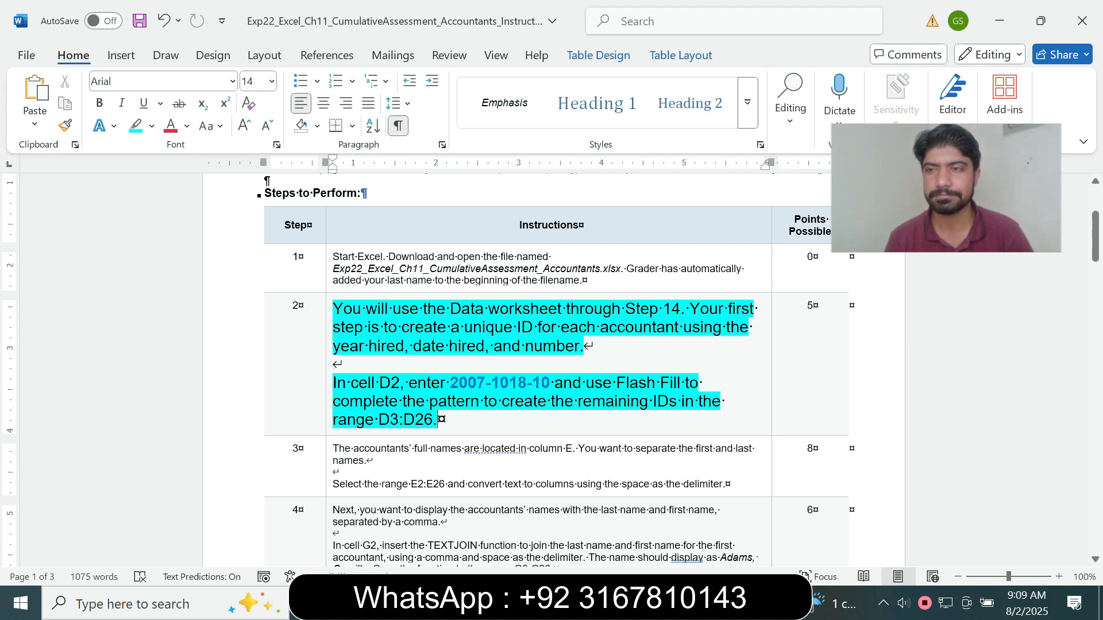
{"action": "left_click_drag", "start_coordinate": [1095, 235], "coordinate": [1095, 244]}
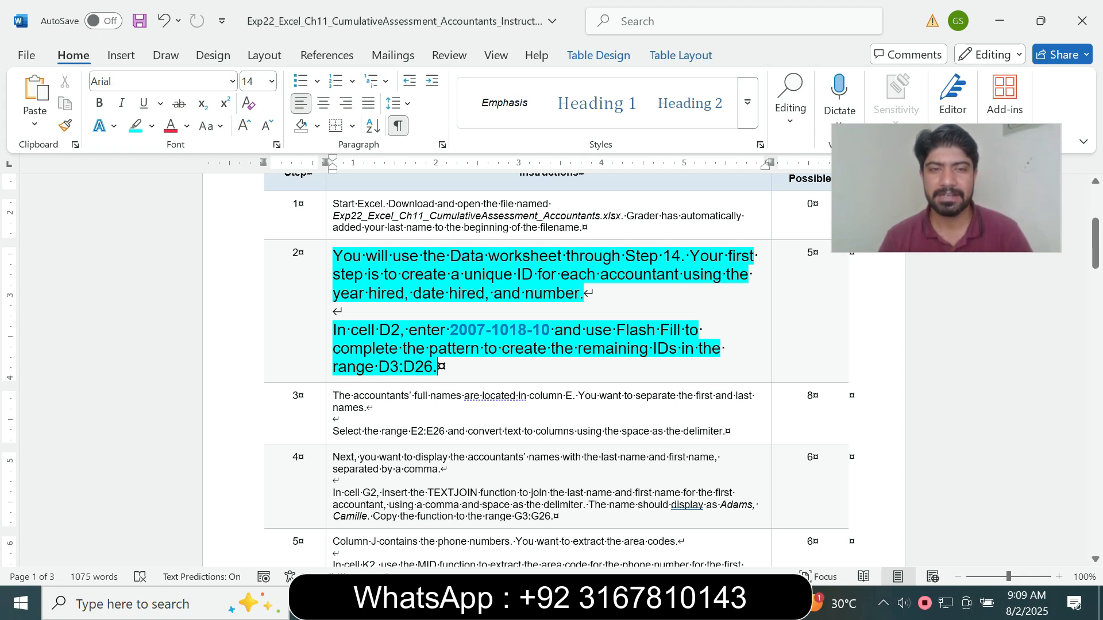
{"action": "left_click_drag", "start_coordinate": [378, 367], "coordinate": [432, 366]}
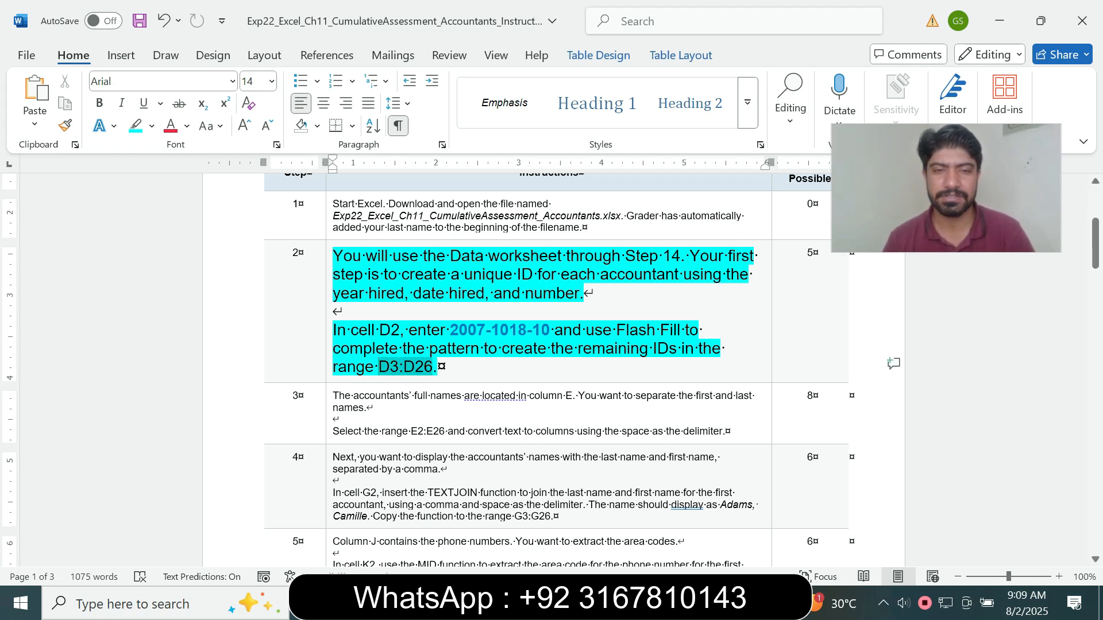
{"action": "left_click", "coordinate": [364, 348]}
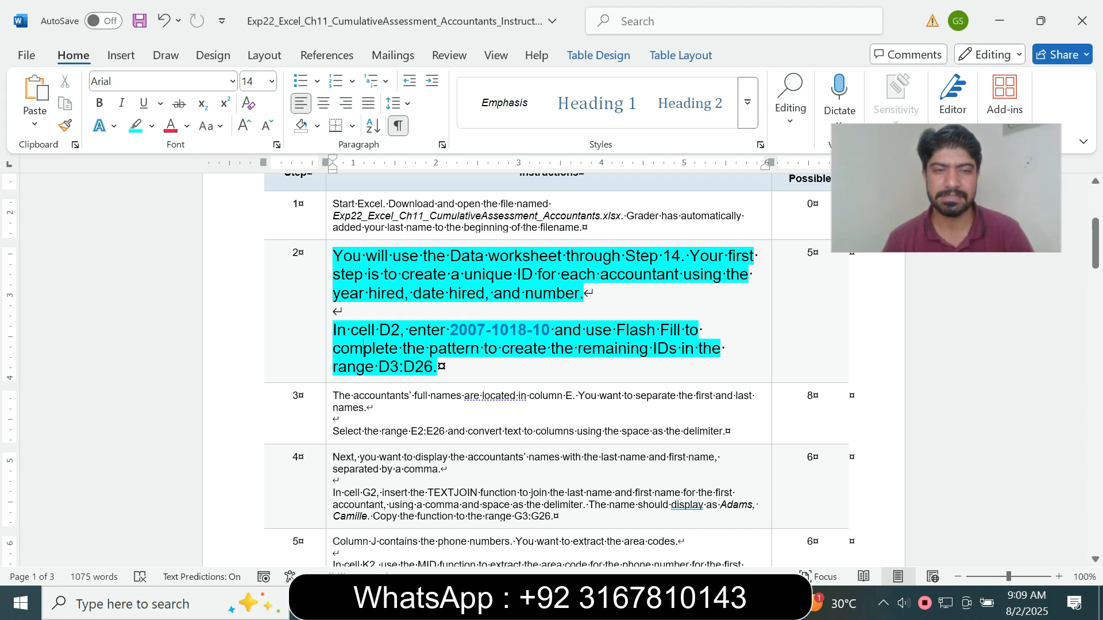
{"action": "left_click_drag", "start_coordinate": [450, 329], "coordinate": [554, 330]}
{"action": "key", "text": "ctrl+c"}
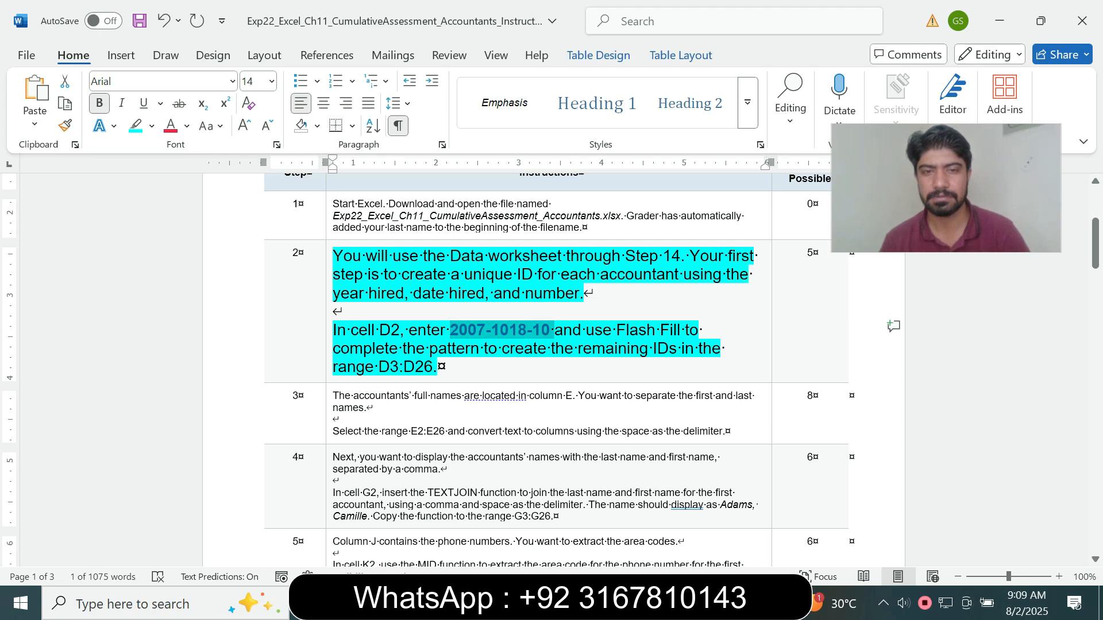
{"action": "key", "text": "alt+Tab"}
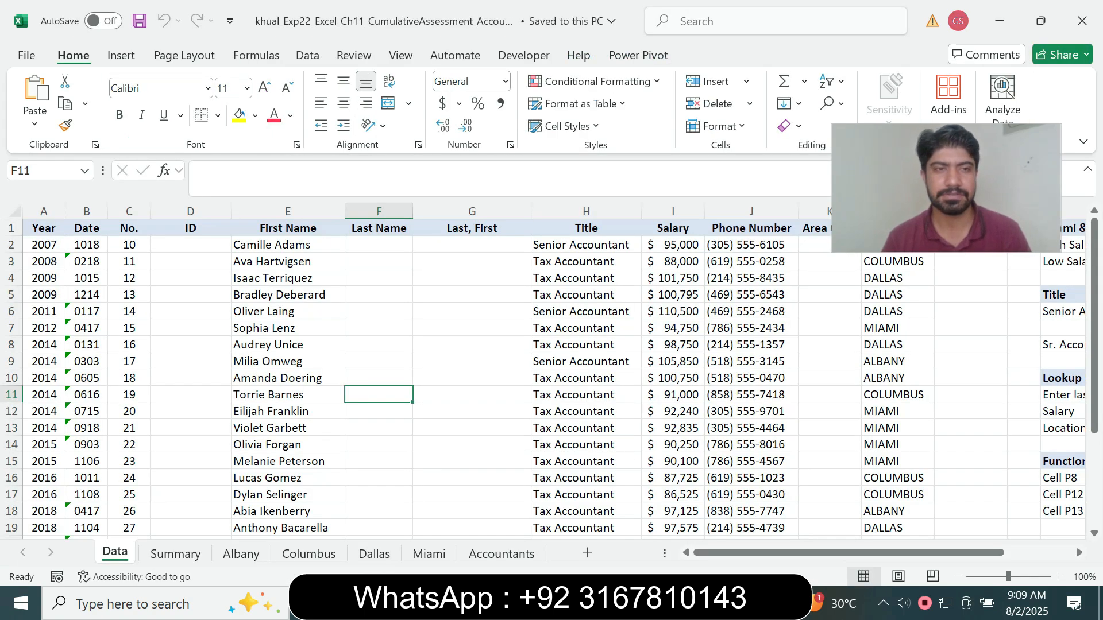
{"action": "left_click", "coordinate": [191, 244]}
{"action": "left_click", "coordinate": [242, 171]}
{"action": "key", "text": "ctrl+v"}
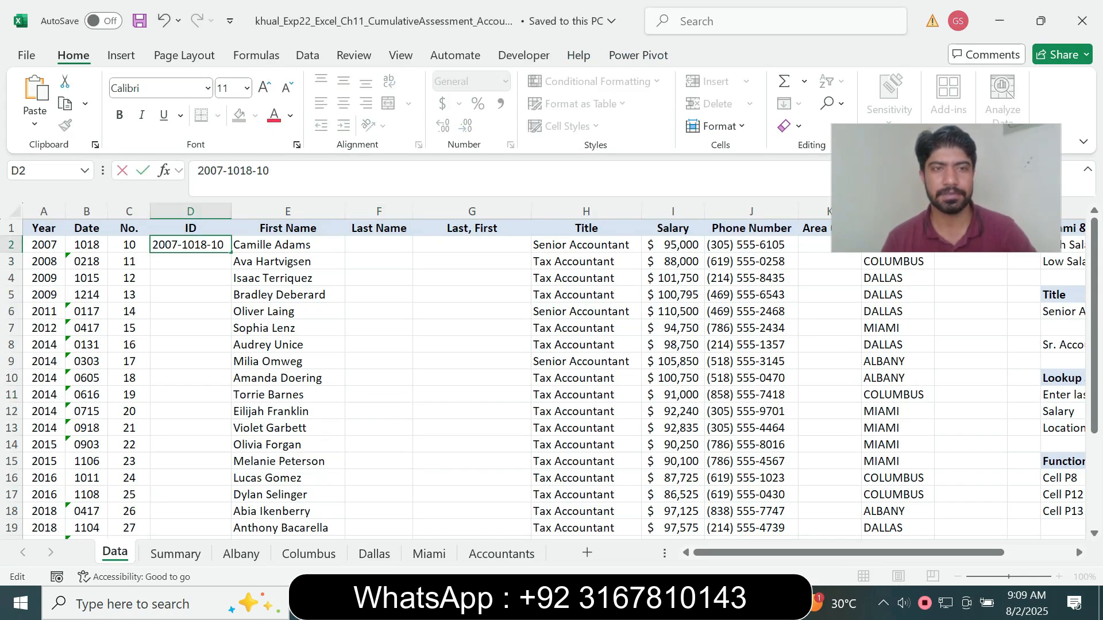
{"action": "key", "text": "Return"}
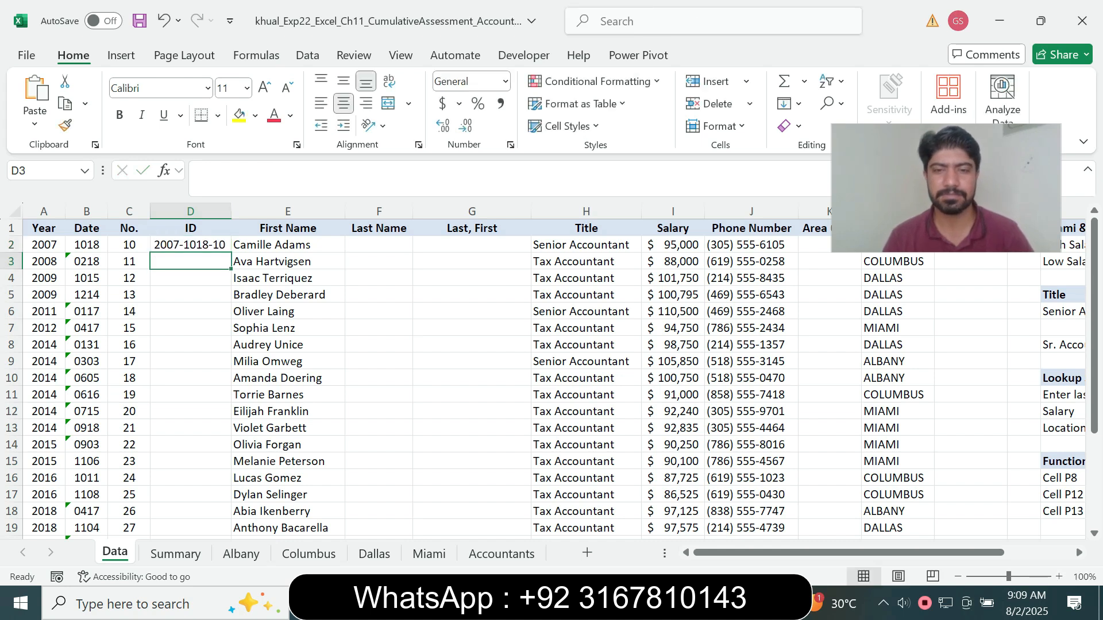
Check the target range in the Word instructions, and use Flash Fill from cell D2 in Excel to complete the IDs in D3:D26
{"action": "key", "text": "alt+Tab"}
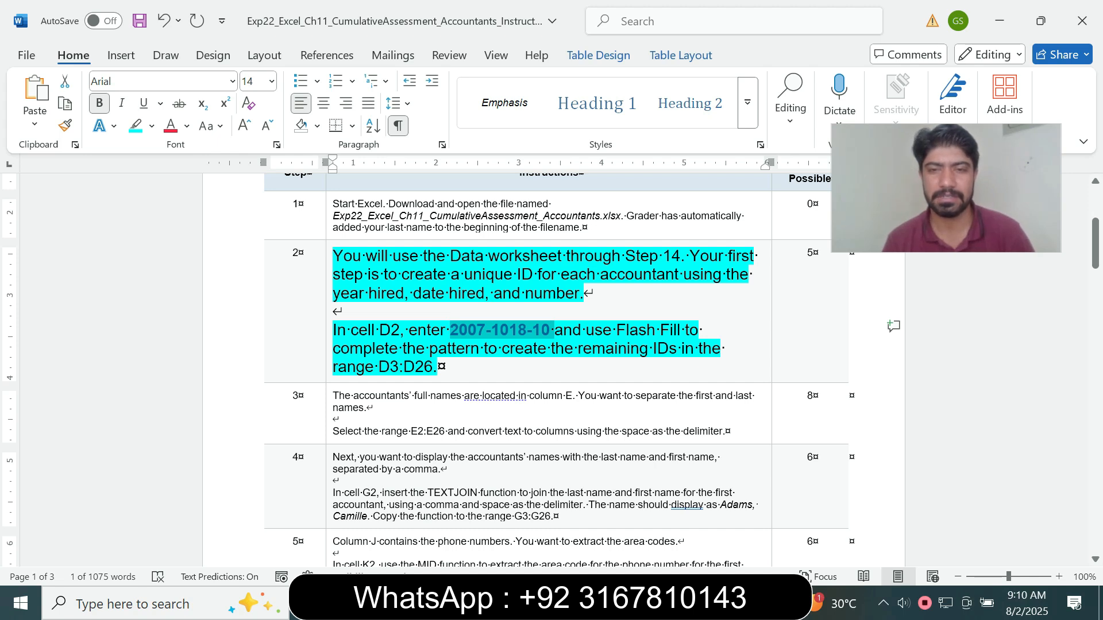
{"action": "left_click_drag", "start_coordinate": [379, 367], "coordinate": [432, 367]}
{"action": "key", "text": "alt+Tab"}
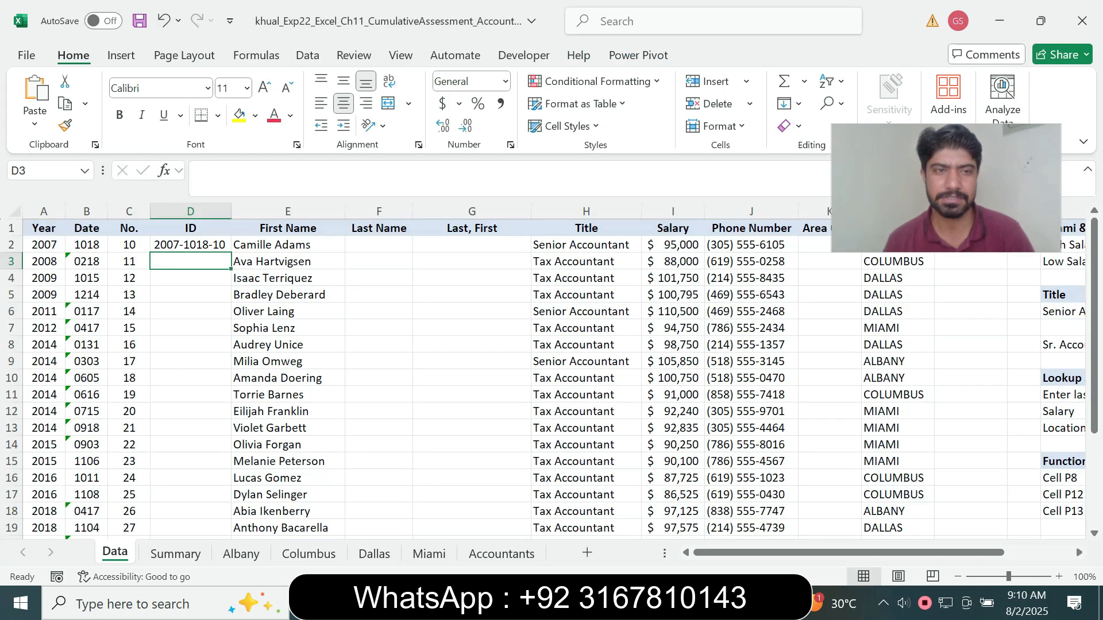
{"action": "left_click", "coordinate": [190, 245]}
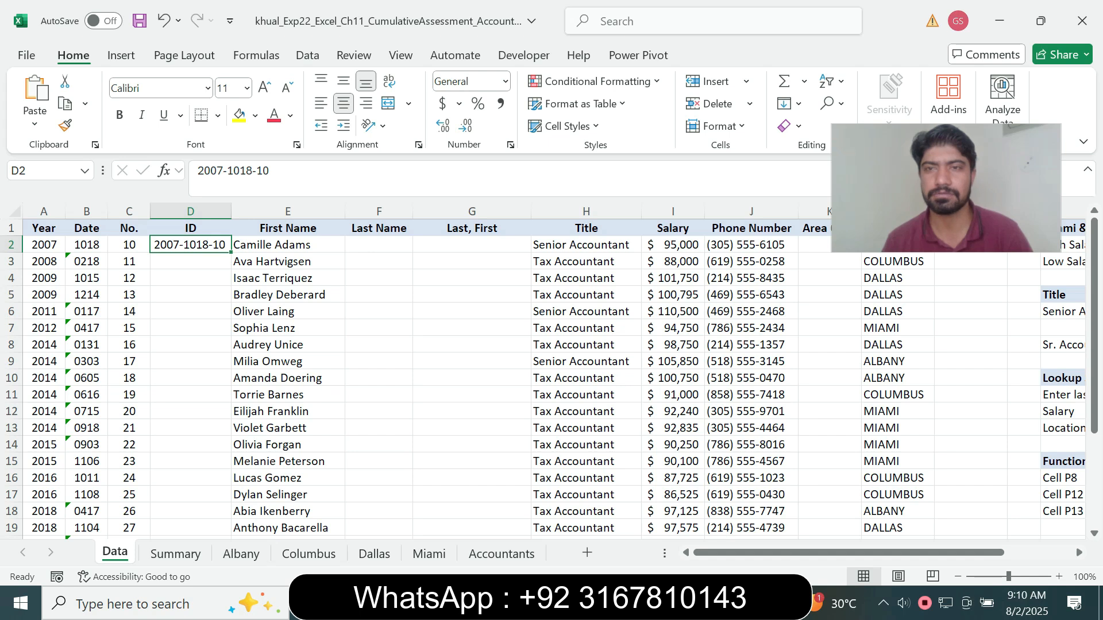
{"action": "left_click", "coordinate": [791, 104]}
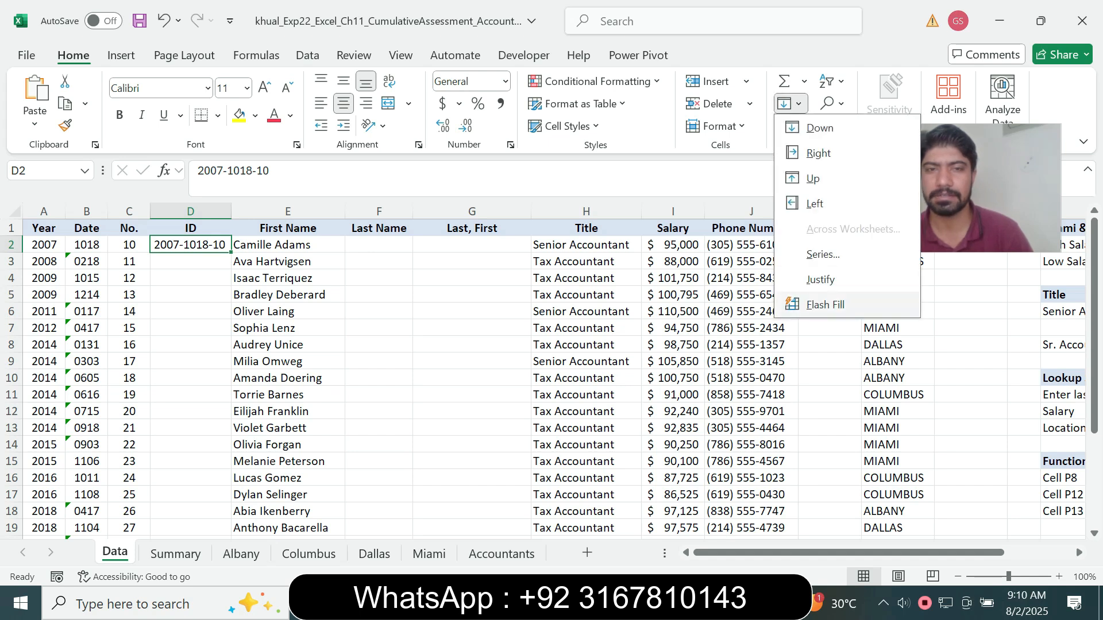
{"action": "left_click", "coordinate": [825, 304]}
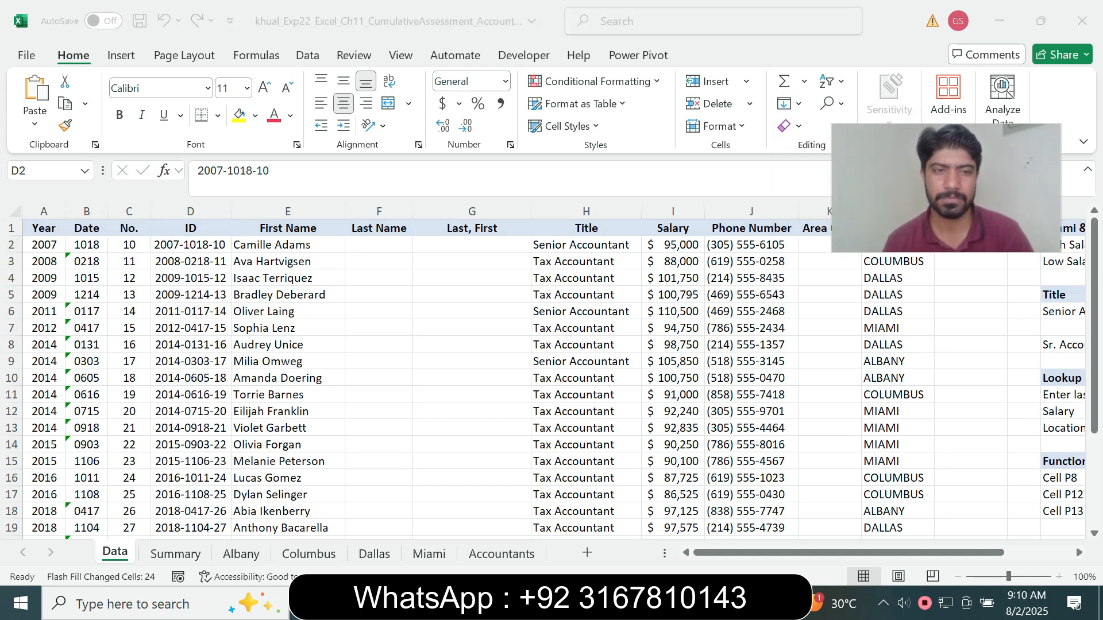
Switch to the Word instructions, reset the step 2 text to 9 pt and remove its turquoise highlight
{"action": "key", "text": "alt+Tab"}
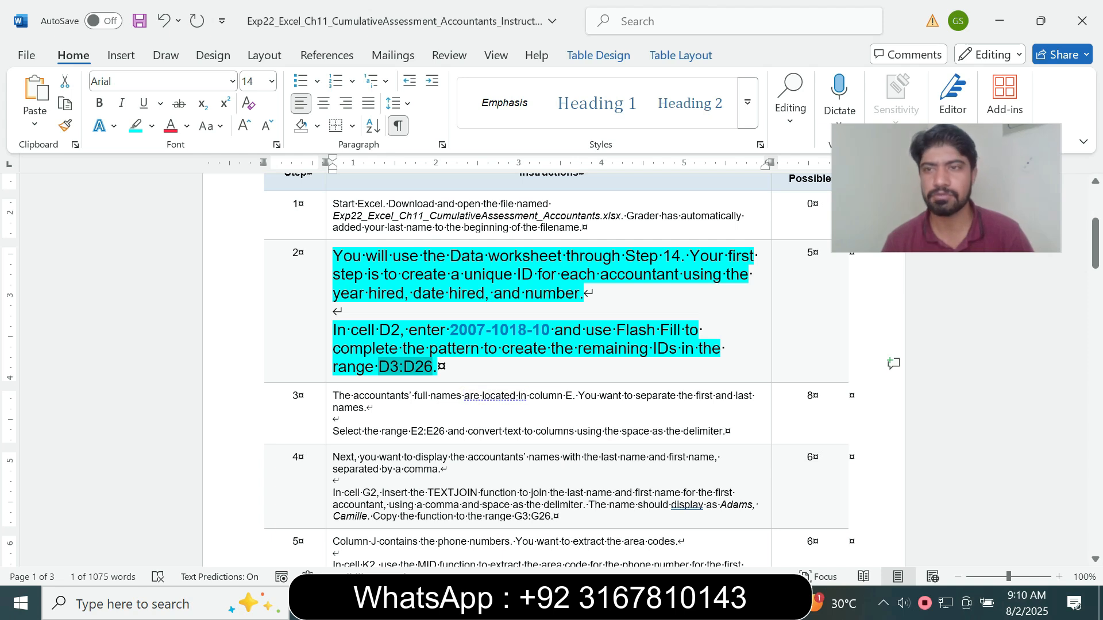
{"action": "left_click", "coordinate": [328, 367]}
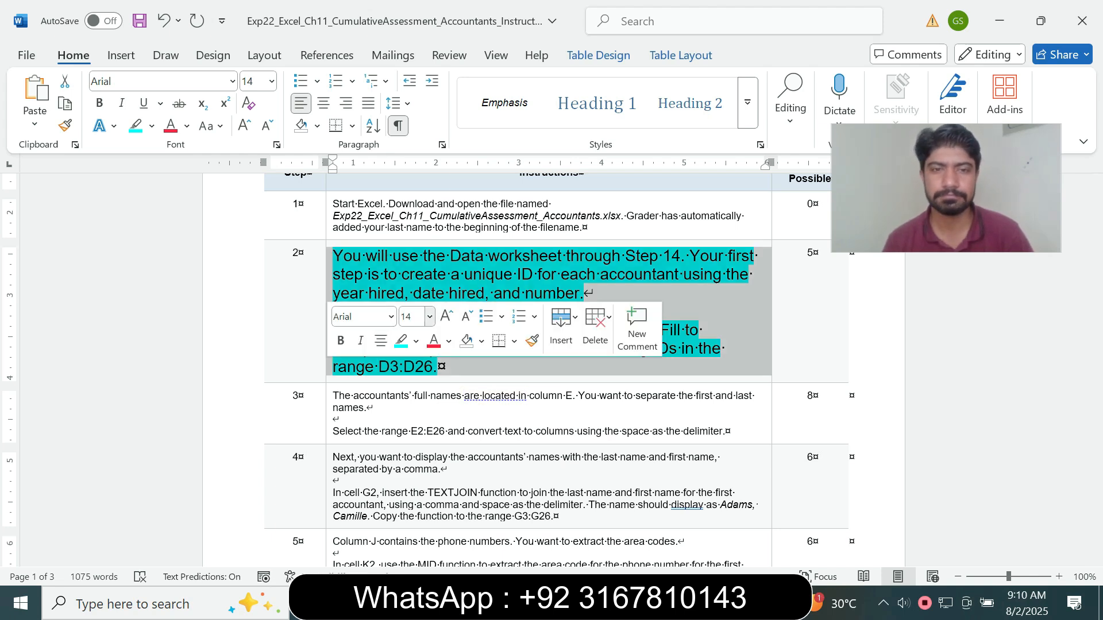
{"action": "left_click", "coordinate": [429, 316]}
{"action": "left_click", "coordinate": [415, 30]}
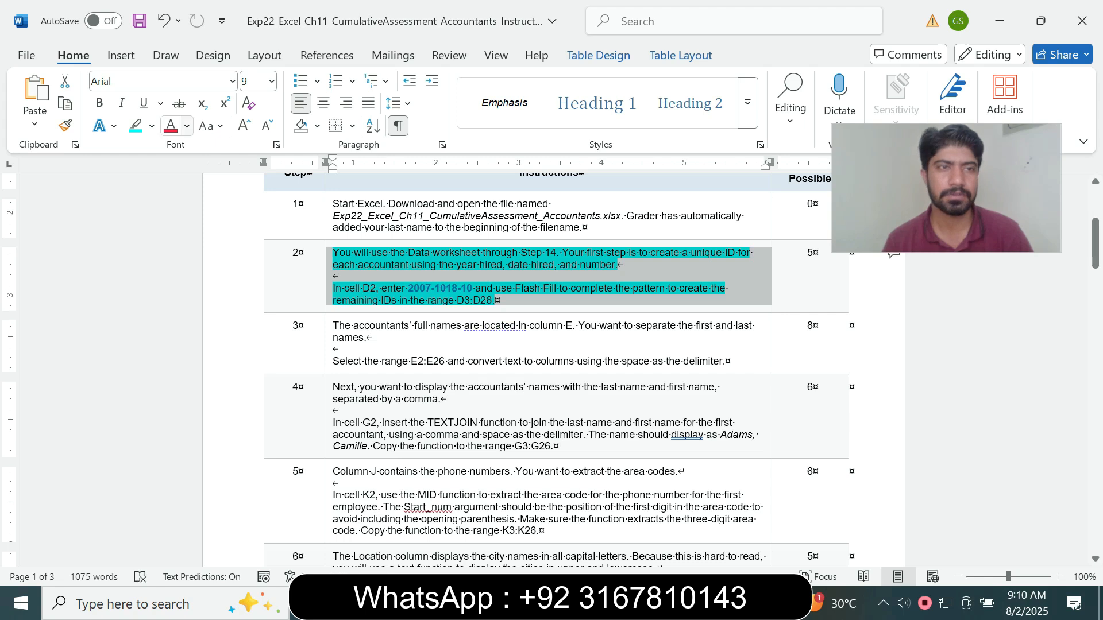
{"action": "left_click", "coordinate": [152, 126]}
{"action": "left_click", "coordinate": [173, 263]}
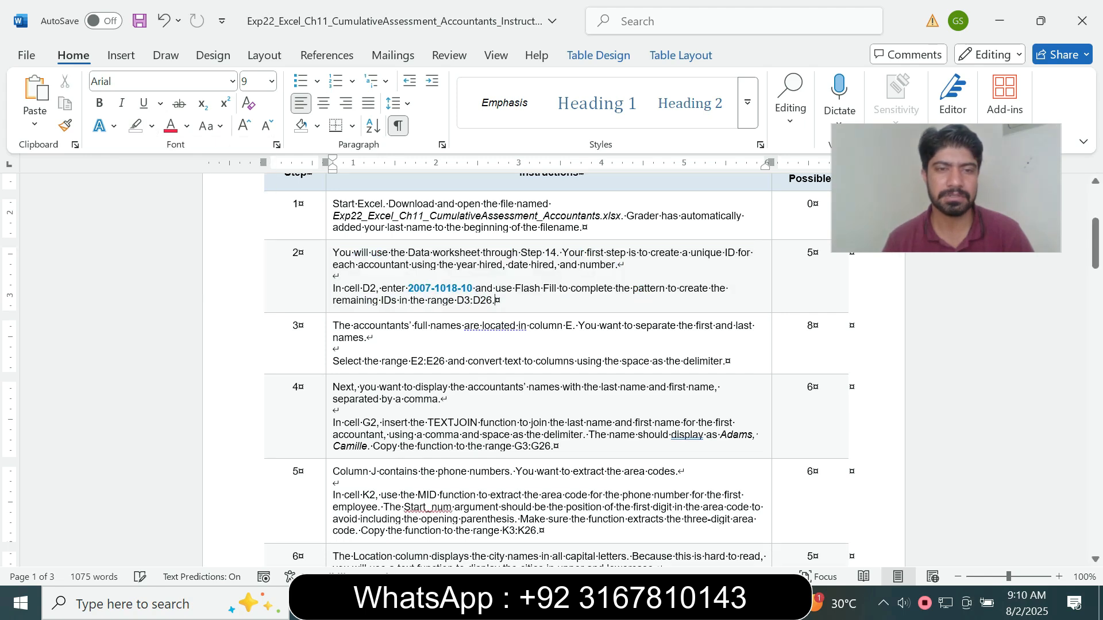
Enlarge the step 3 instruction text to 14 pt and highlight it in turquoise
{"action": "left_click", "coordinate": [329, 345]}
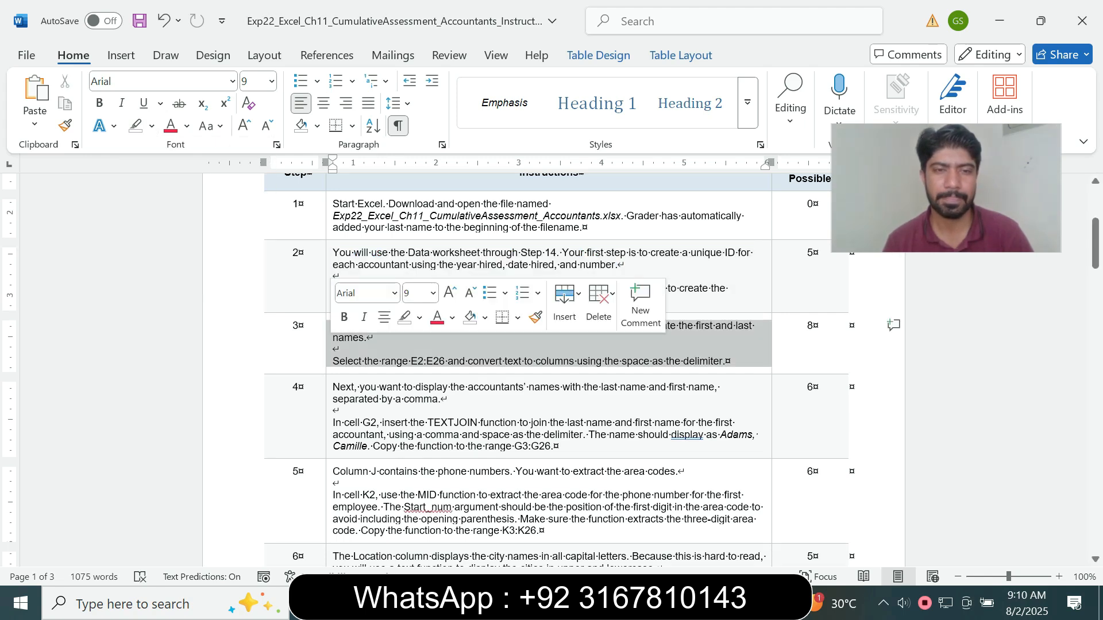
{"action": "left_click", "coordinate": [432, 294]}
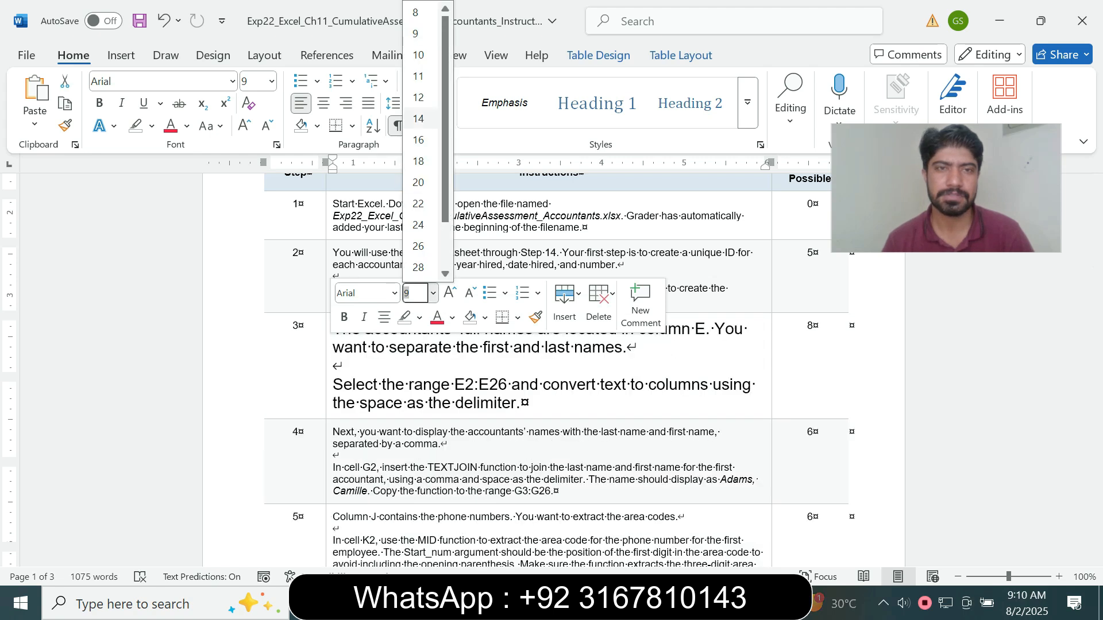
{"action": "left_click", "coordinate": [418, 118]}
{"action": "left_click", "coordinate": [151, 125]}
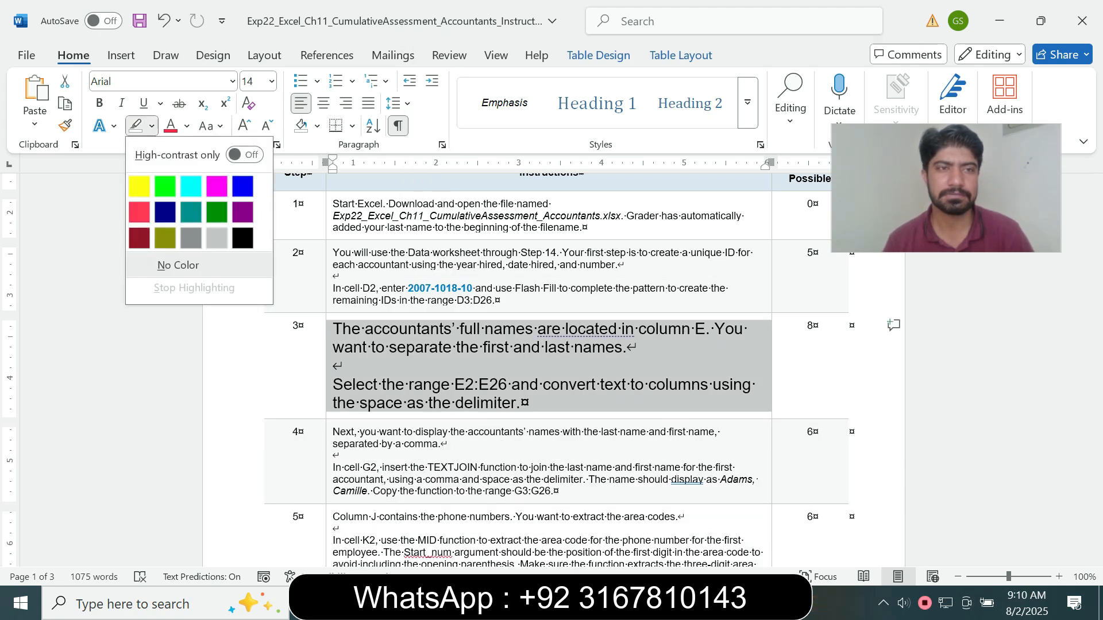
{"action": "left_click", "coordinate": [191, 186]}
{"action": "left_click", "coordinate": [520, 402]}
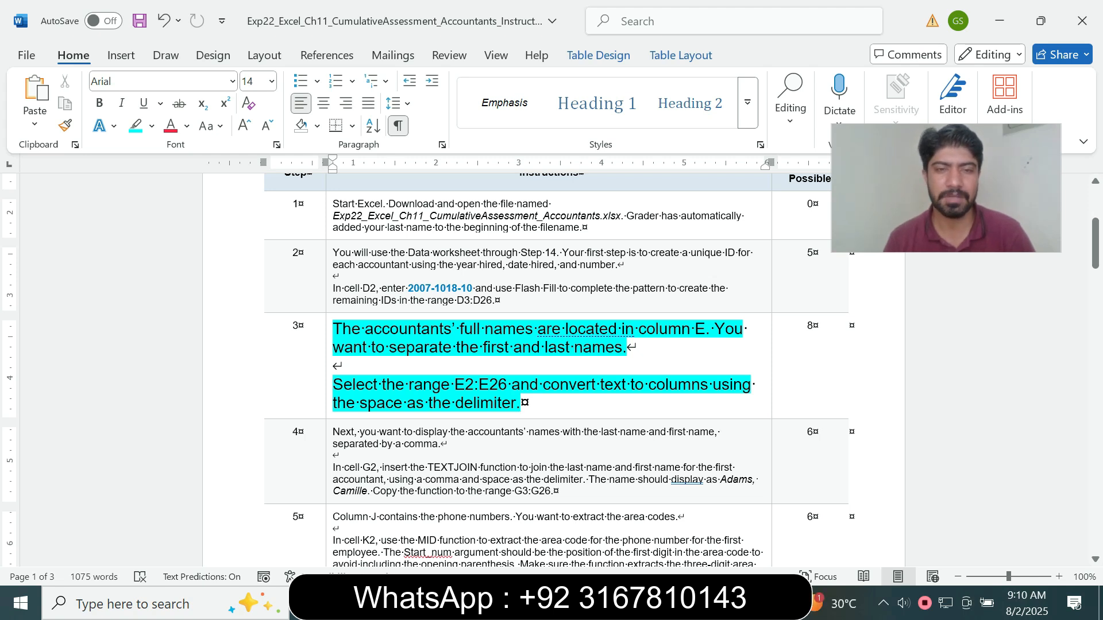
Copy the range reference E2:E26 from the step 3 instruction and use it to select that range on the Data worksheet in Excel
{"action": "left_click_drag", "start_coordinate": [339, 385], "coordinate": [515, 403]}
{"action": "left_click", "coordinate": [407, 404]}
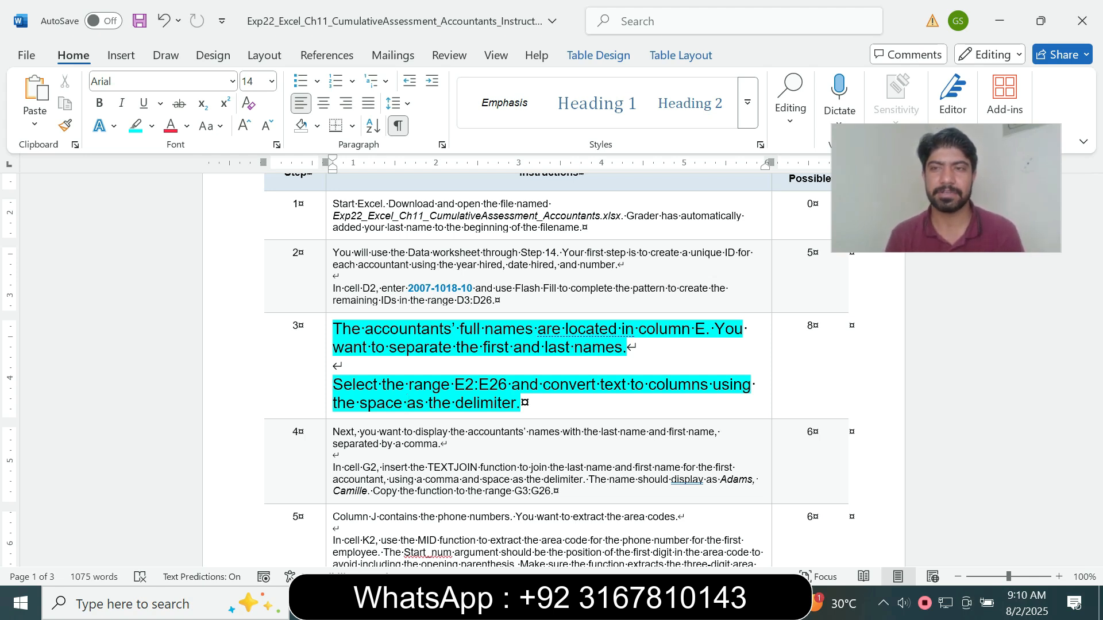
{"action": "left_click_drag", "start_coordinate": [455, 384], "coordinate": [511, 384]}
{"action": "key", "text": "ctrl+c"}
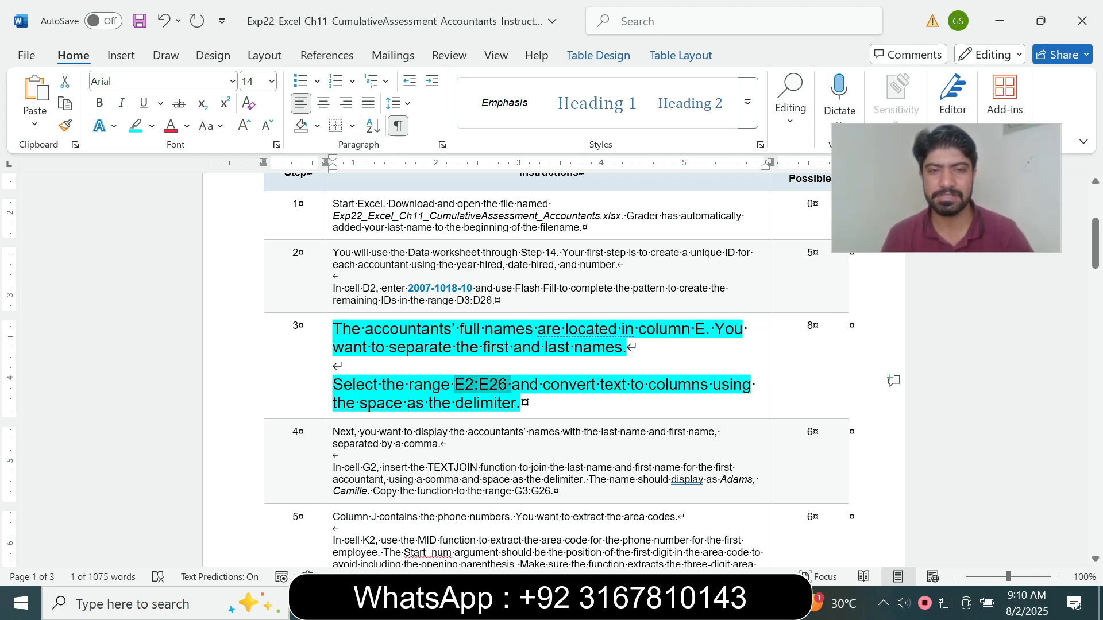
{"action": "key", "text": "alt+Tab"}
{"action": "left_click", "coordinate": [46, 170]}
{"action": "key", "text": "ctrl+v"}
{"action": "key", "text": "Return"}
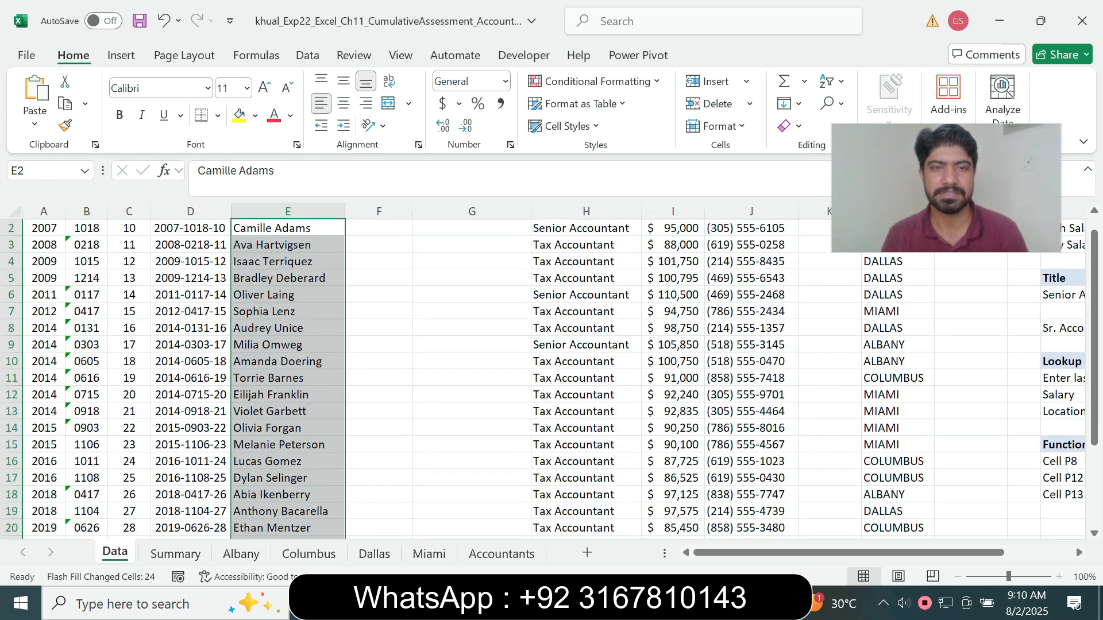
Check the delimiter in the Word instructions and convert E2:E26 in Excel with Text to Columns, delimited by Space only, with Tab cleared
{"action": "key", "text": "alt+Tab"}
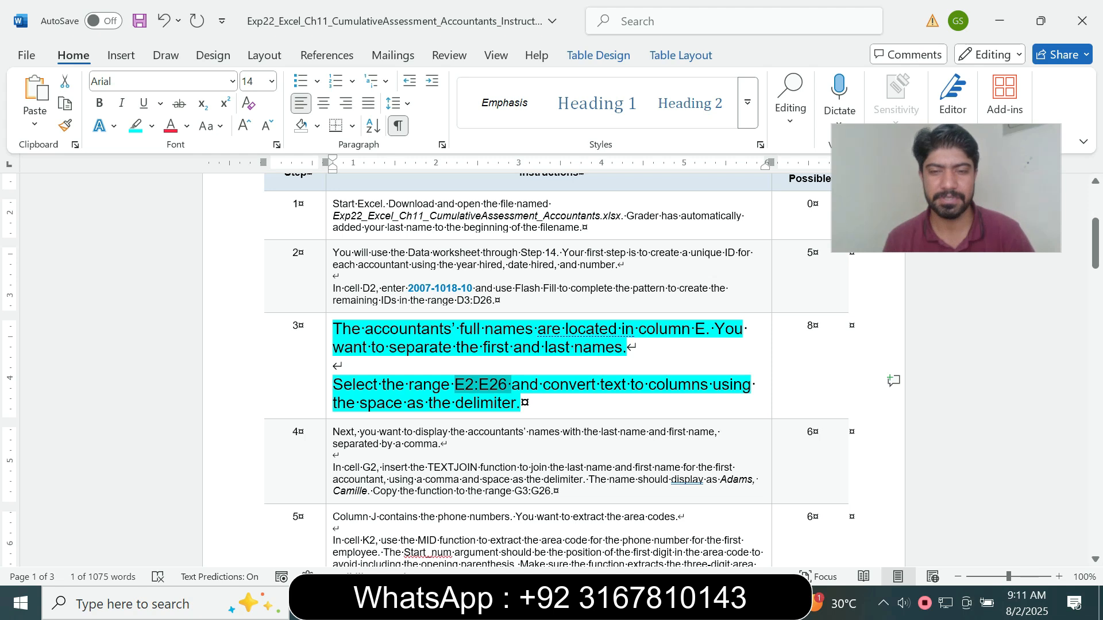
{"action": "left_click", "coordinate": [613, 603]}
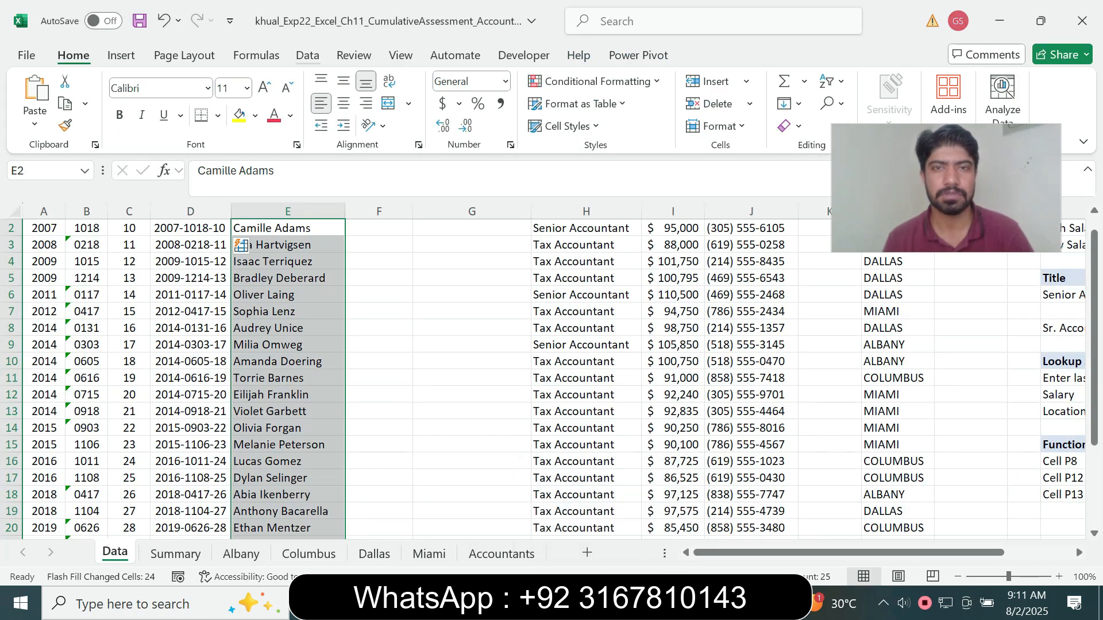
{"action": "left_click", "coordinate": [307, 55]}
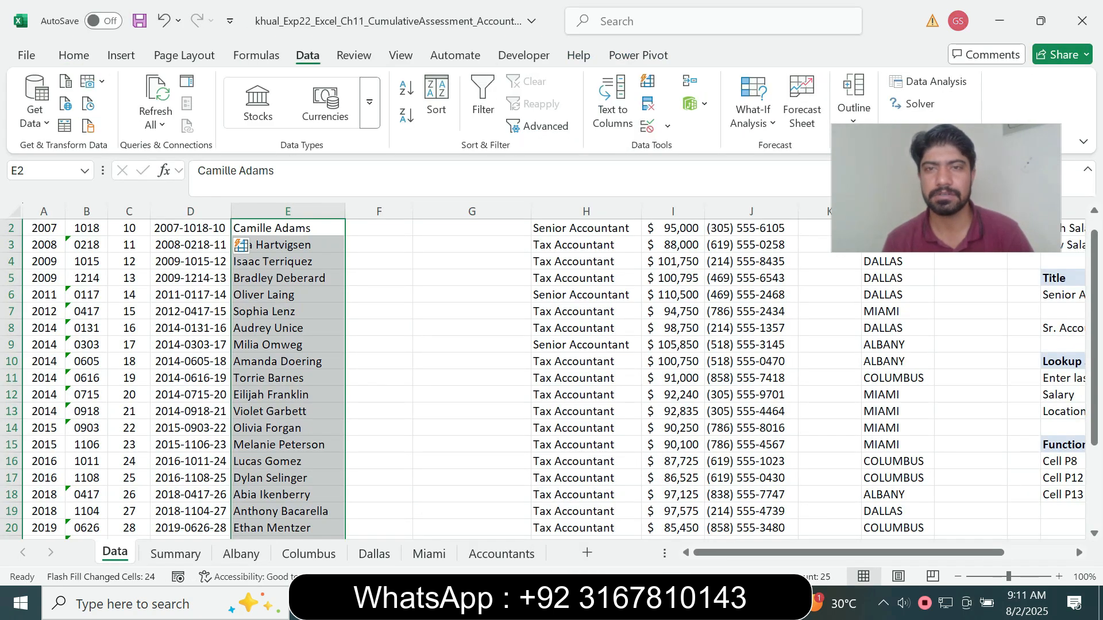
{"action": "left_click", "coordinate": [613, 102]}
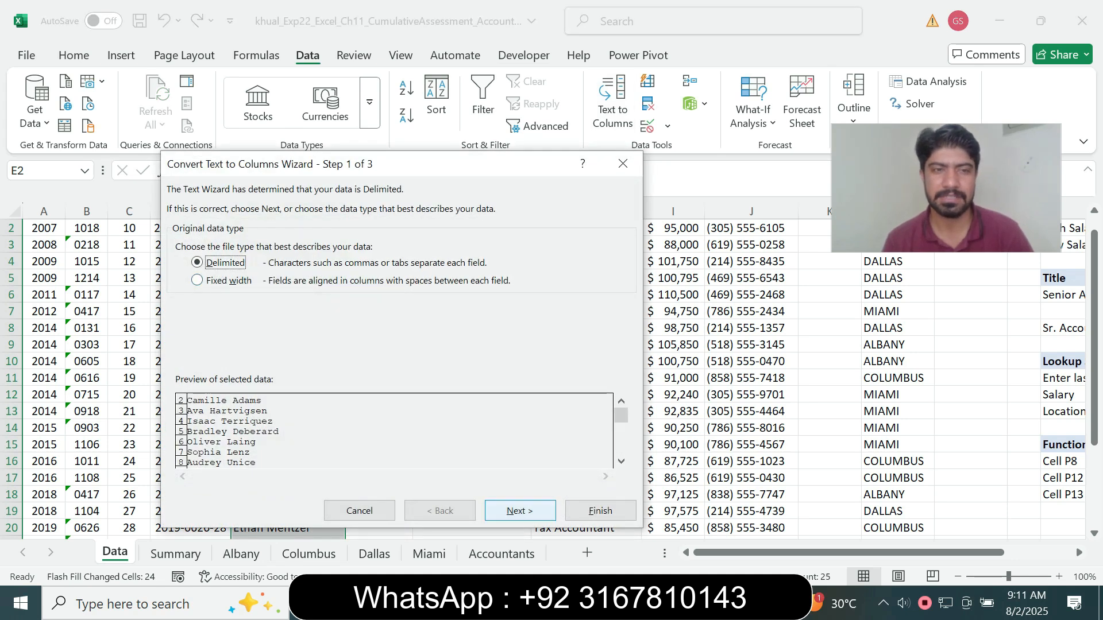
{"action": "left_click", "coordinate": [519, 511]}
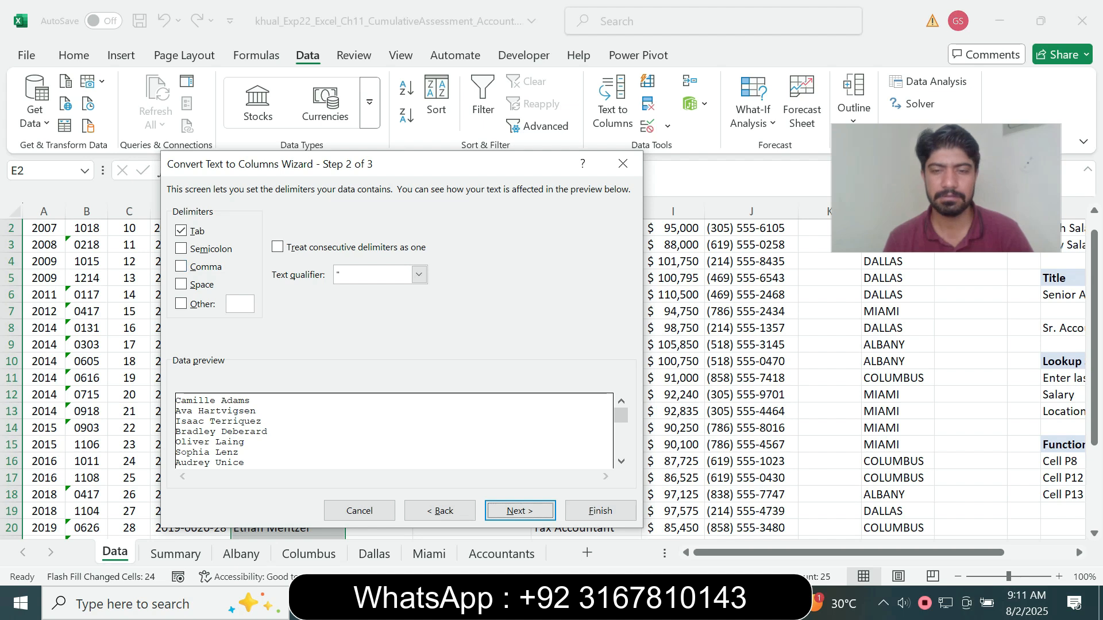
{"action": "key", "text": "alt+Tab"}
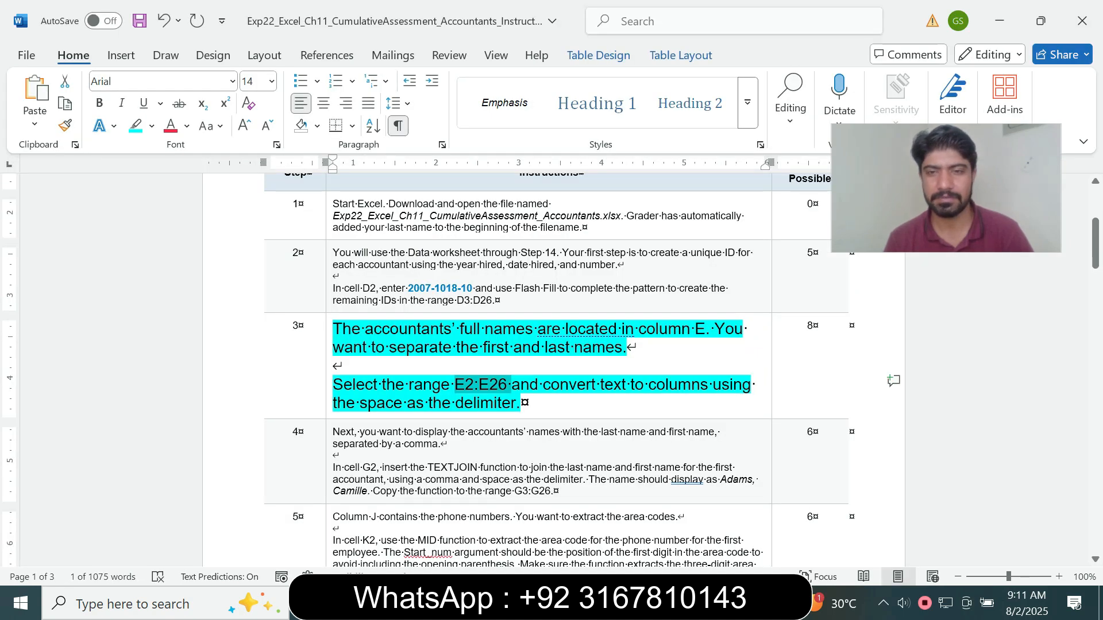
{"action": "key", "text": "alt+Tab"}
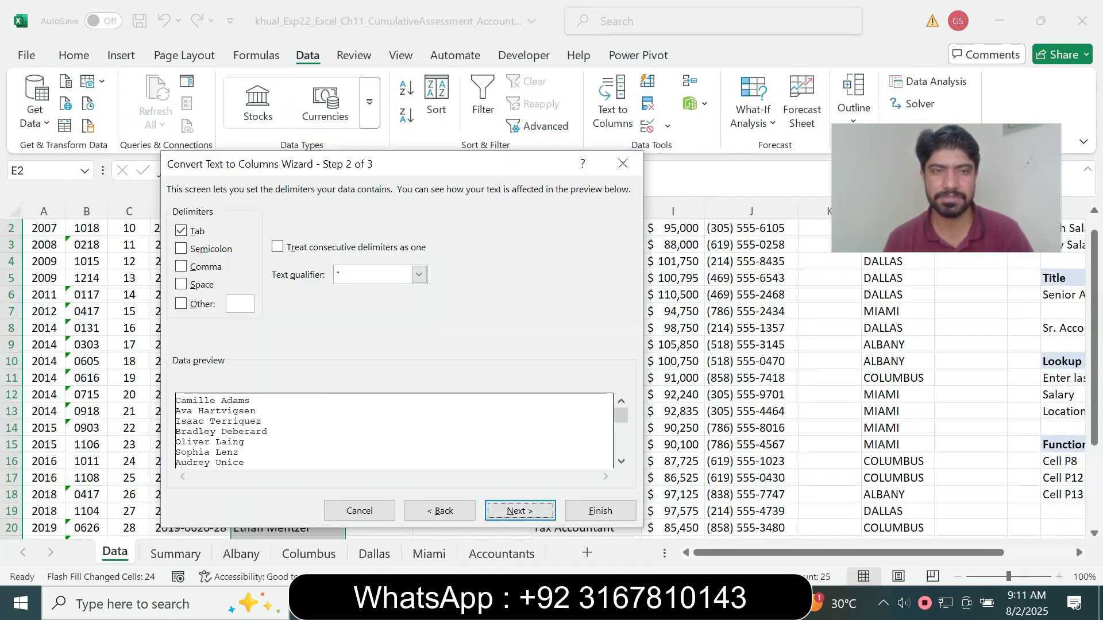
{"action": "left_click", "coordinate": [181, 285]}
{"action": "left_click", "coordinate": [181, 231]}
{"action": "key", "text": "Return"}
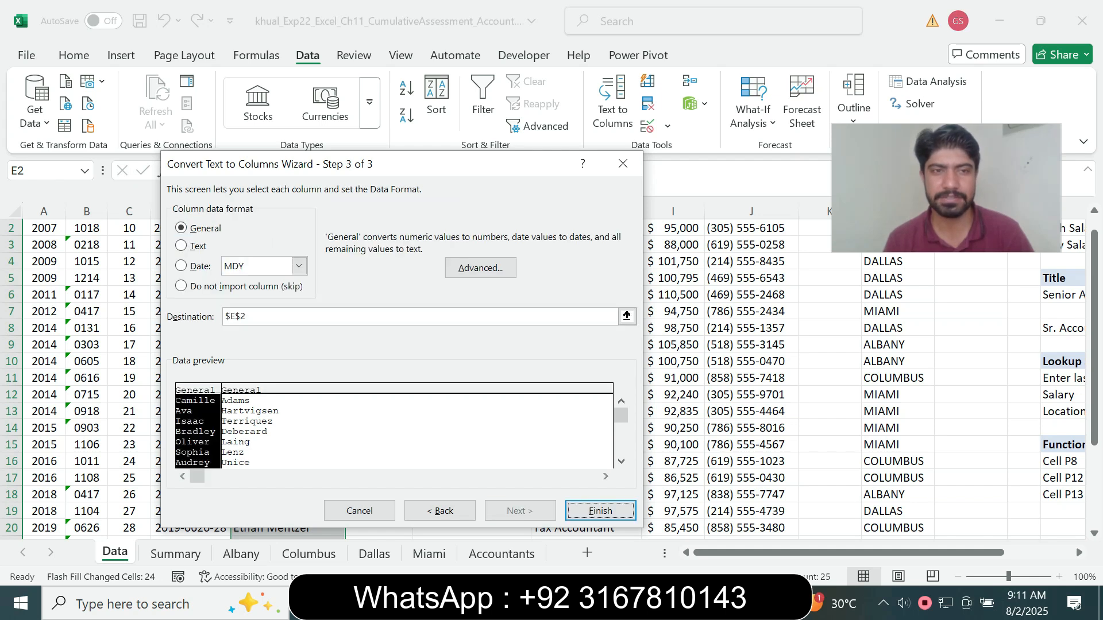
{"action": "key", "text": "Return"}
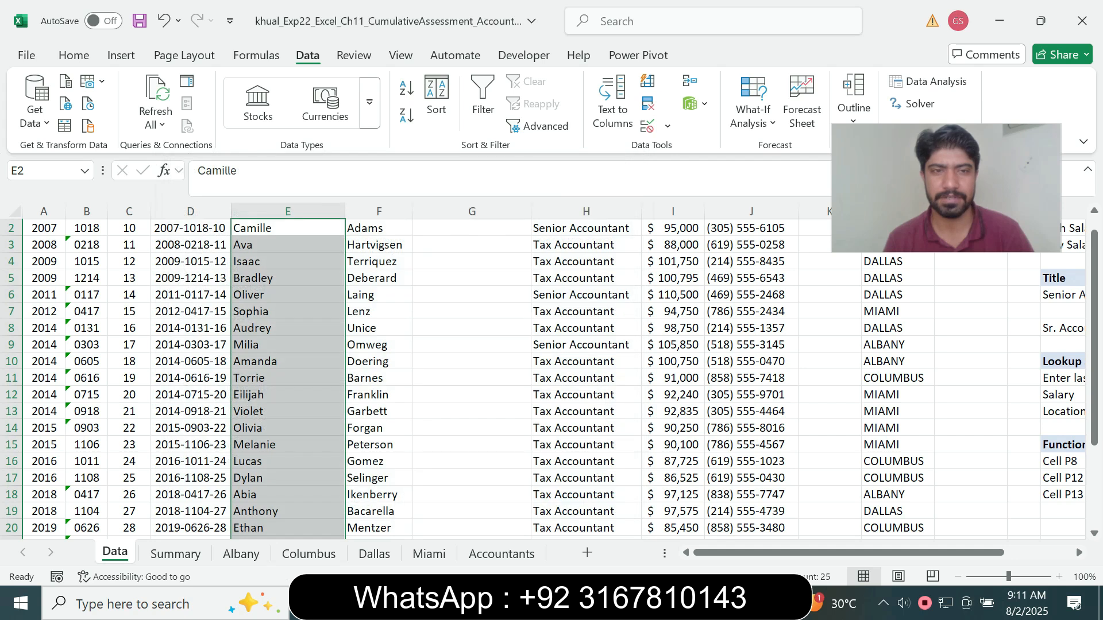
Switch to the Word instructions, reset the step 3 text to 9 pt and remove its turquoise highlight
{"action": "key", "text": "alt+Tab"}
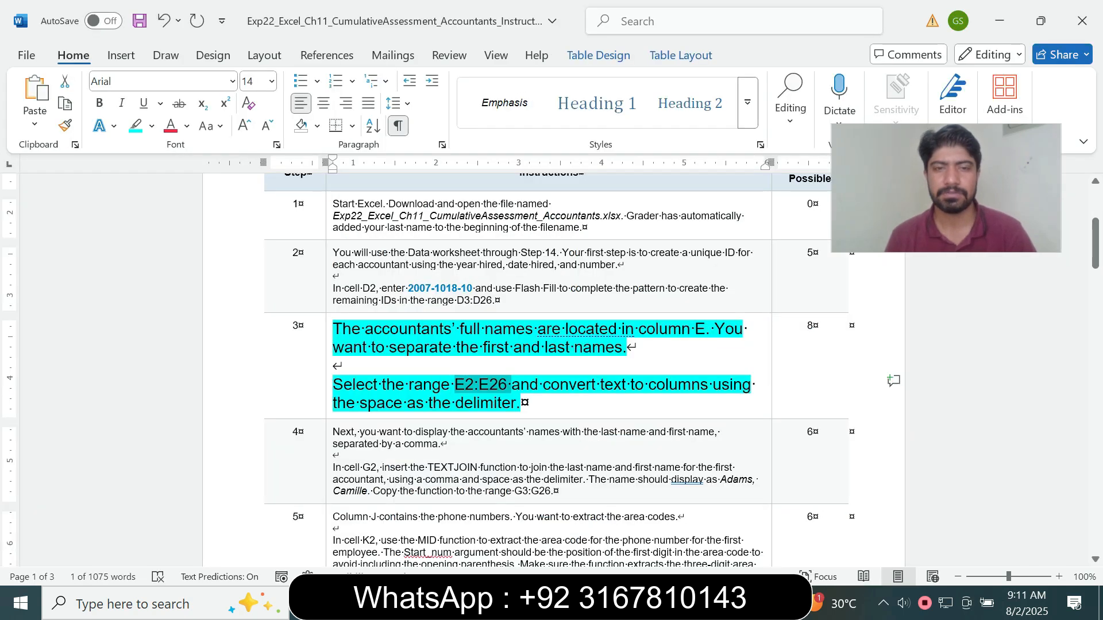
{"action": "left_click", "coordinate": [329, 401]}
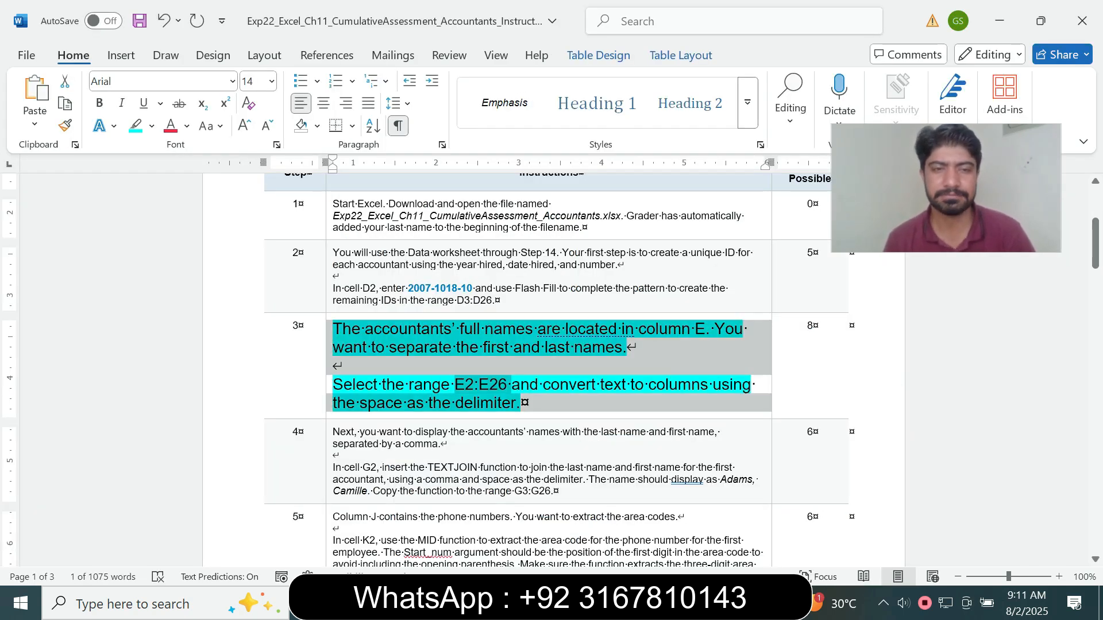
{"action": "left_click", "coordinate": [433, 348]}
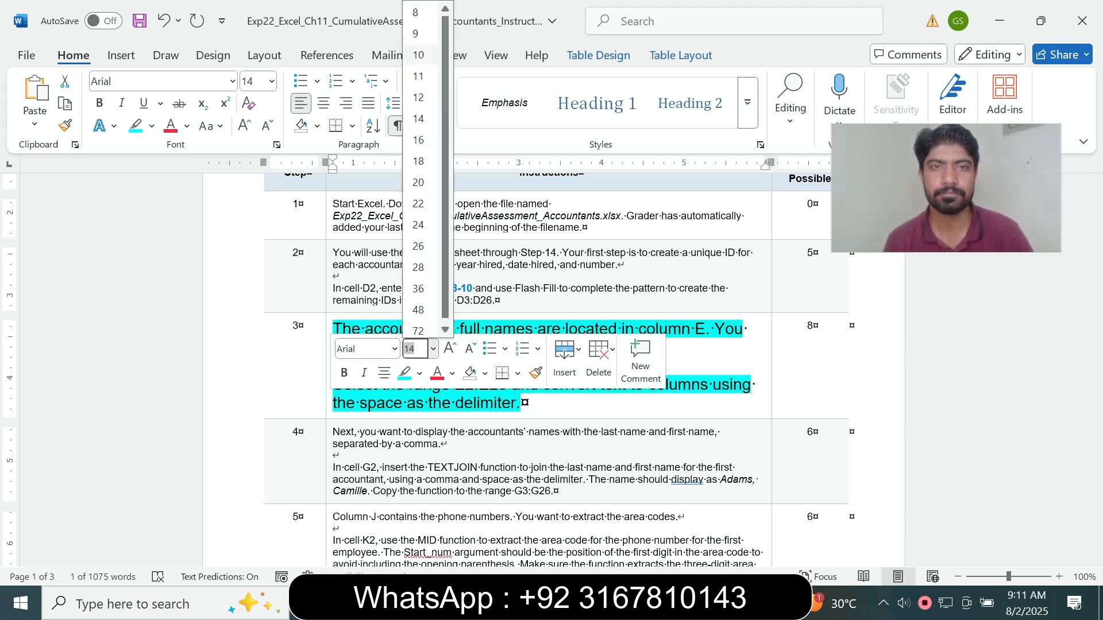
{"action": "left_click", "coordinate": [419, 32]}
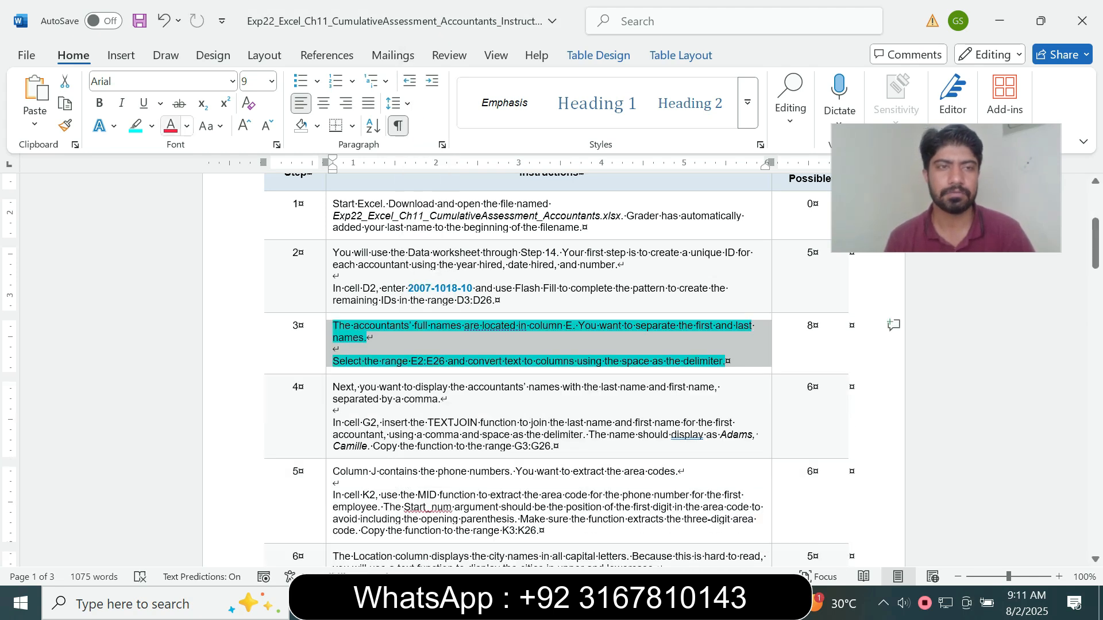
{"action": "left_click", "coordinate": [152, 126]}
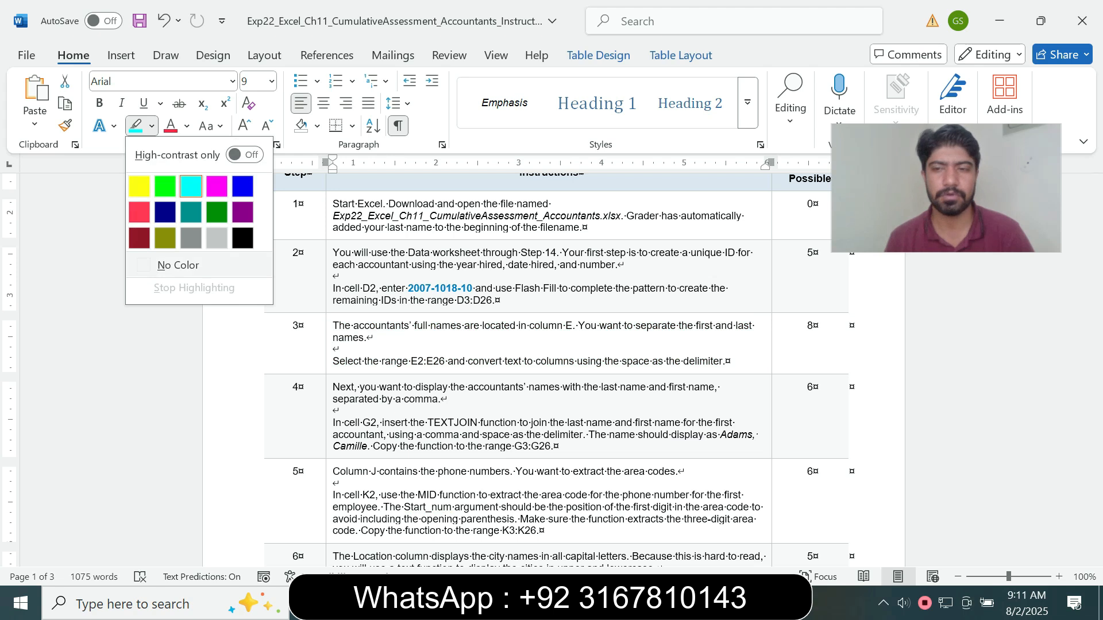
{"action": "left_click", "coordinate": [178, 265]}
{"action": "left_click", "coordinate": [727, 362]}
Enlarge the step 4 instruction text to 14 pt and highlight it in turquoise
{"action": "left_click", "coordinate": [329, 414]}
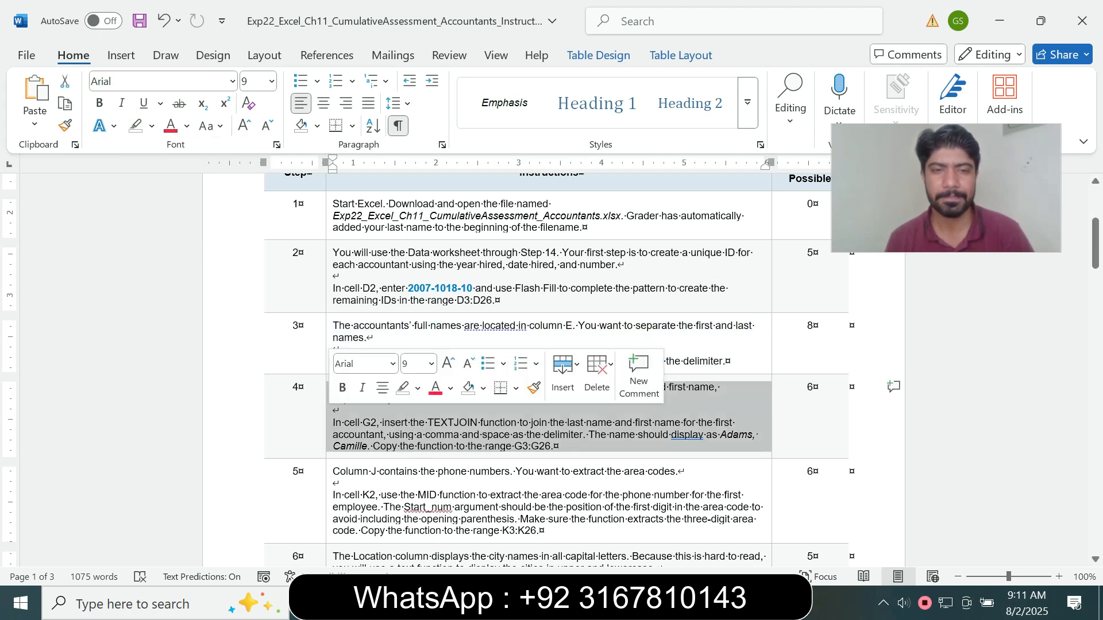
{"action": "left_click", "coordinate": [431, 363]}
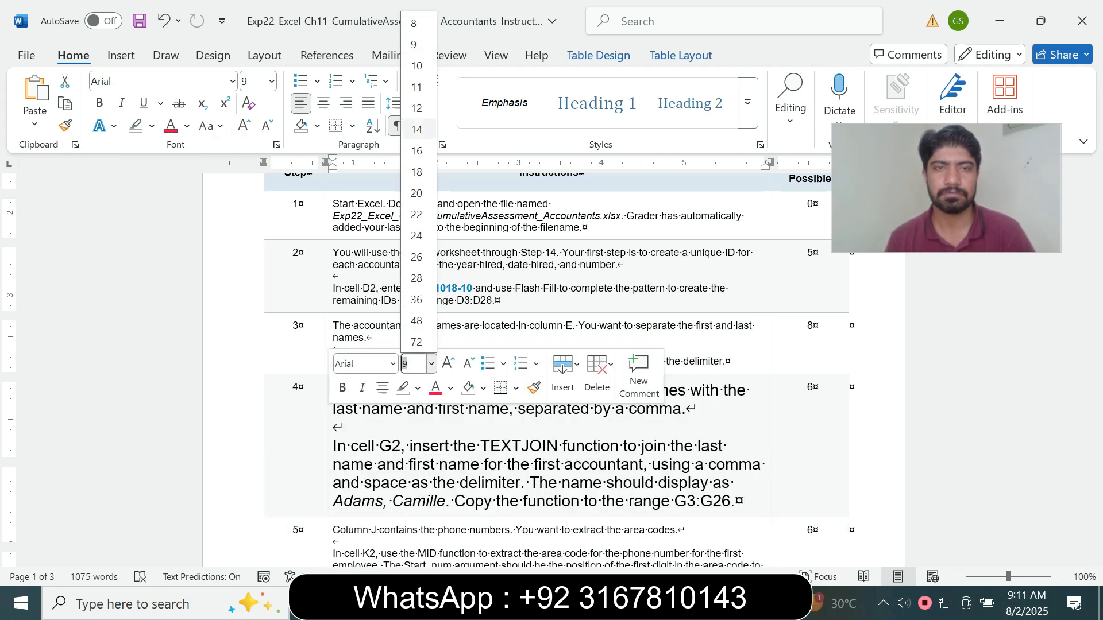
{"action": "left_click", "coordinate": [417, 129]}
{"action": "left_click", "coordinate": [151, 126]}
{"action": "left_click", "coordinate": [191, 187]}
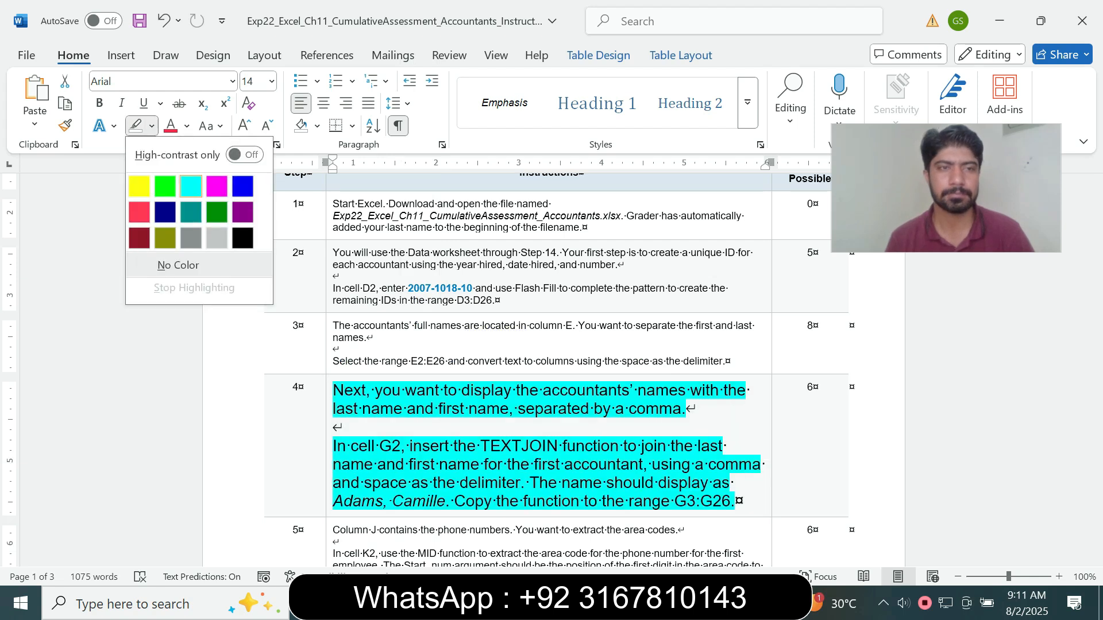
{"action": "scroll", "coordinate": [552, 367], "scroll_direction": "down", "scroll_amount": 3}
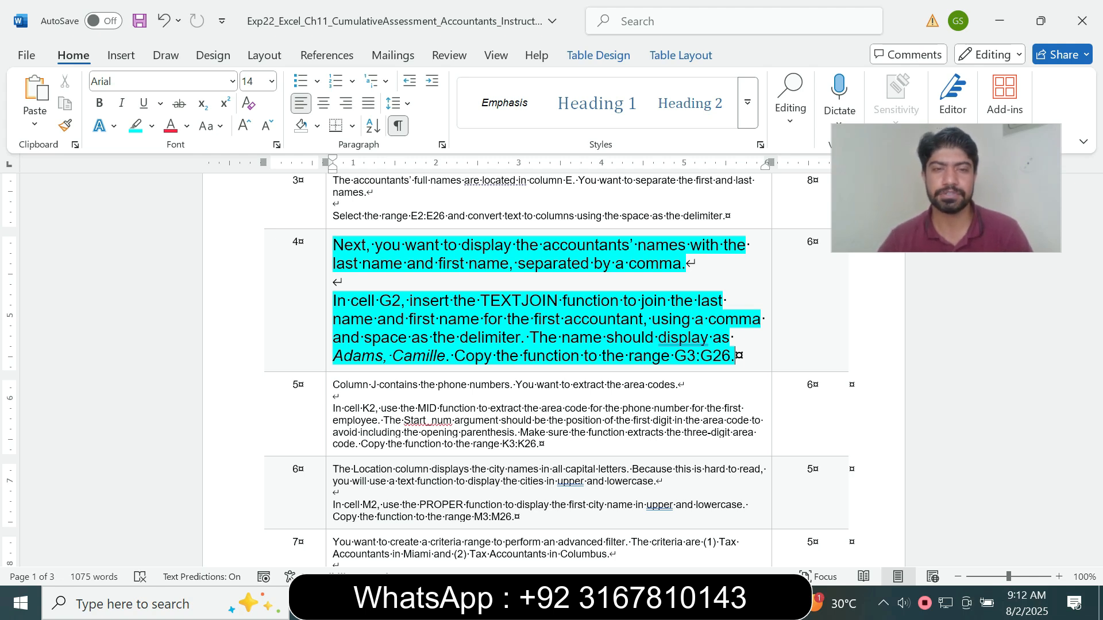
Switch to Excel, recheck the step 4 instruction in Word, and start a TEXTJOIN function in cell G2 of the Data worksheet
{"action": "key", "text": "alt+Tab"}
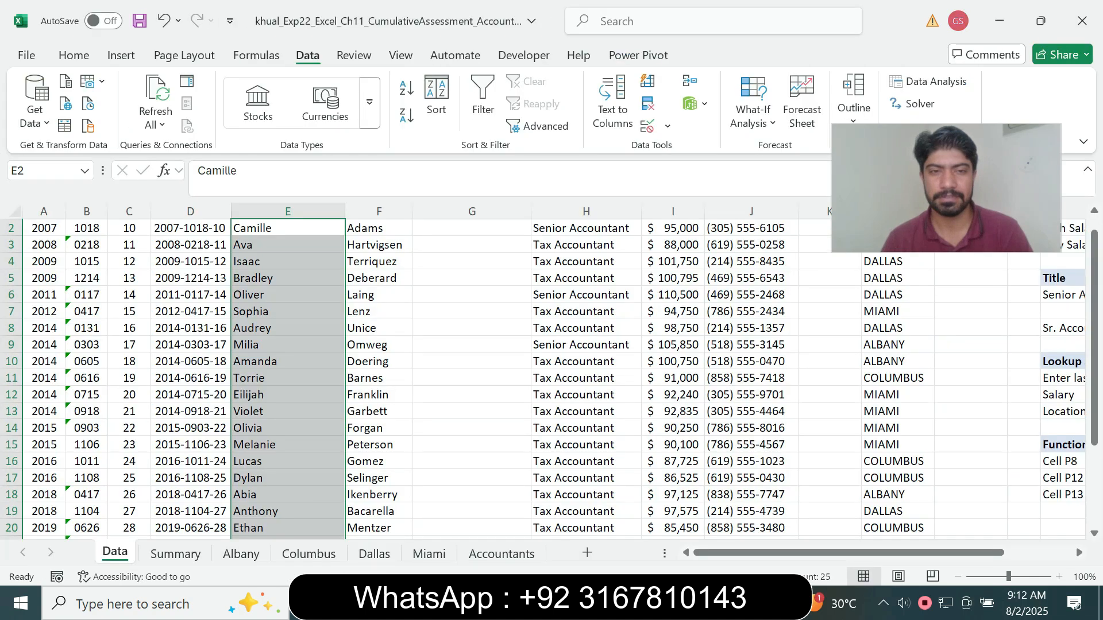
{"action": "left_click", "coordinate": [472, 229]}
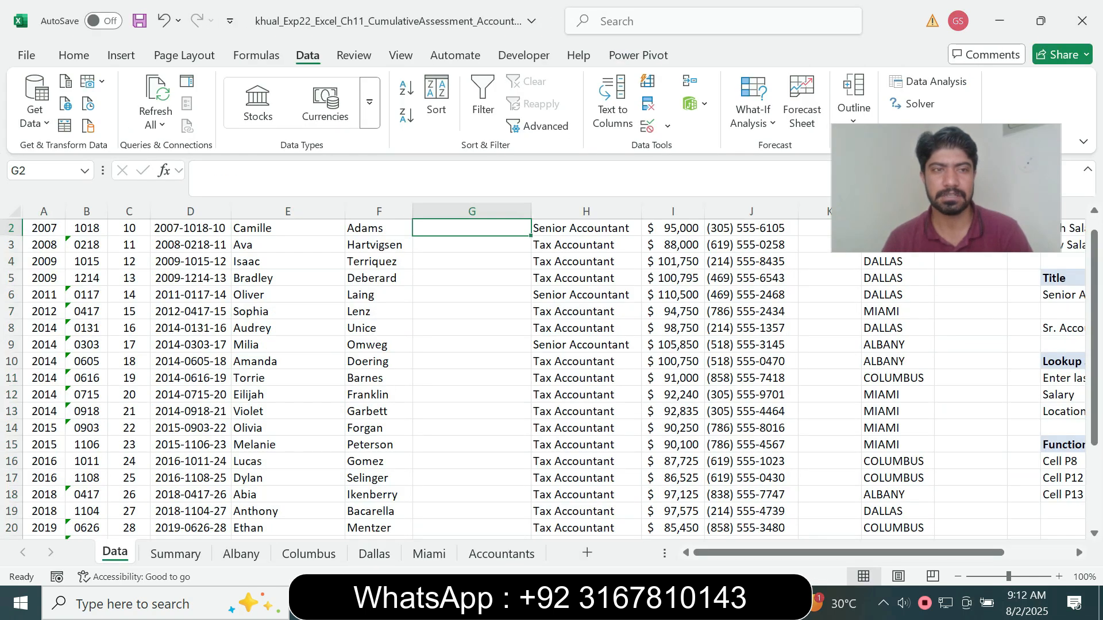
{"action": "scroll", "coordinate": [548, 375], "scroll_direction": "up", "scroll_amount": 1}
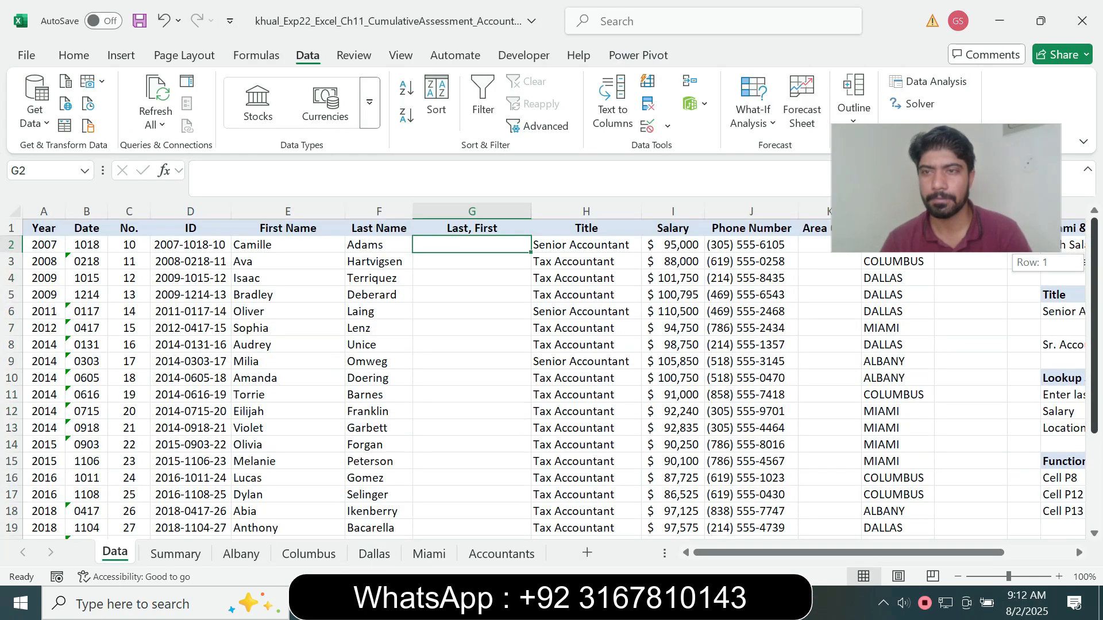
{"action": "key", "text": "alt+Tab"}
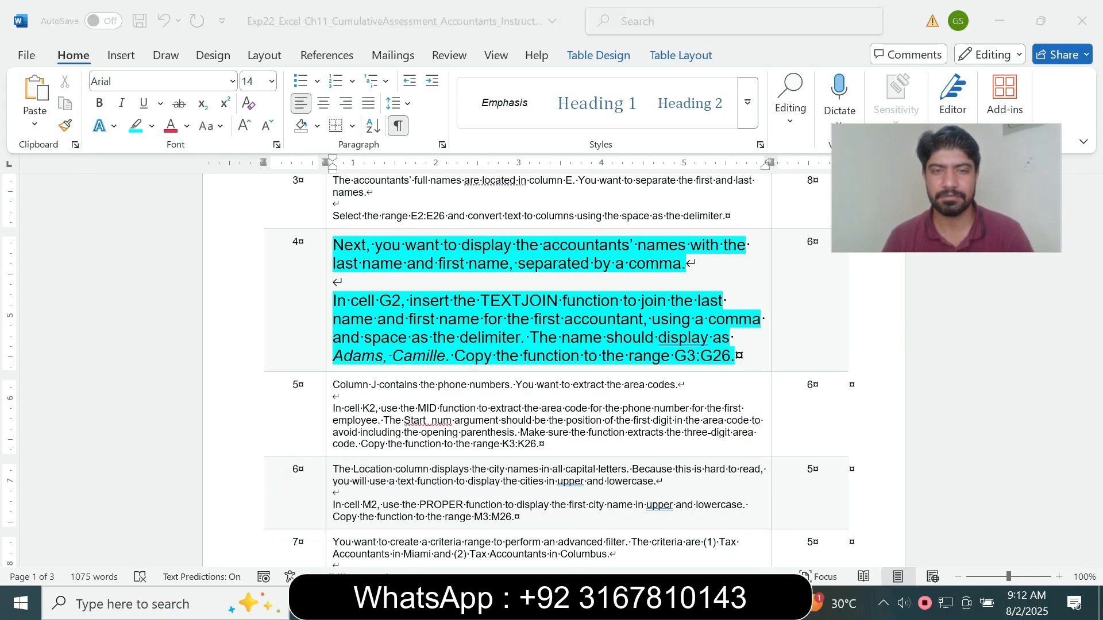
{"action": "key", "text": "alt+Tab"}
{"action": "type", "text": "=tex"}
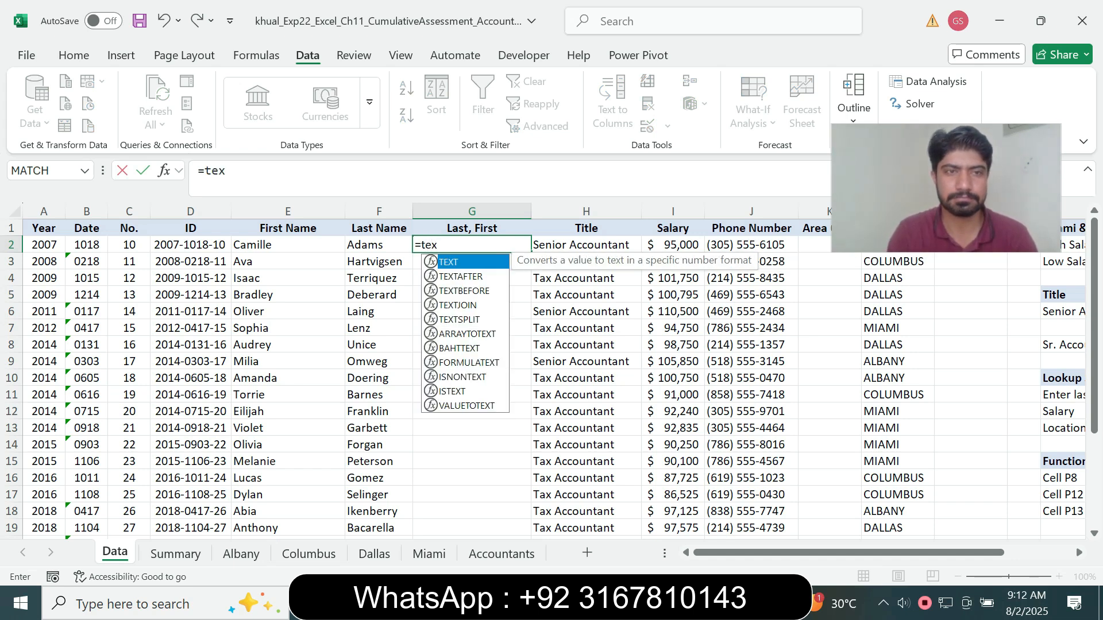
{"action": "type", "text": "t"}
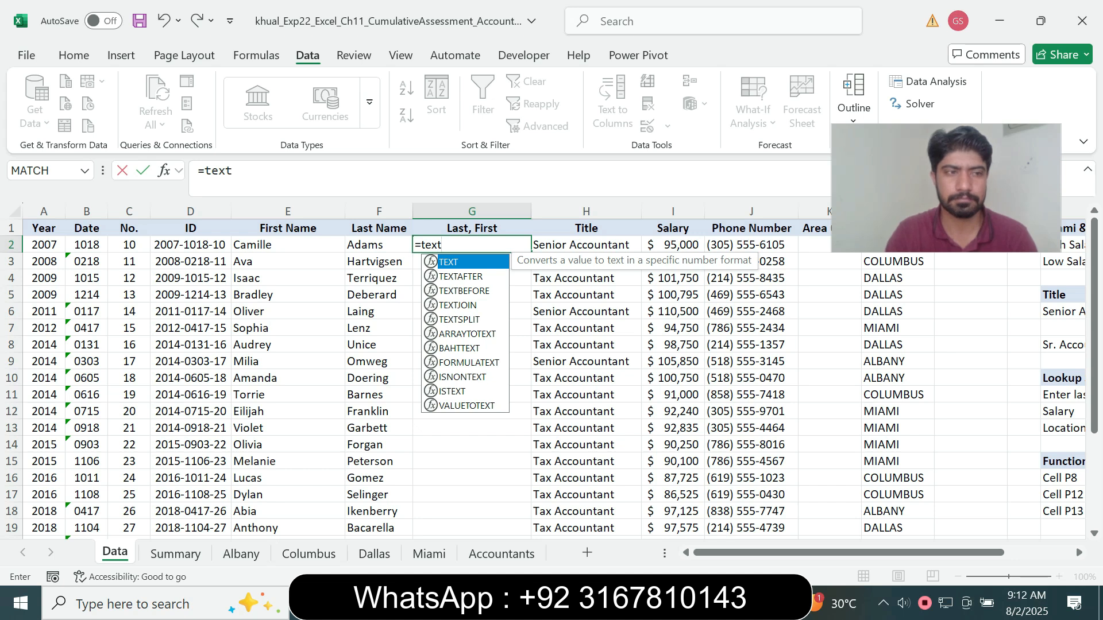
{"action": "type", "text": "j"}
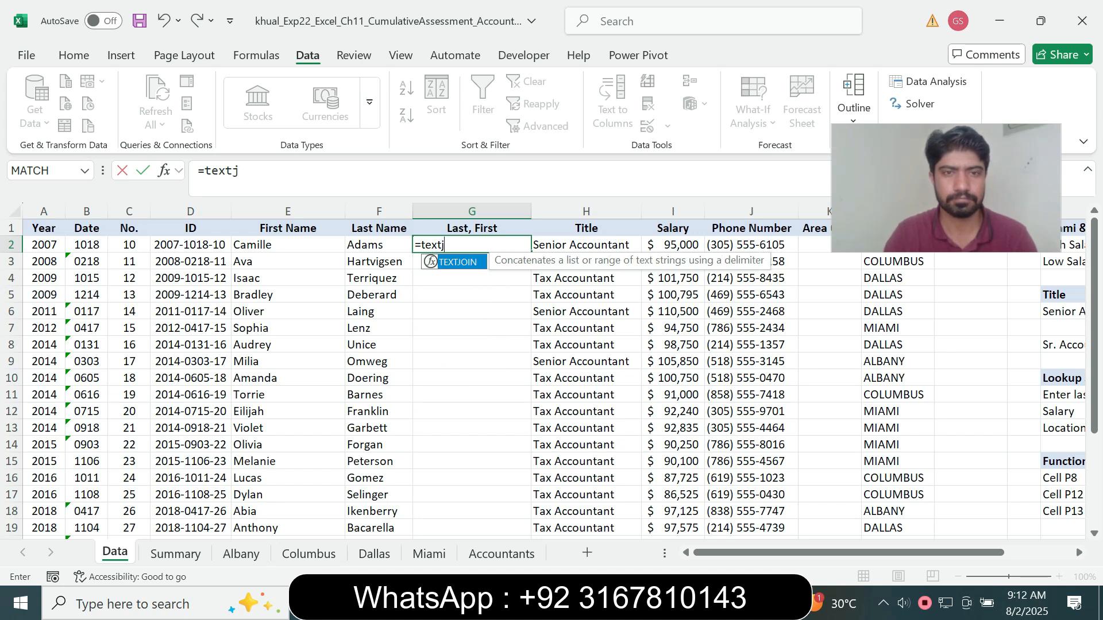
{"action": "key", "text": "Tab"}
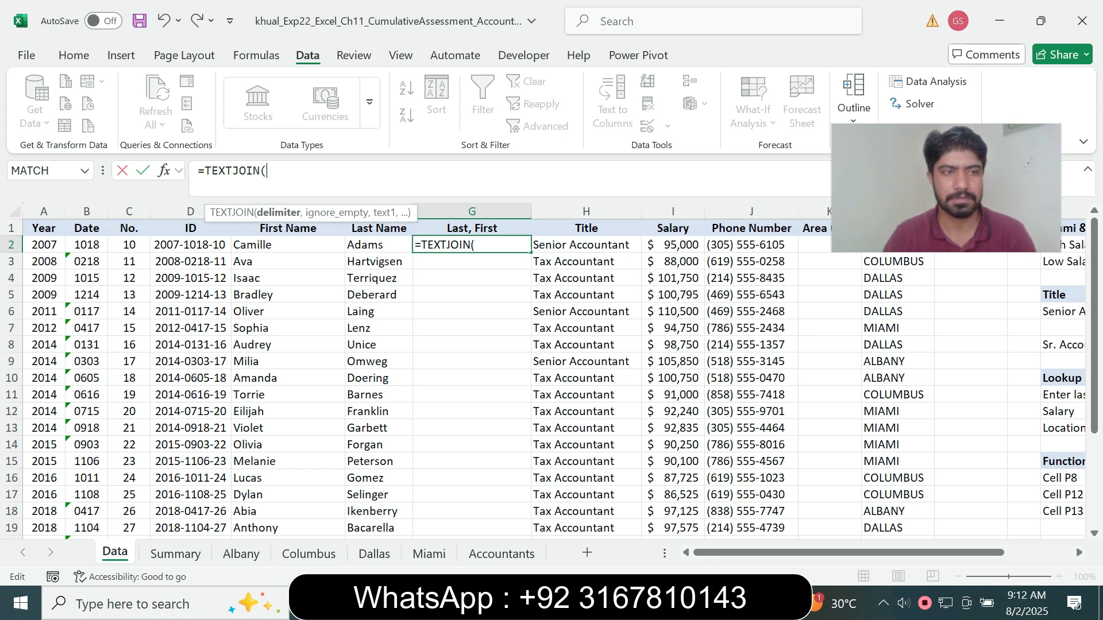
Complete the G2 formula as =TEXTJOIN(",",TRUE,F2,E2), joining last and first name with a comma and ignoring empty cells
{"action": "type", "text": "\",\","}
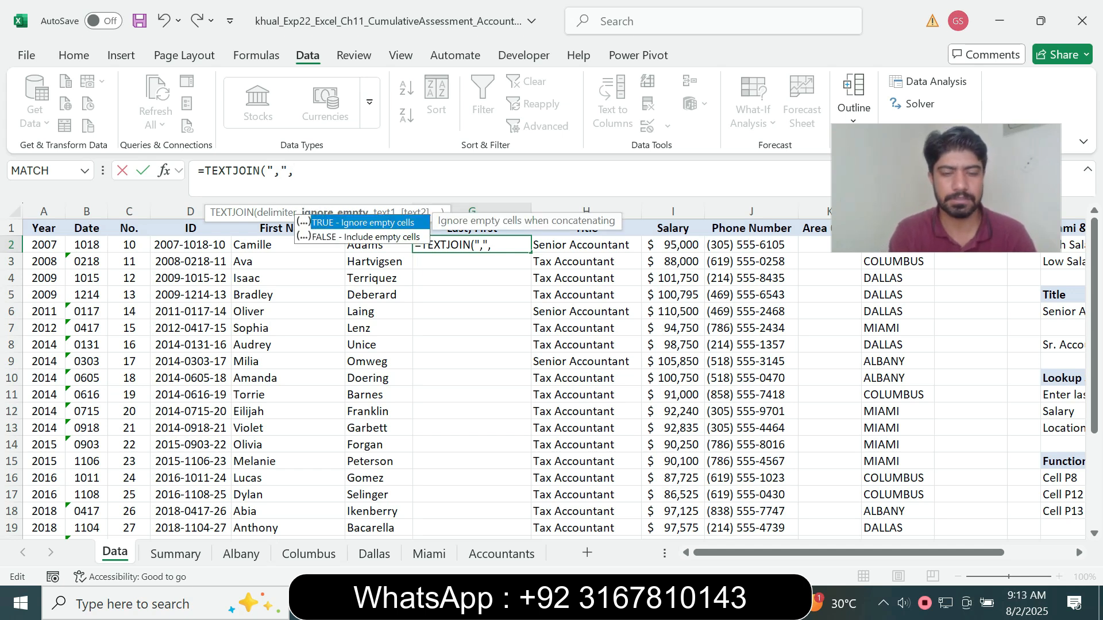
{"action": "type", "text": "TRU "}
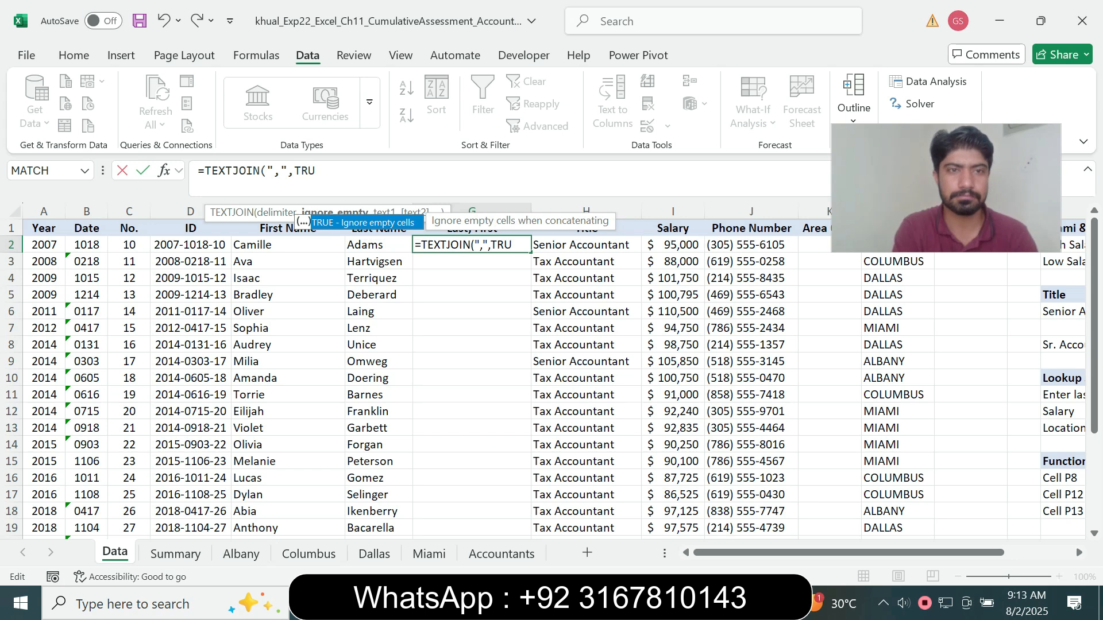
{"action": "type", "text": "E"}
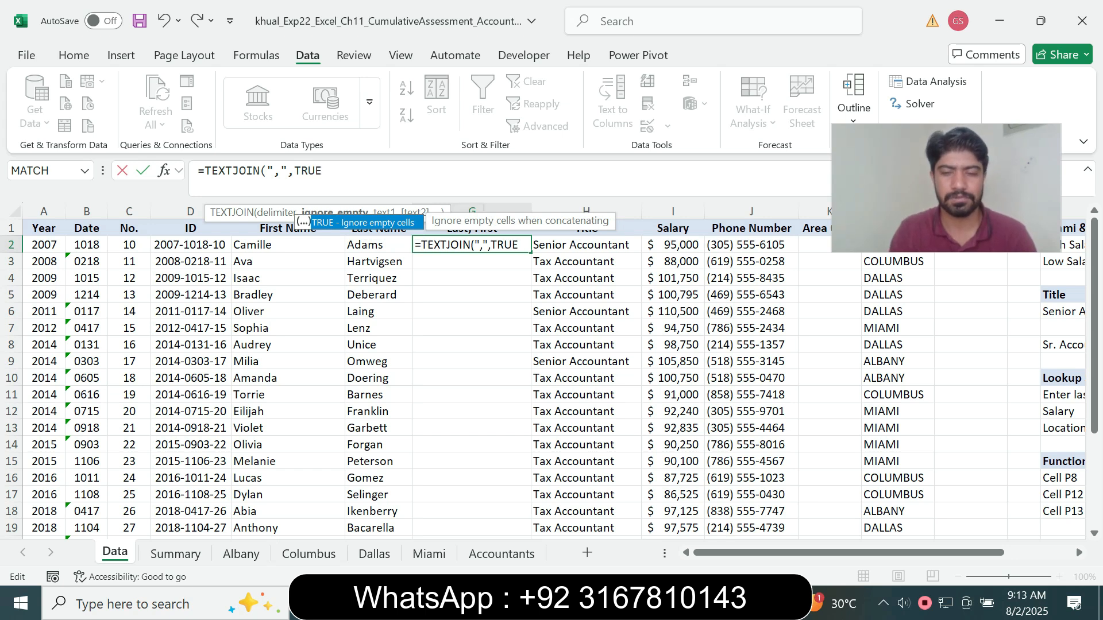
{"action": "type", "text": ","}
{"action": "type", "text": "F"}
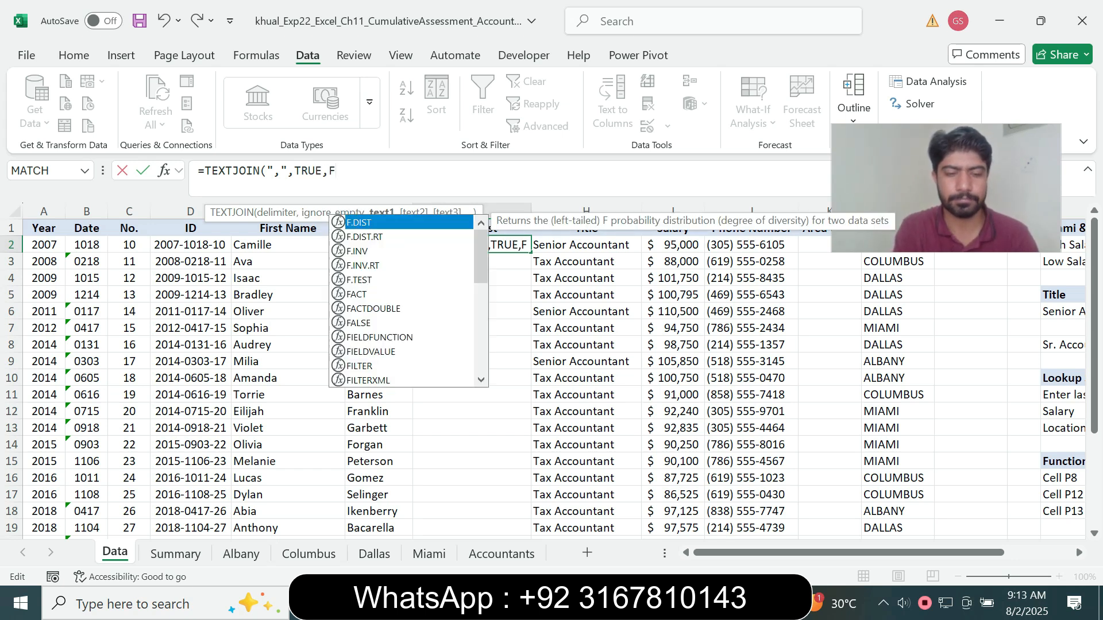
{"action": "type", "text": "2,E2"}
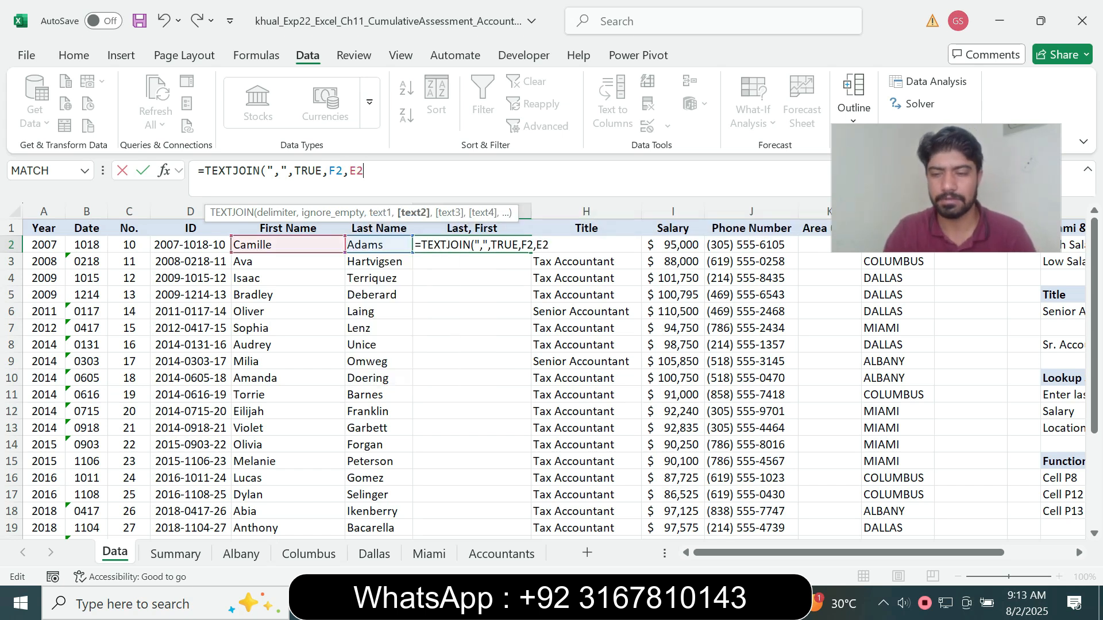
{"action": "type", "text": ")"}
{"action": "key", "text": "Return"}
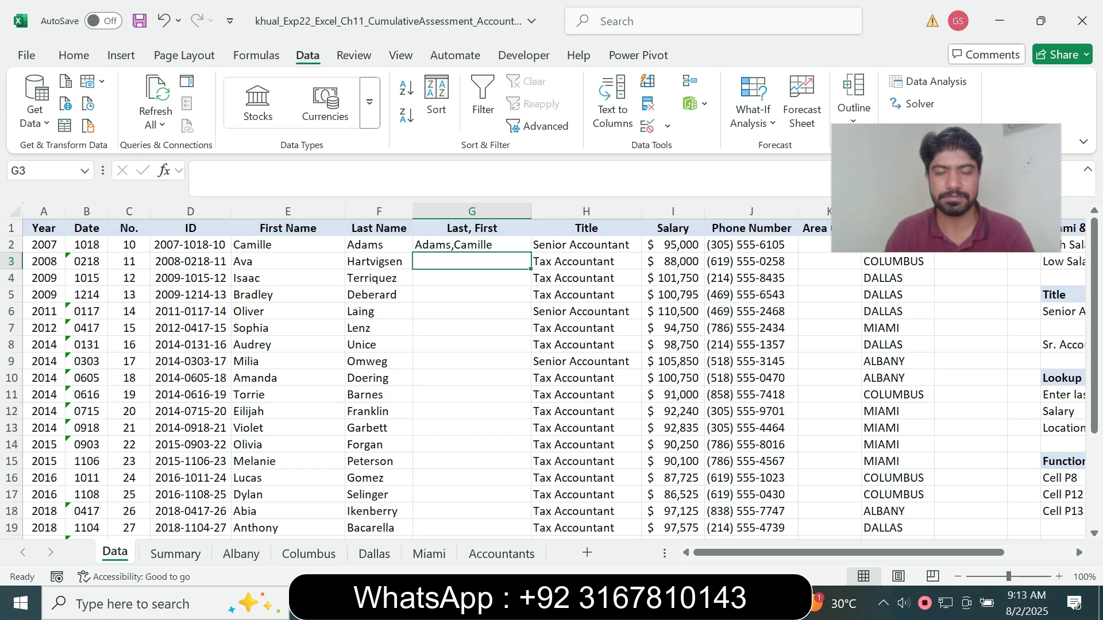
Check the delimiter in the Word instructions and run Text to Columns on G2 with Comma and Space delimiters, replacing the existing data
{"action": "key", "text": "Up"}
{"action": "key", "text": "alt+Tab"}
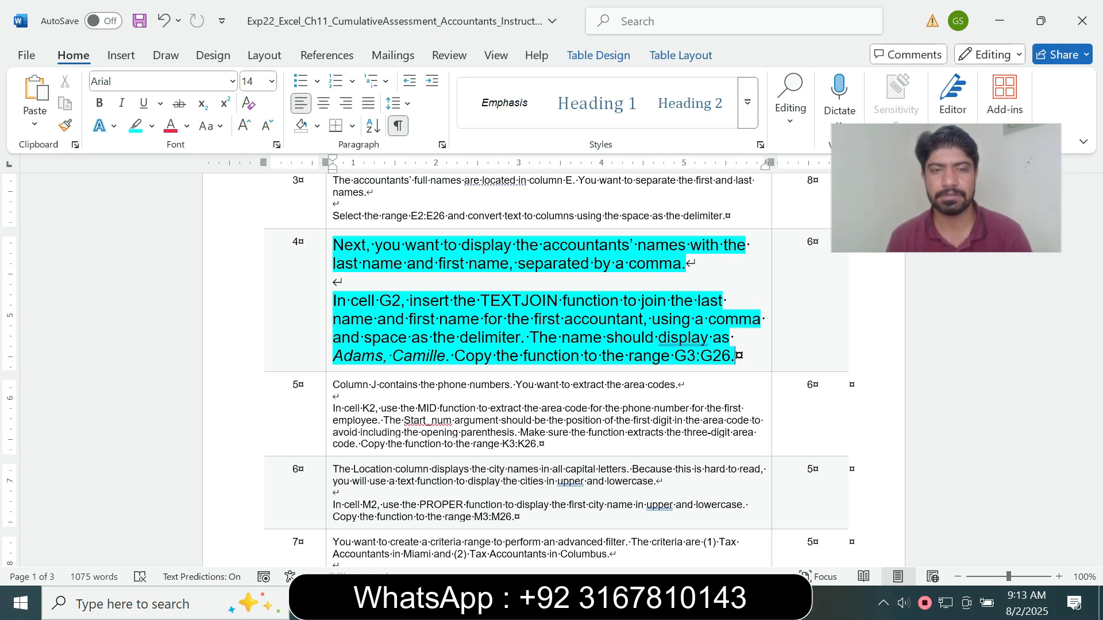
{"action": "key", "text": "alt+Tab"}
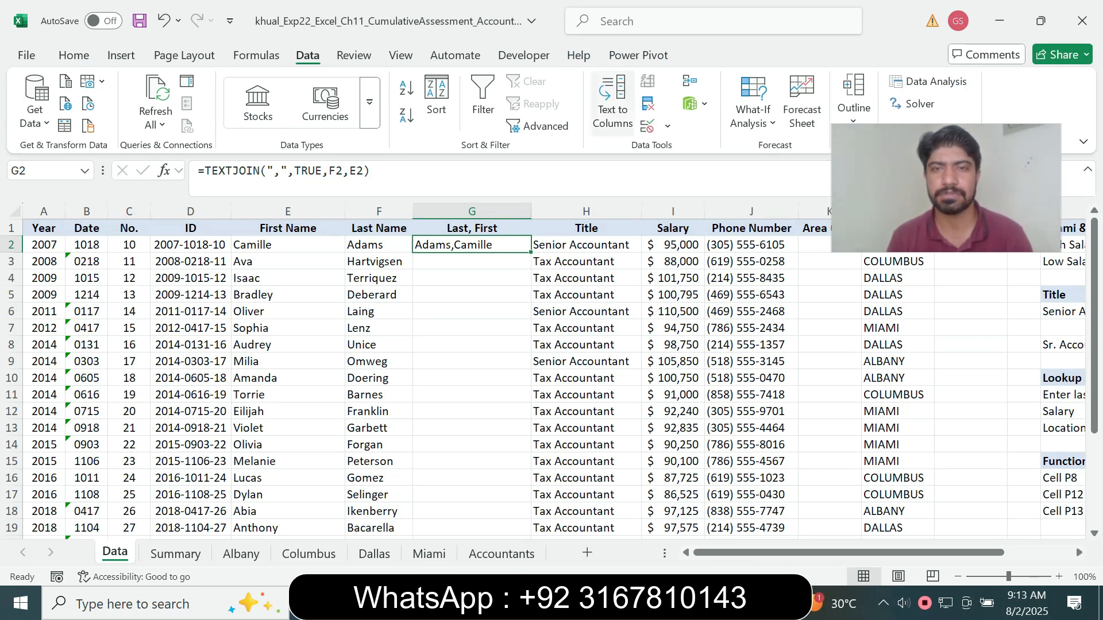
{"action": "left_click", "coordinate": [613, 104]}
{"action": "left_click", "coordinate": [520, 511]}
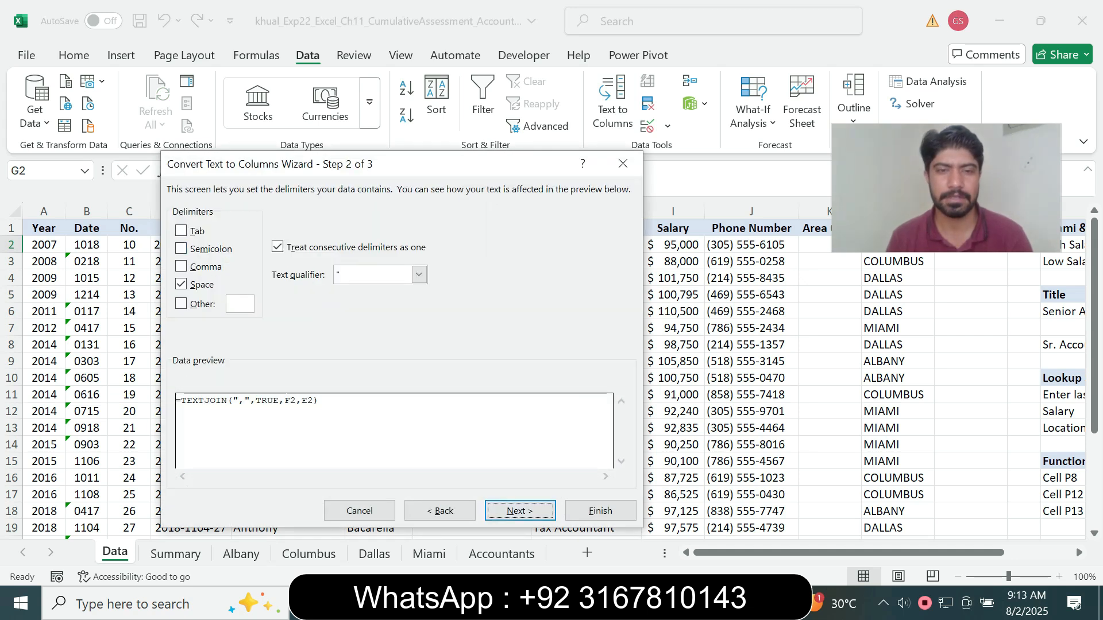
{"action": "key", "text": "alt+Tab"}
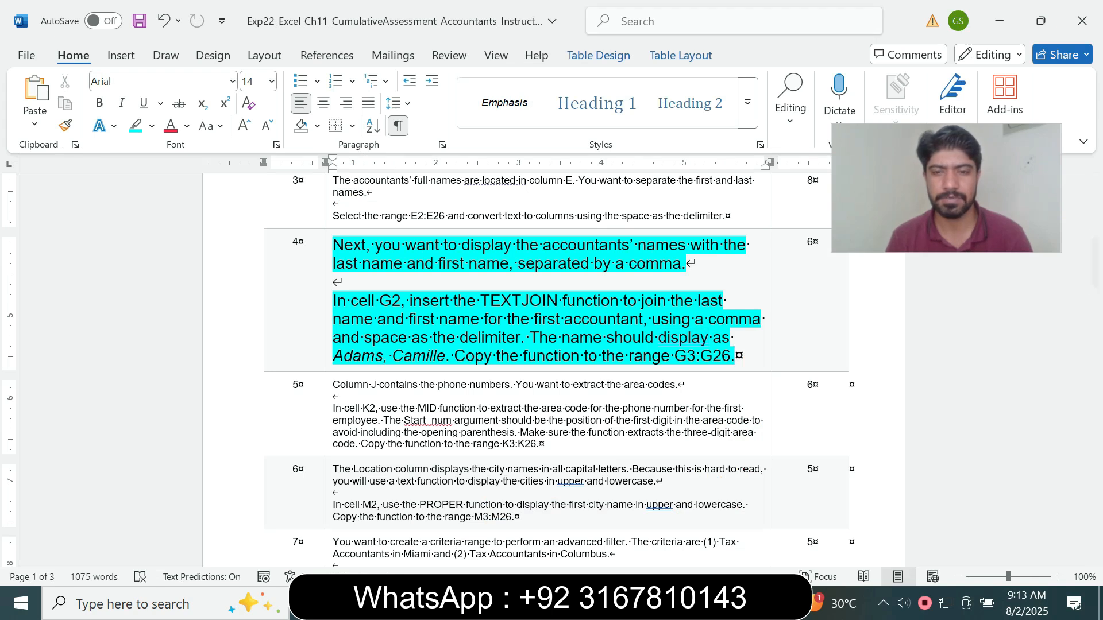
{"action": "key", "text": "alt+Tab"}
{"action": "key", "text": "space"}
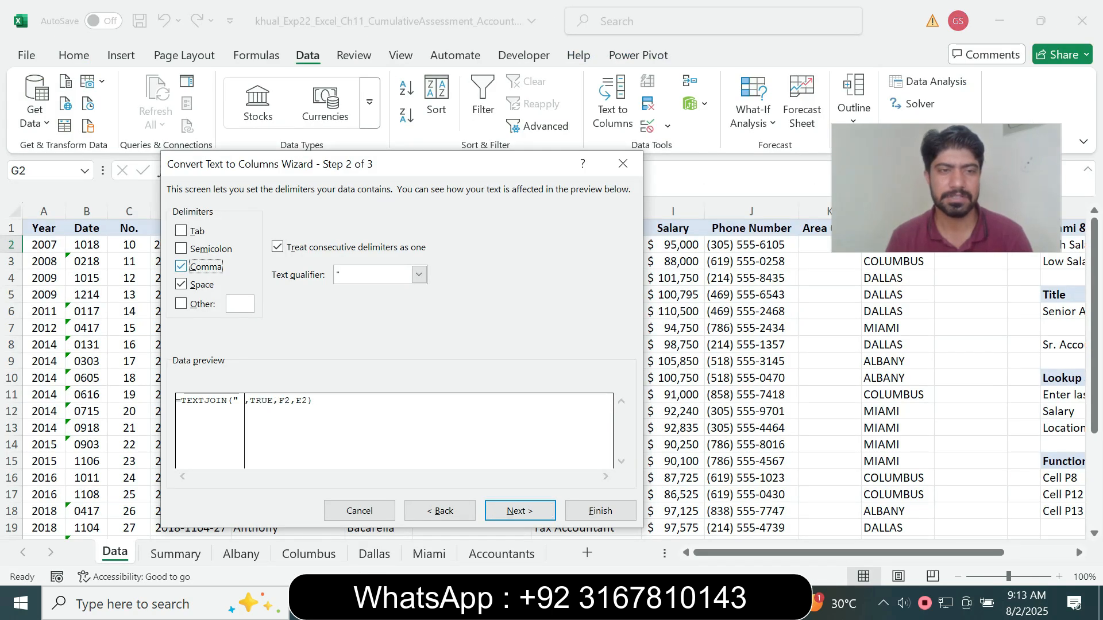
{"action": "key", "text": "Return"}
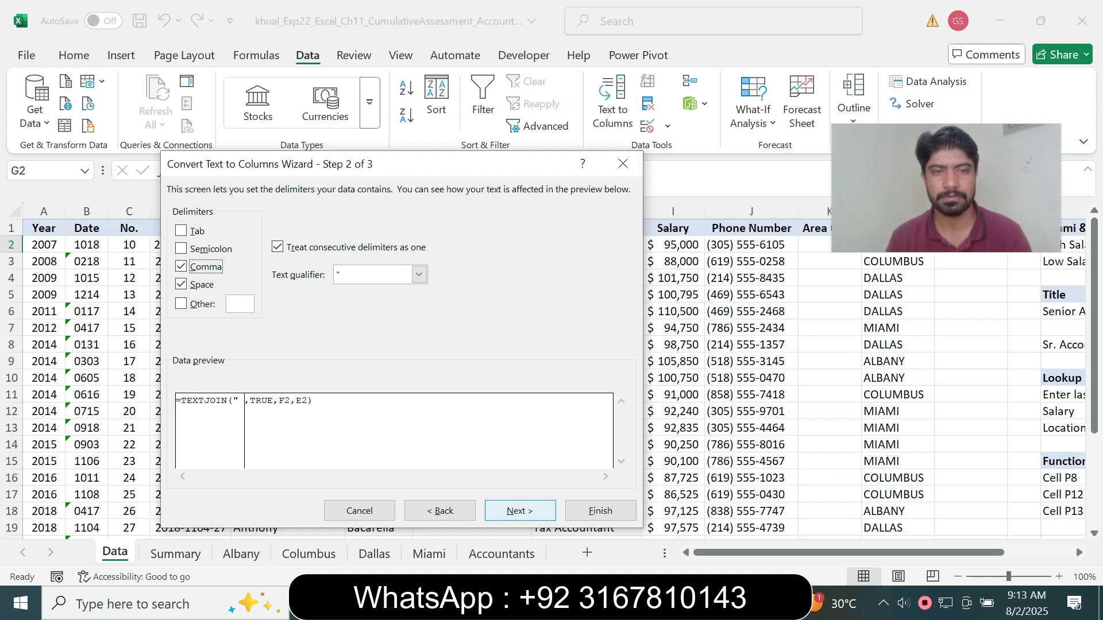
{"action": "key", "text": "Return"}
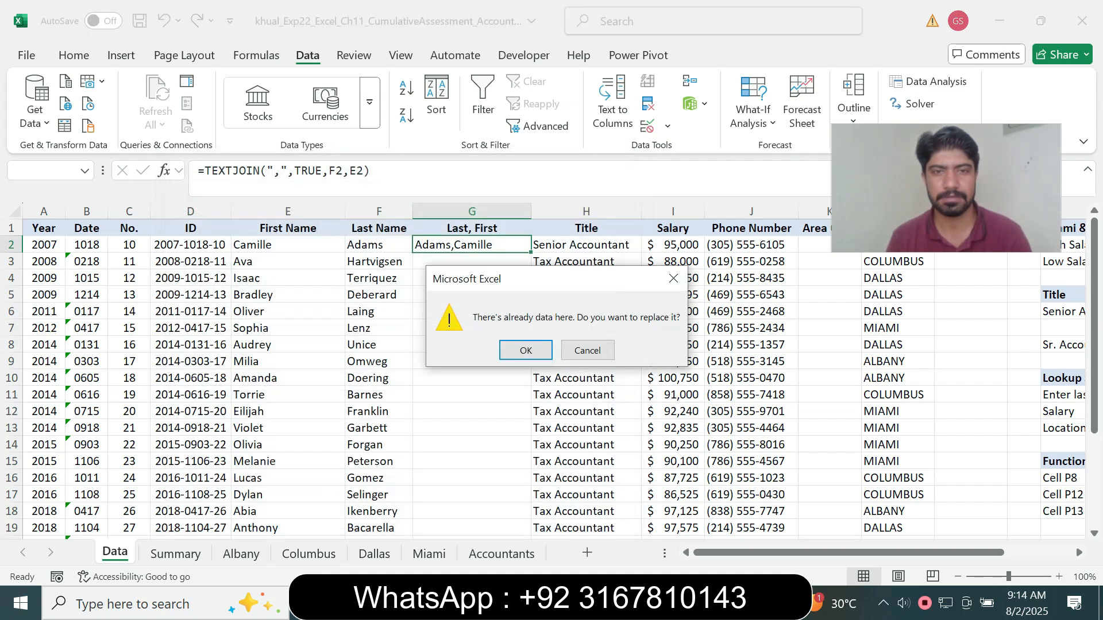
{"action": "key", "text": "Return"}
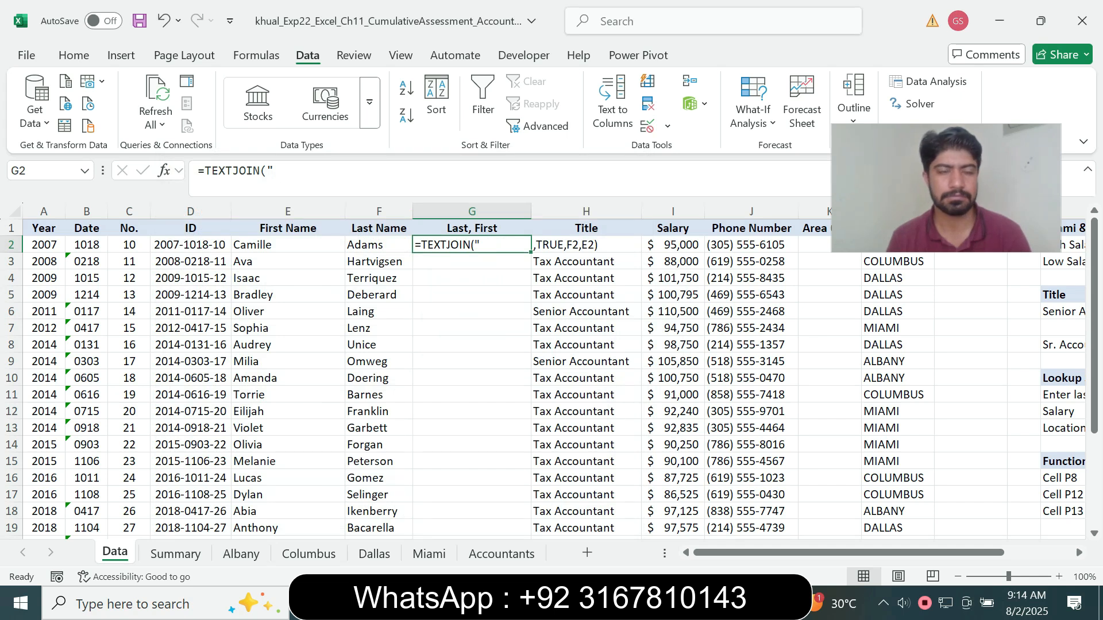
Repair the broken formula in G2 by completing it as =TEXTJOIN(",",TRUE,F2,E2)
{"action": "left_click", "coordinate": [275, 171]}
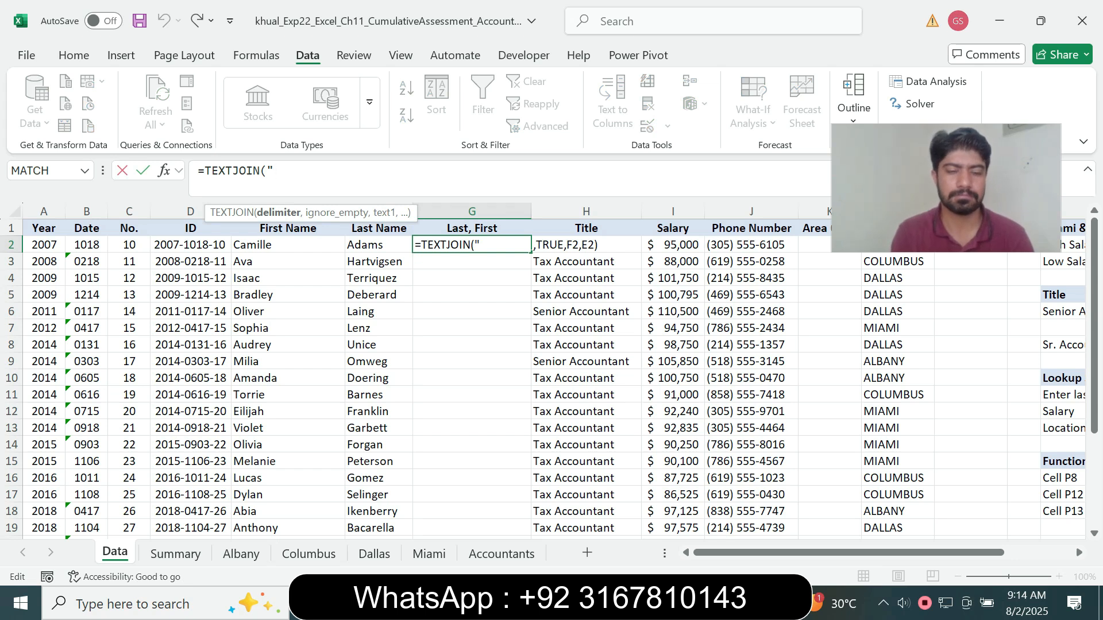
{"action": "key", "text": "Return"}
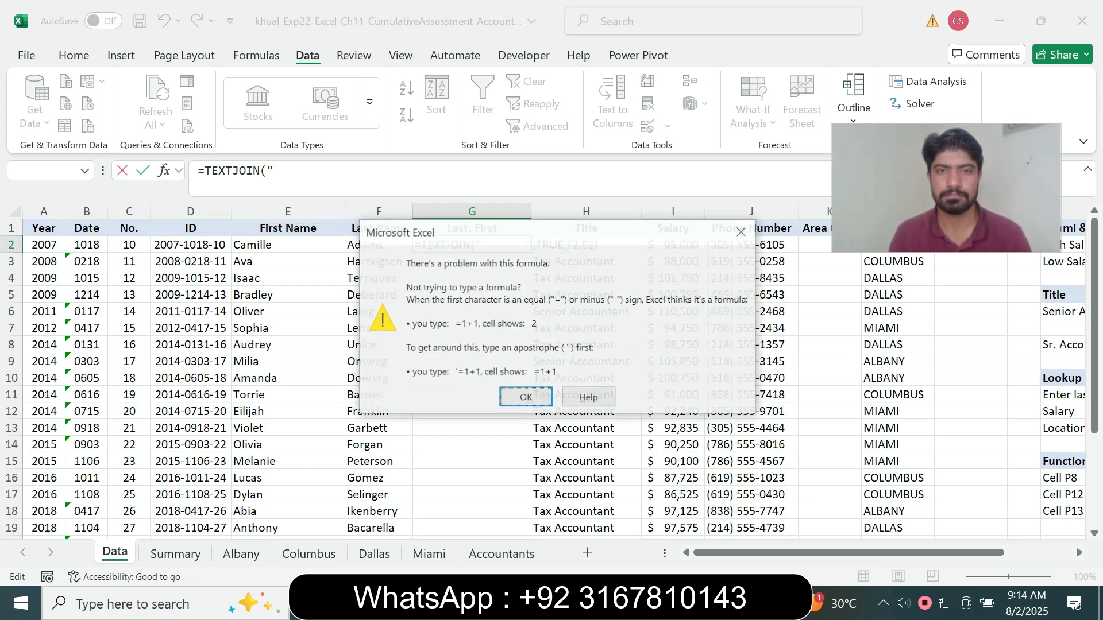
{"action": "key", "text": "Return"}
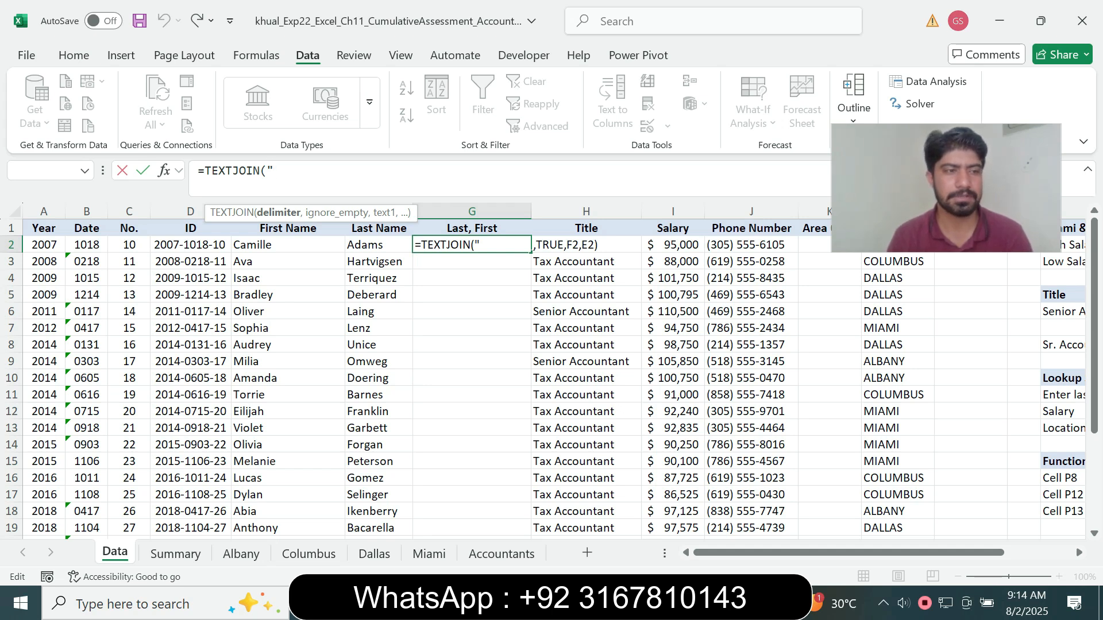
{"action": "type", "text": "\""}
{"action": "key", "text": "BackSpace"}
{"action": "type", "text": ",\""}
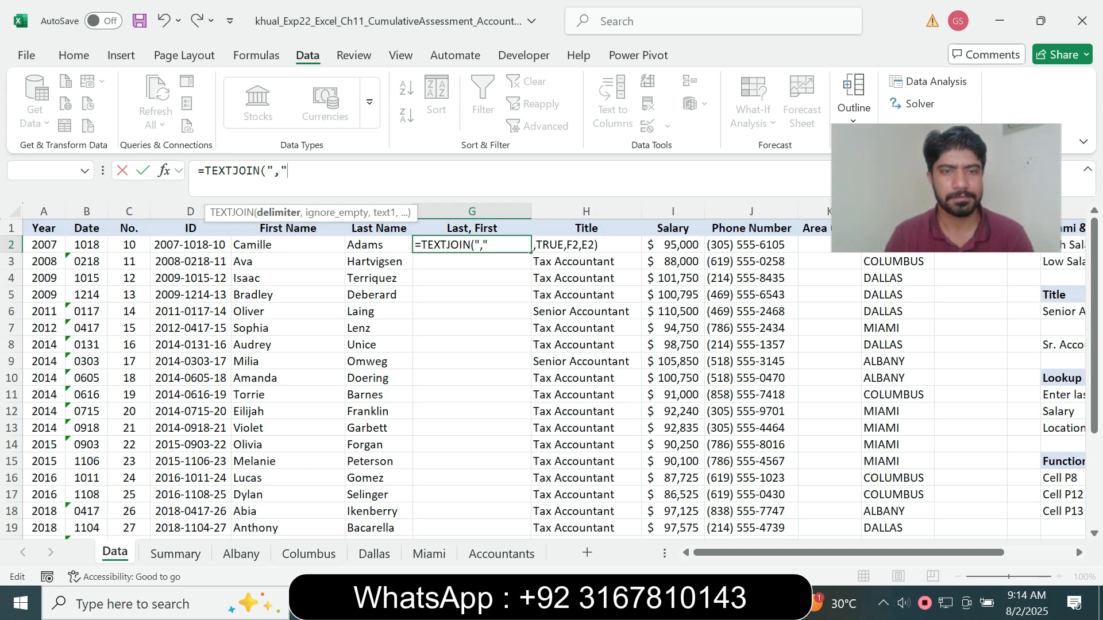
{"action": "type", "text": ","}
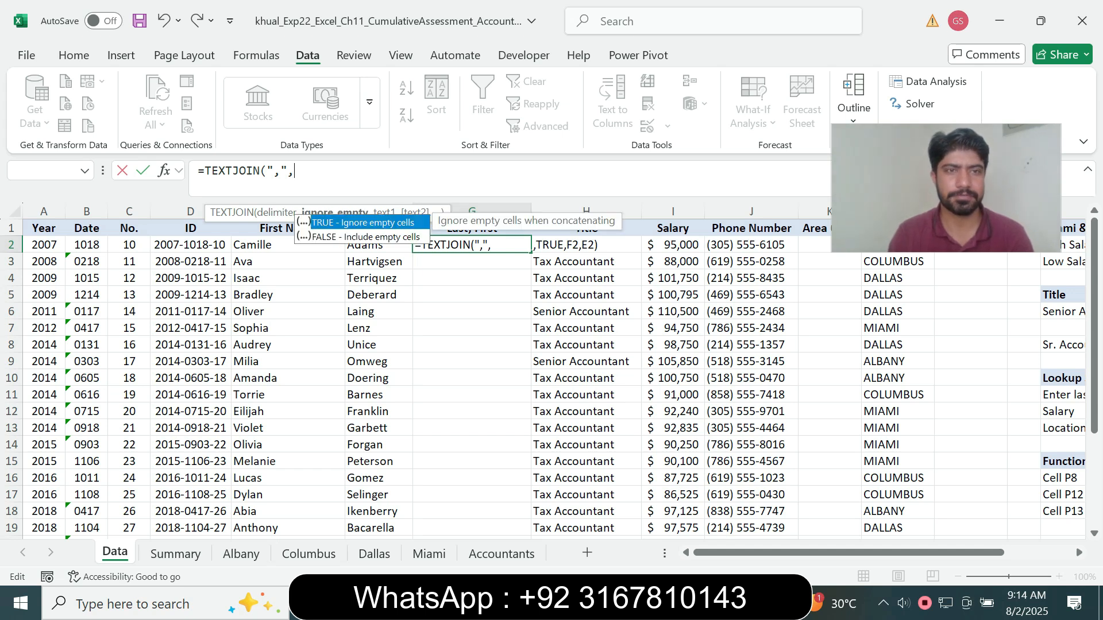
{"action": "type", "text": "TRUE"}
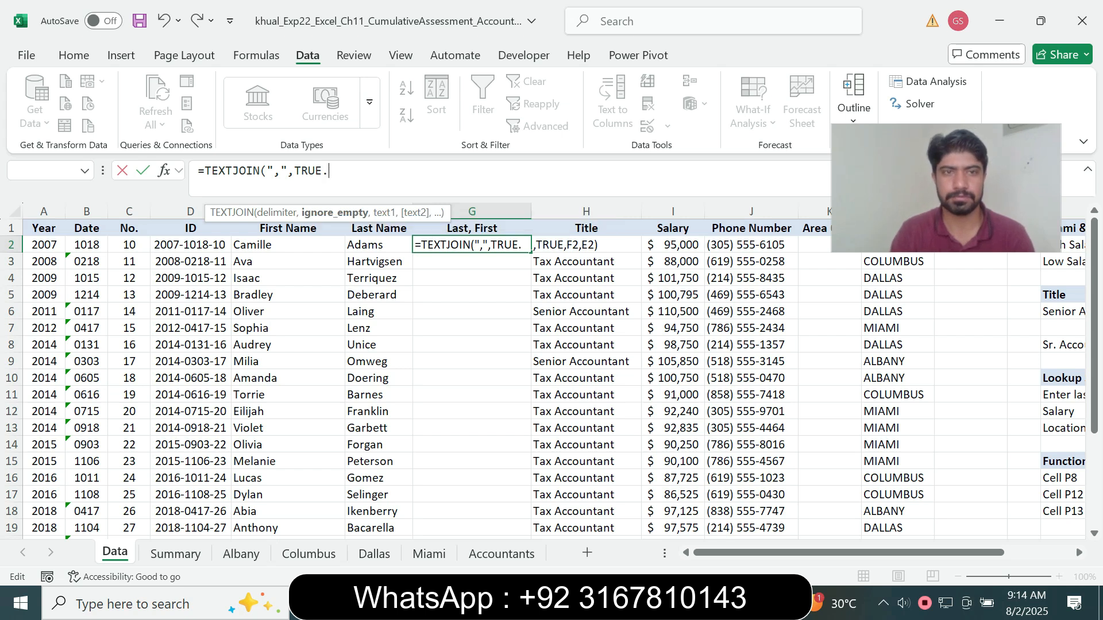
{"action": "type", "text": ","}
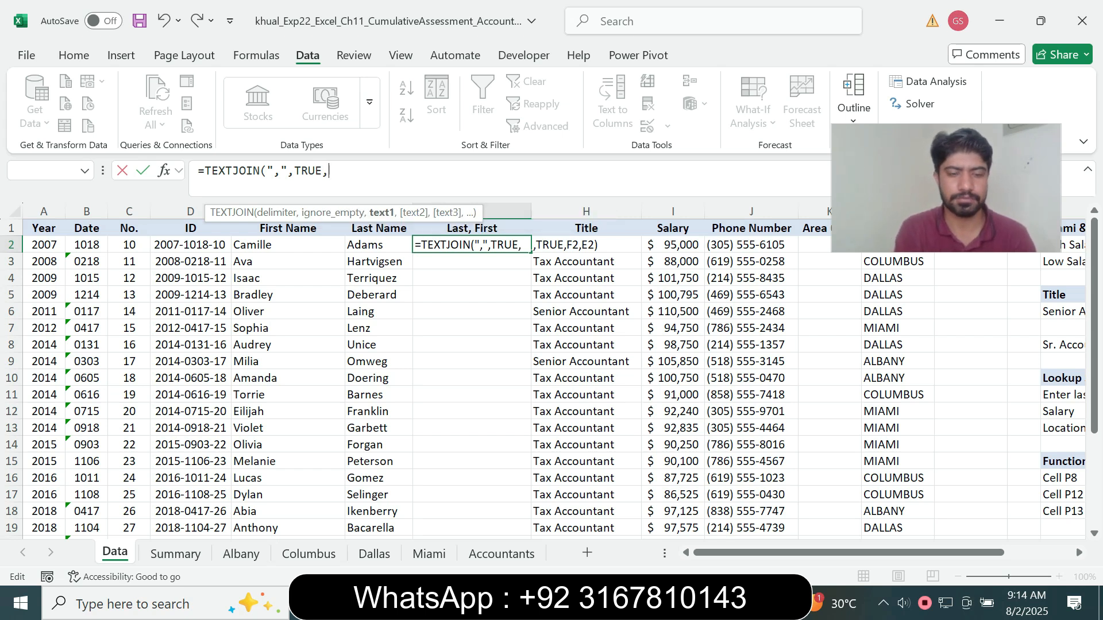
{"action": "type", "text": "F2,E2"}
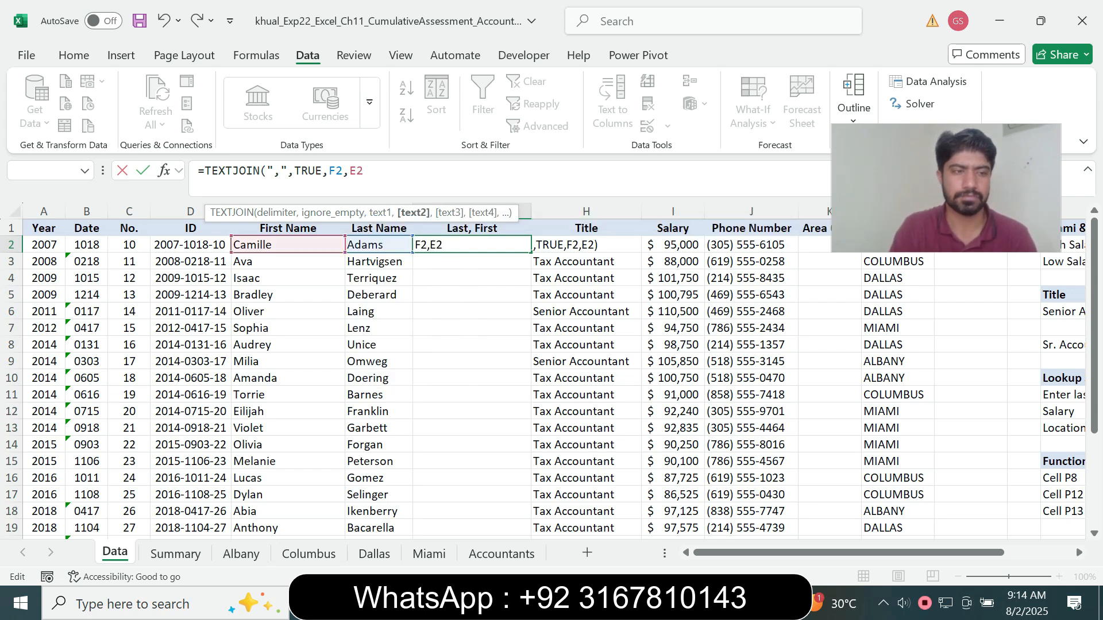
{"action": "type", "text": ")"}
{"action": "key", "text": "Return"}
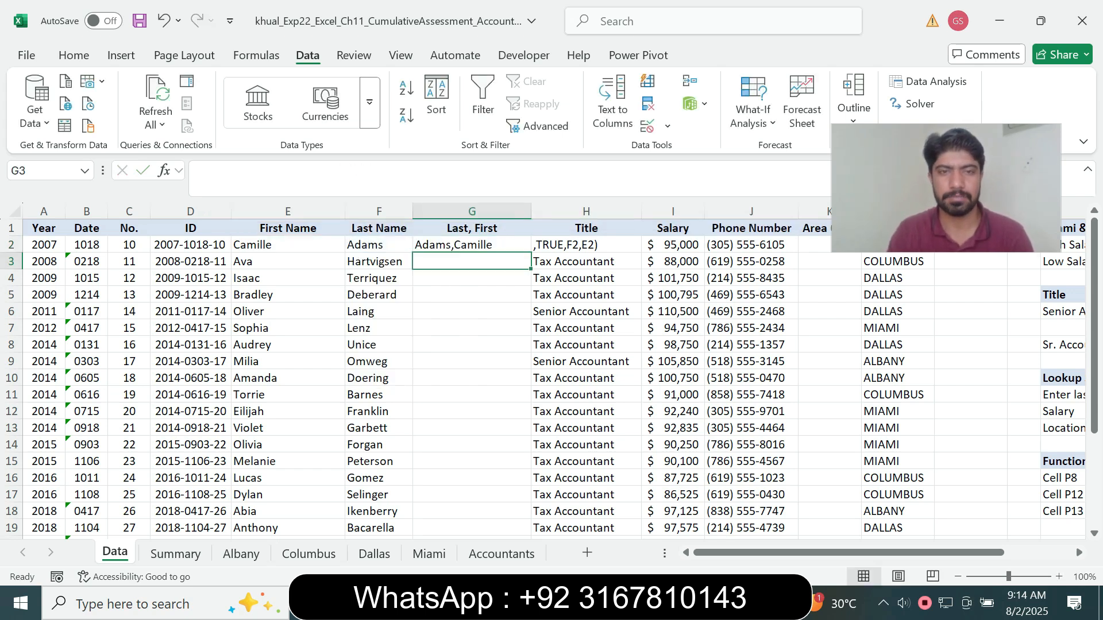
Check the required name format in the Word instructions and copy the G2 formula in Excel down to G3:G26
{"action": "key", "text": "Up"}
{"action": "key", "text": "alt+Tab"}
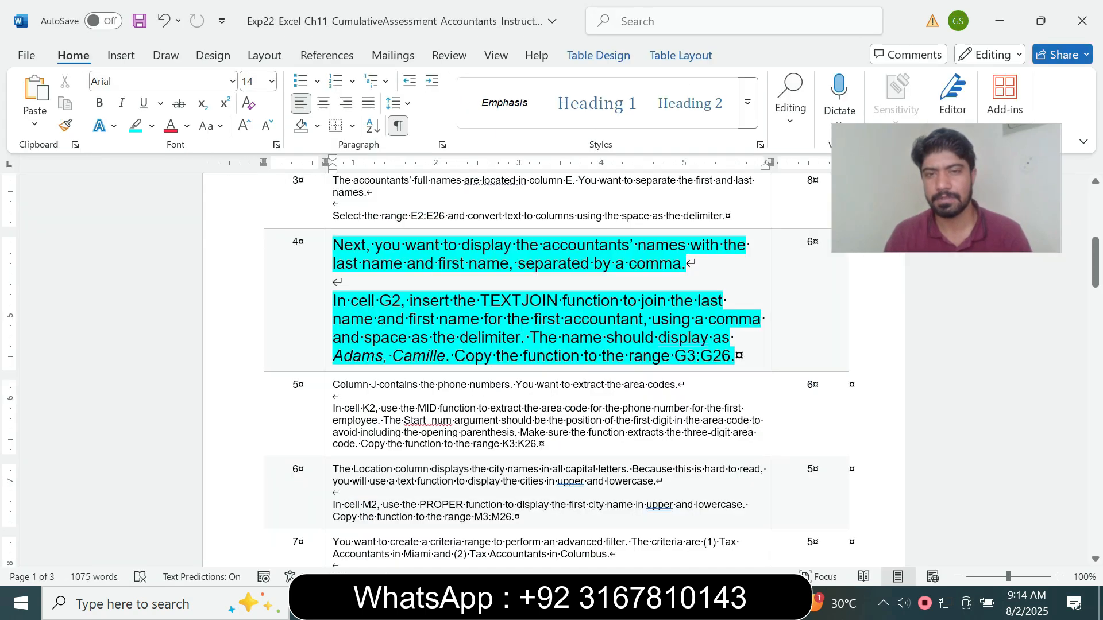
{"action": "left_click_drag", "start_coordinate": [446, 356], "coordinate": [607, 338]}
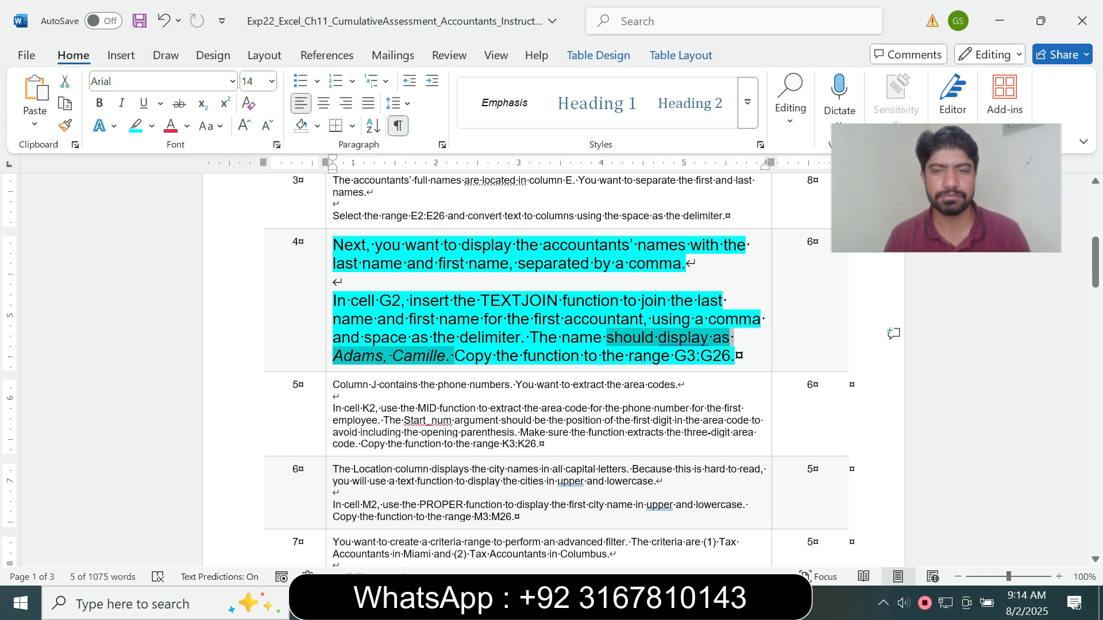
{"action": "key", "text": "alt+Tab"}
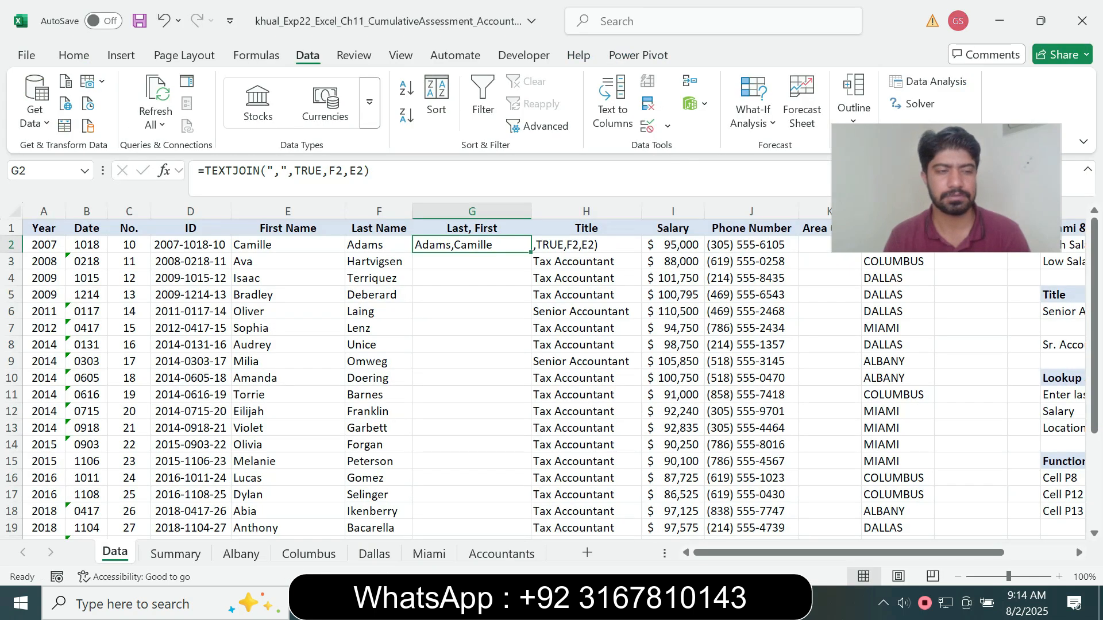
{"action": "left_click_drag", "start_coordinate": [531, 252], "coordinate": [531, 519]}
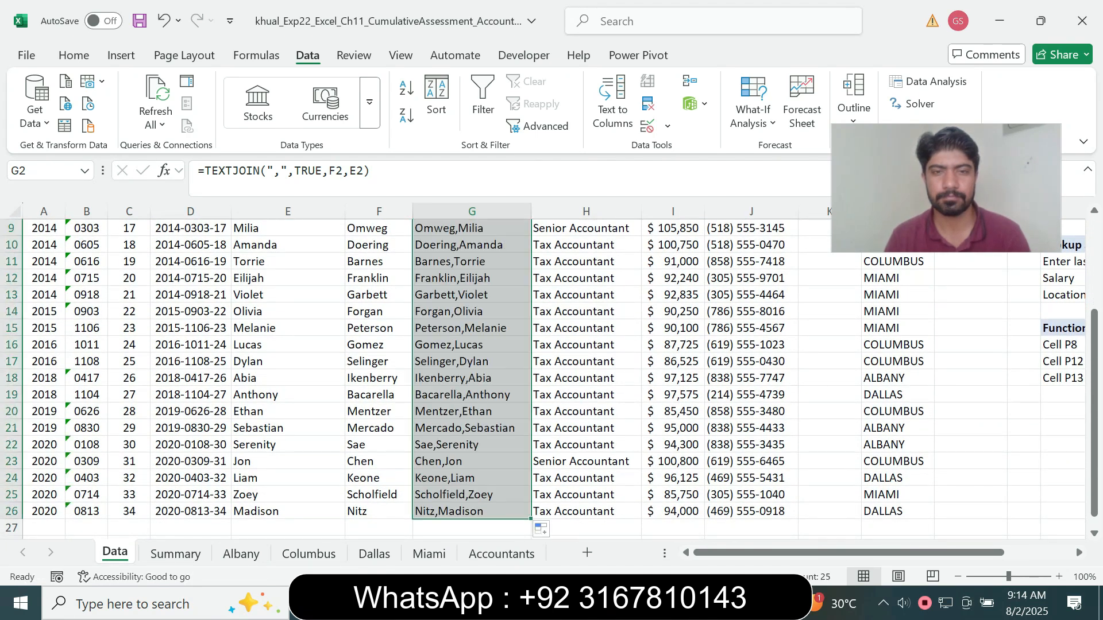
Switch to the Word instructions and restore the step 4 text to 9 pt without highlighting
{"action": "left_click_drag", "start_coordinate": [1095, 452], "coordinate": [1094, 451]}
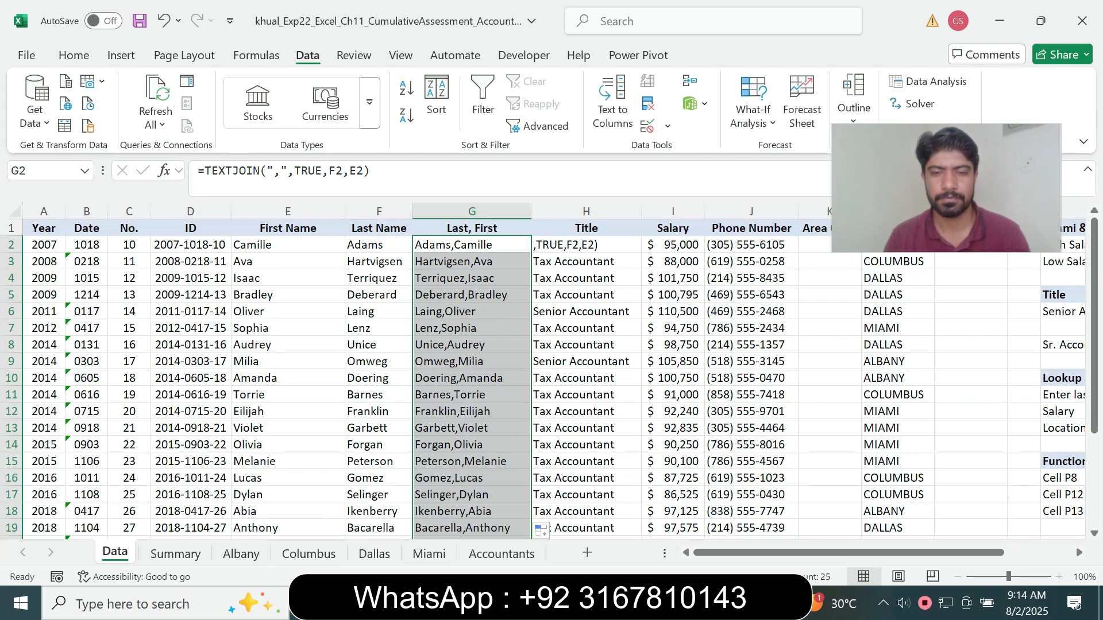
{"action": "key", "text": "alt+Tab"}
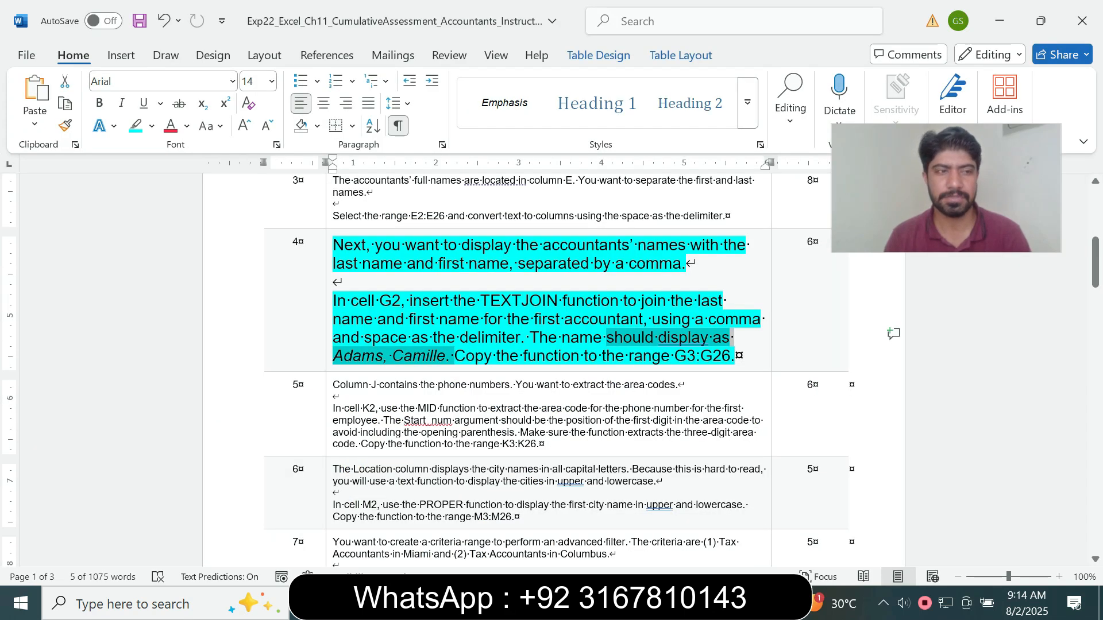
{"action": "left_click", "coordinate": [329, 344]}
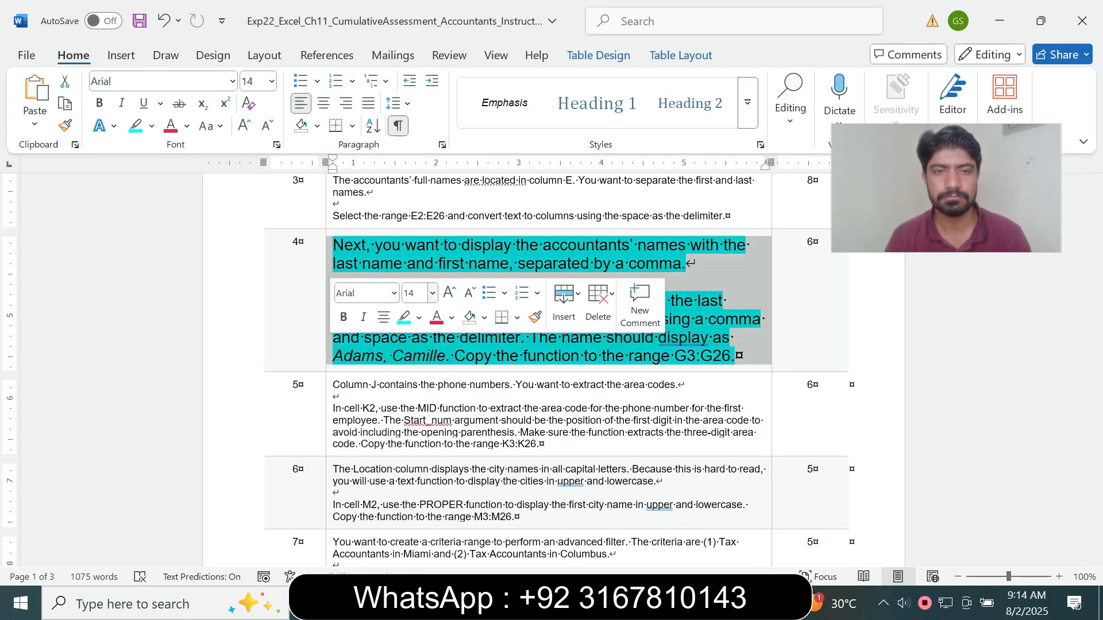
{"action": "left_click", "coordinate": [432, 294]}
{"action": "left_click", "coordinate": [415, 33]}
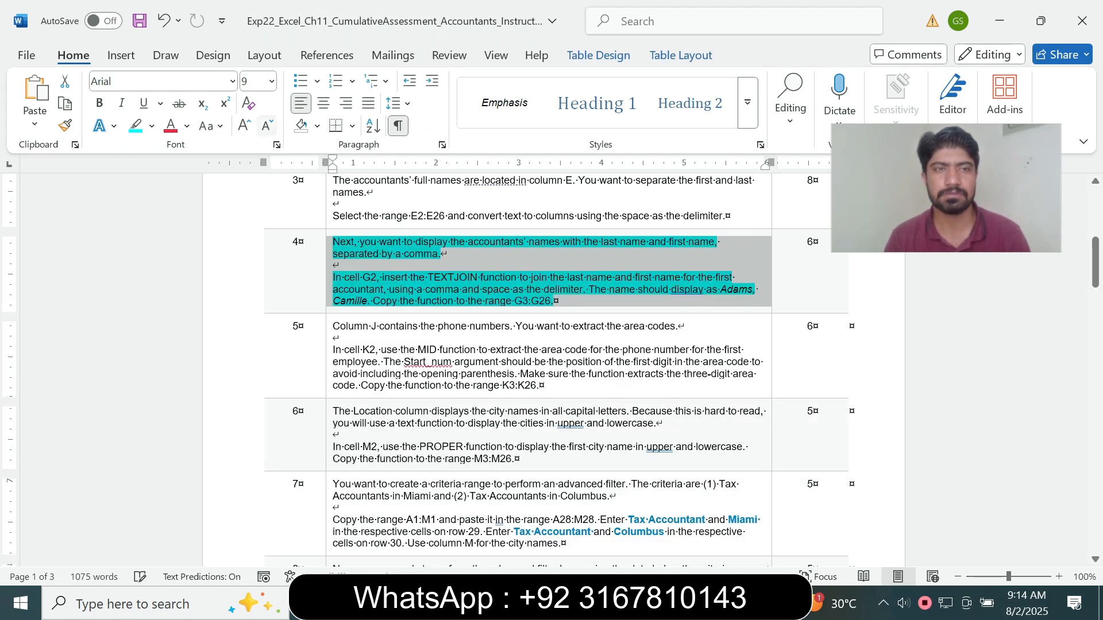
{"action": "left_click", "coordinate": [151, 126]}
{"action": "left_click", "coordinate": [179, 266]}
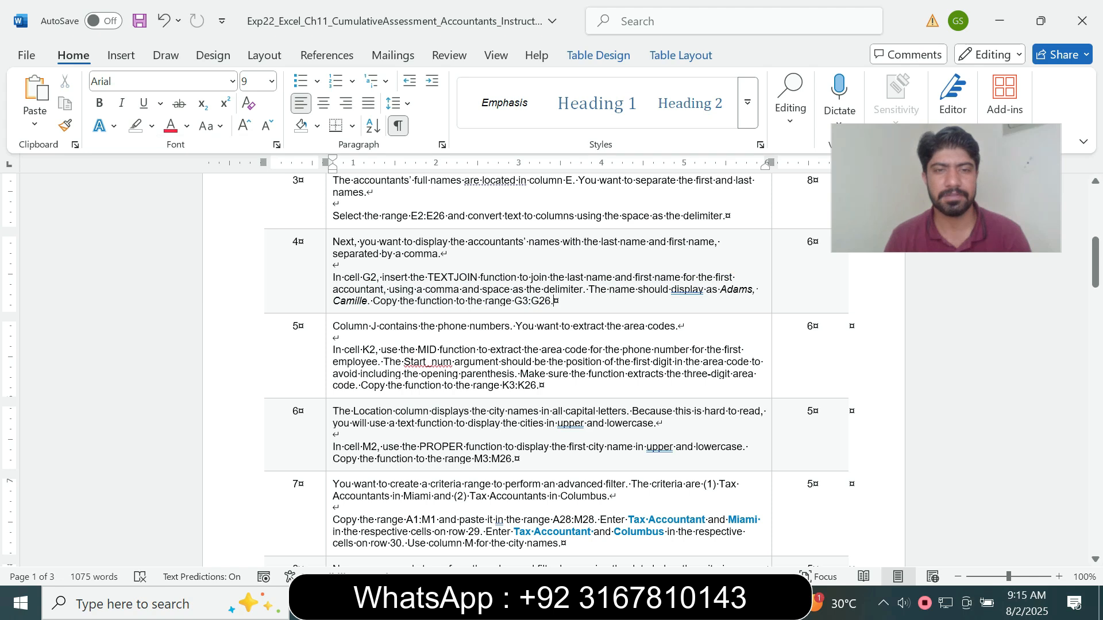
Enlarge the step 5 instruction text to 14 pt and highlight it in turquoise
{"action": "left_click", "coordinate": [330, 355]}
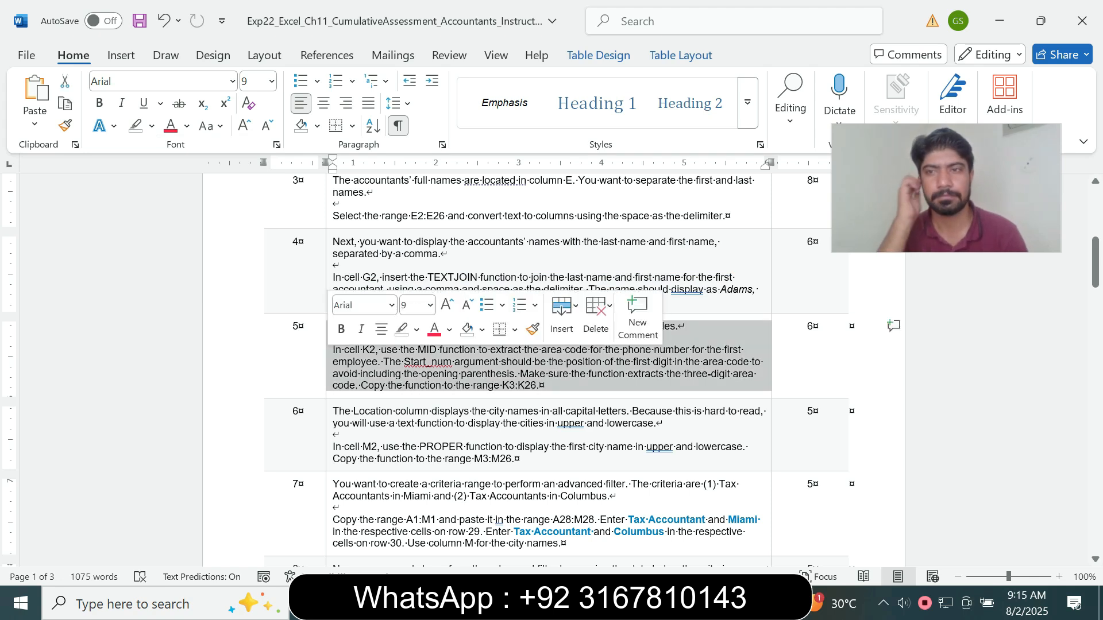
{"action": "left_click", "coordinate": [430, 305]}
{"action": "left_click", "coordinate": [415, 133]}
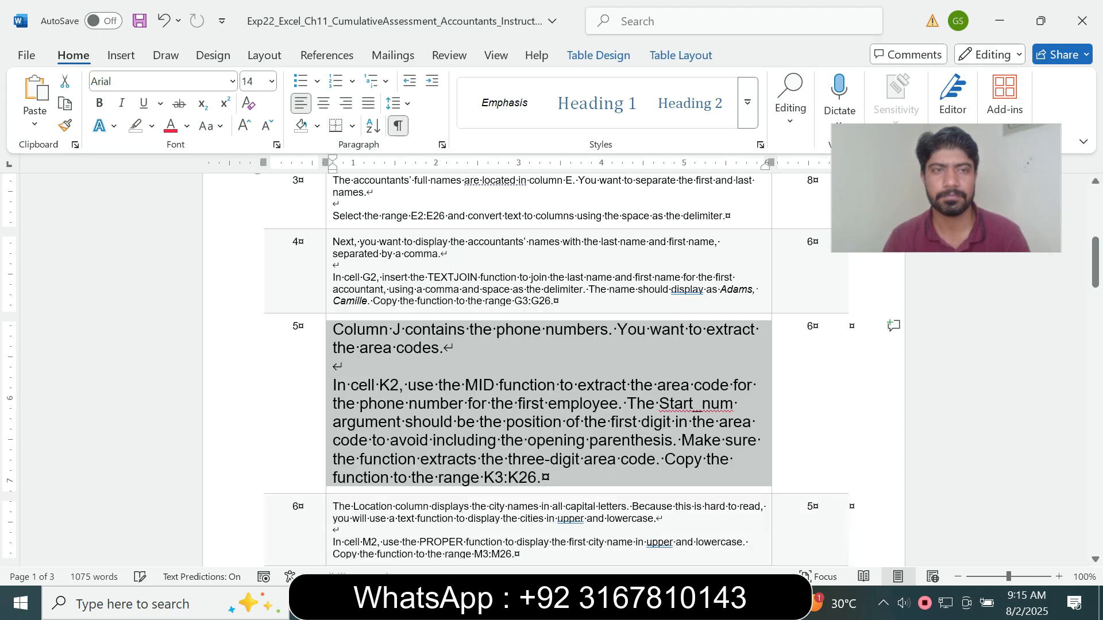
{"action": "left_click", "coordinate": [152, 127]}
{"action": "left_click", "coordinate": [191, 185]}
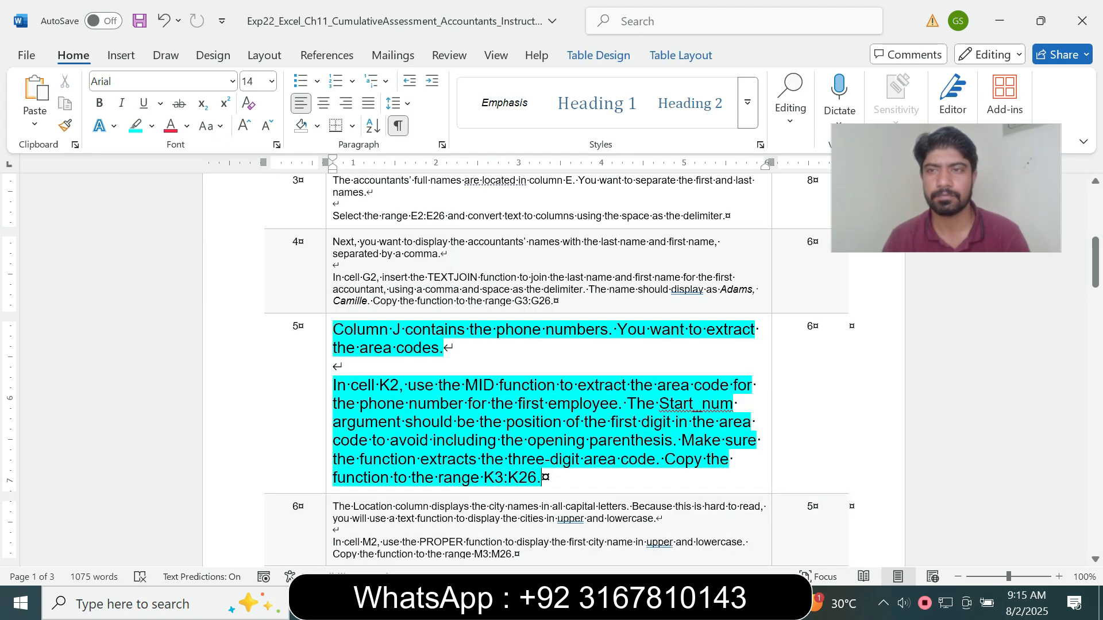
Check the cell and function required by step 5 in Word and select cell K2 on the Data sheet in Excel
{"action": "left_click_drag", "start_coordinate": [1095, 262], "coordinate": [1095, 269]}
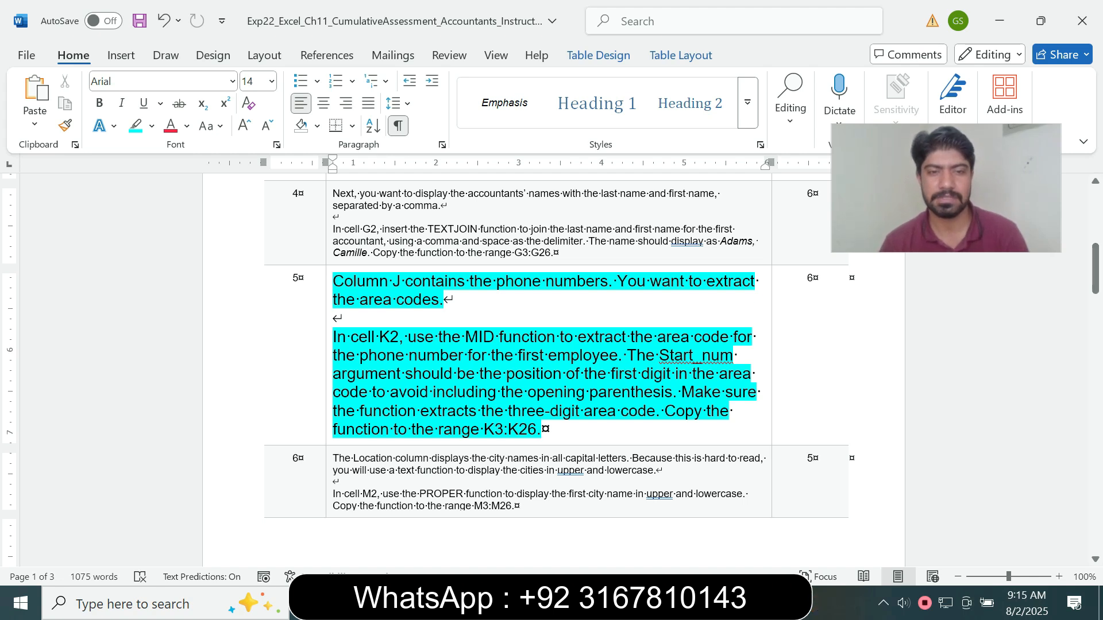
{"action": "left_click_drag", "start_coordinate": [351, 337], "coordinate": [559, 337]}
{"action": "key", "text": "alt+Tab"}
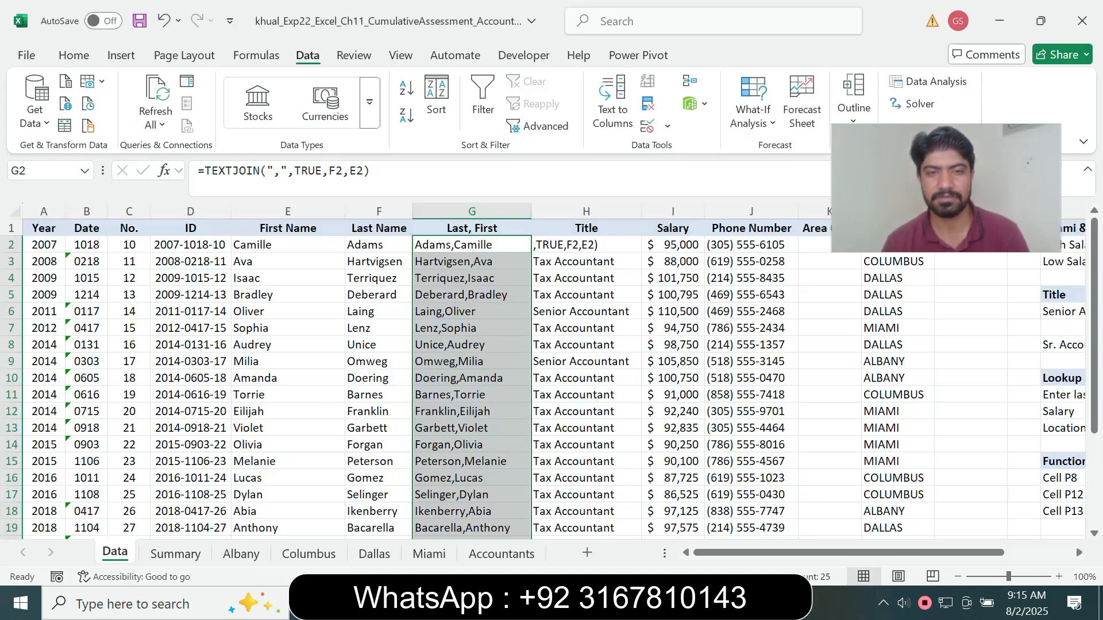
{"action": "left_click", "coordinate": [45, 170]}
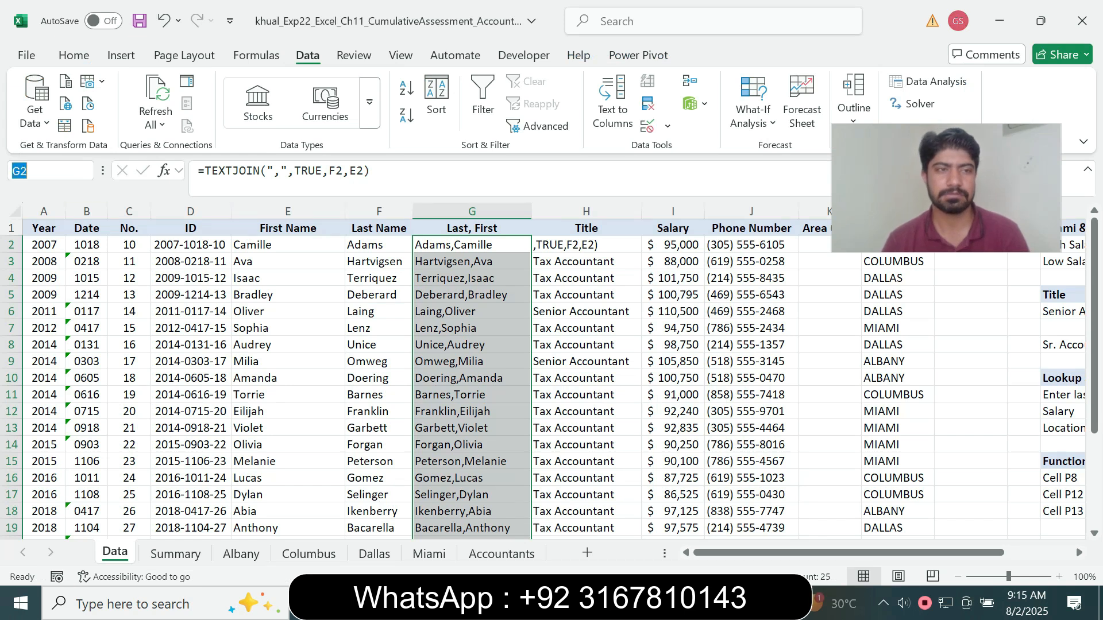
{"action": "type", "text": "K2"}
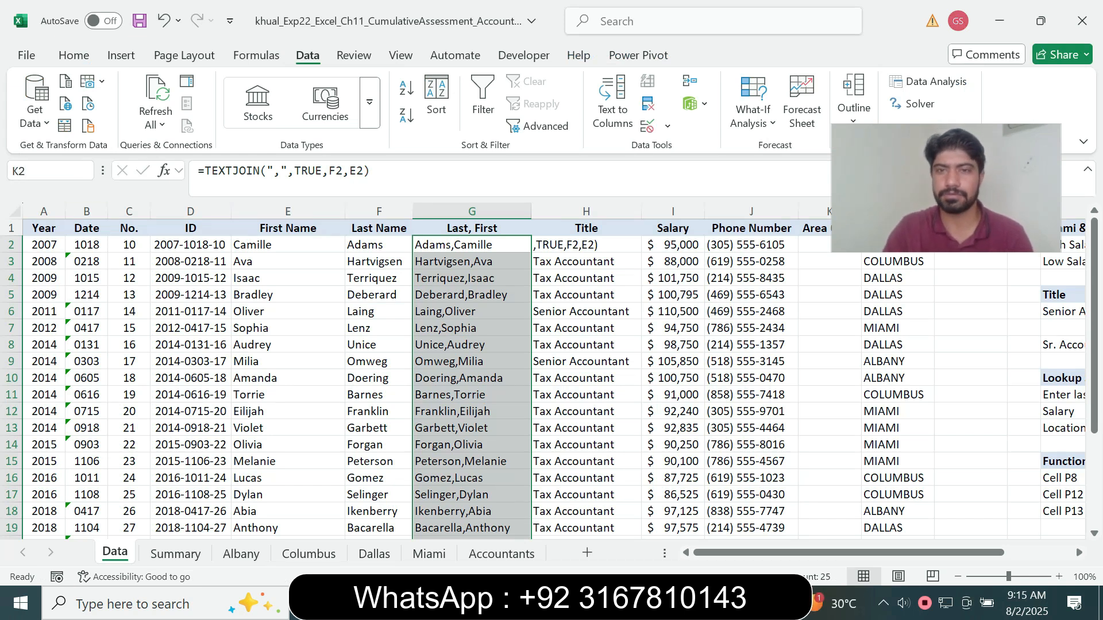
{"action": "key", "text": "Return"}
{"action": "left_click_drag", "start_coordinate": [946, 188], "coordinate": [979, 118]}
{"action": "left_click", "coordinate": [830, 245]}
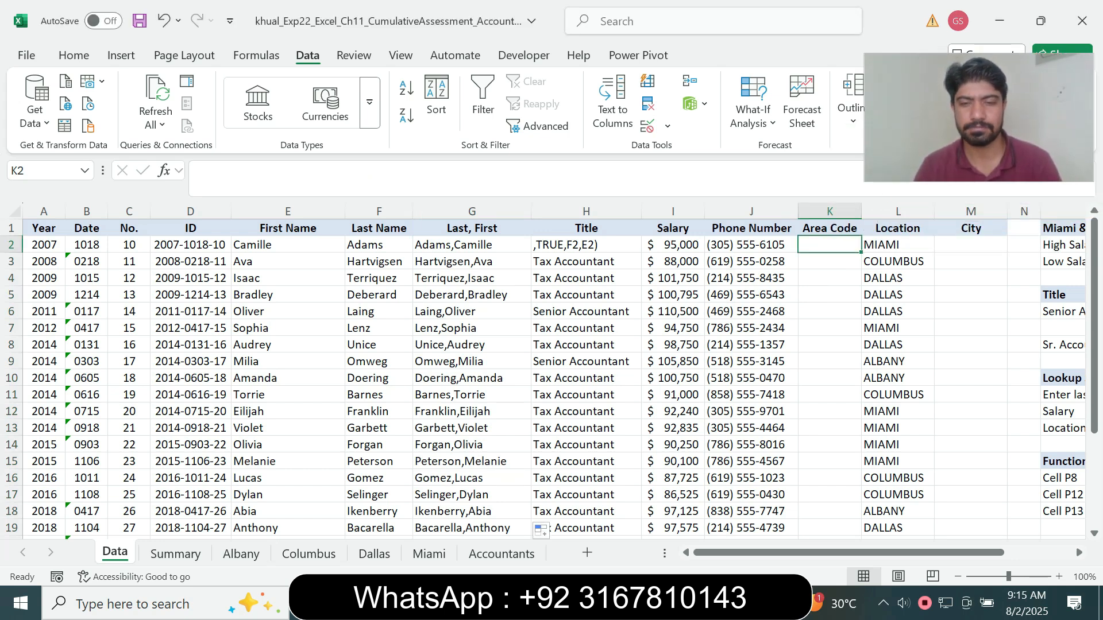
{"action": "key", "text": "alt+Tab"}
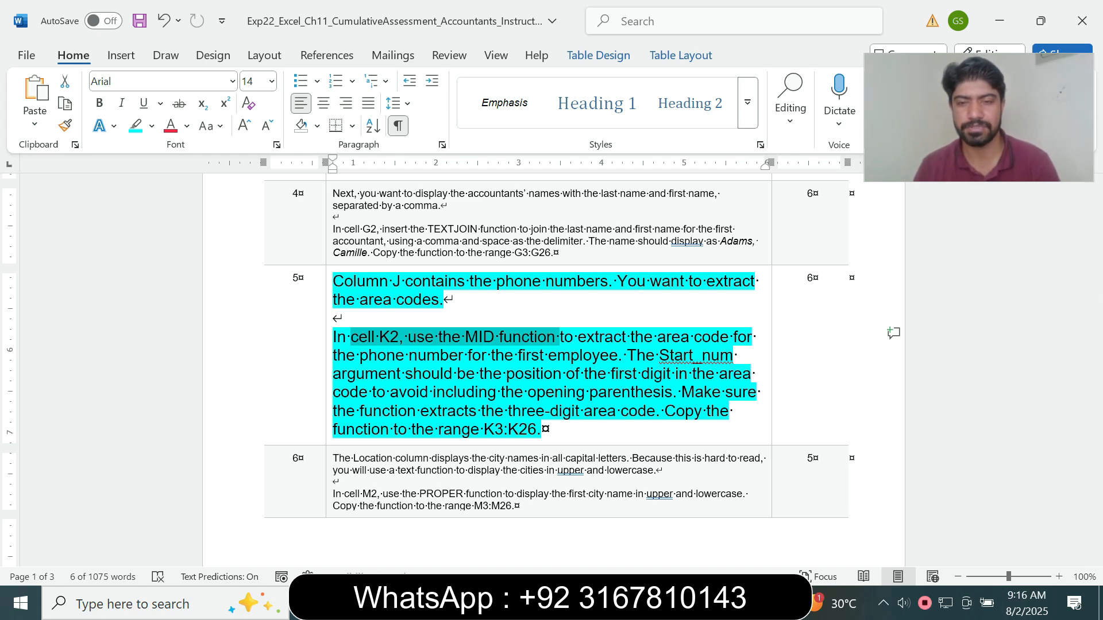
{"action": "key", "text": "alt+Tab"}
Enter =MID(J2,2,3) in K2 to extract the three-digit area code from the phone number
{"action": "type", "text": "="}
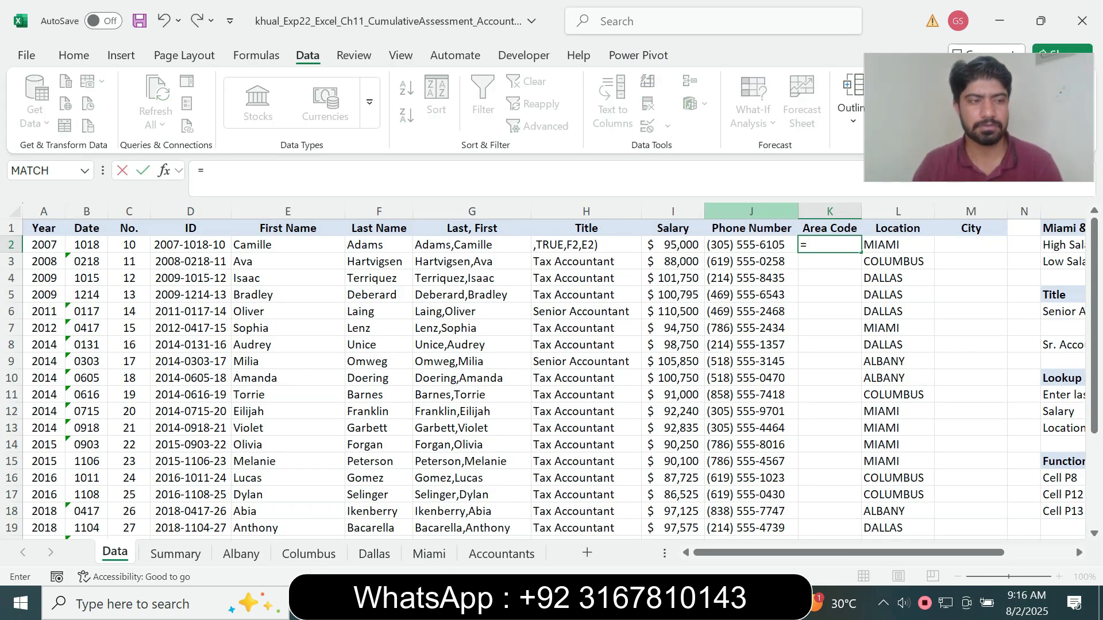
{"action": "type", "text": "mid"}
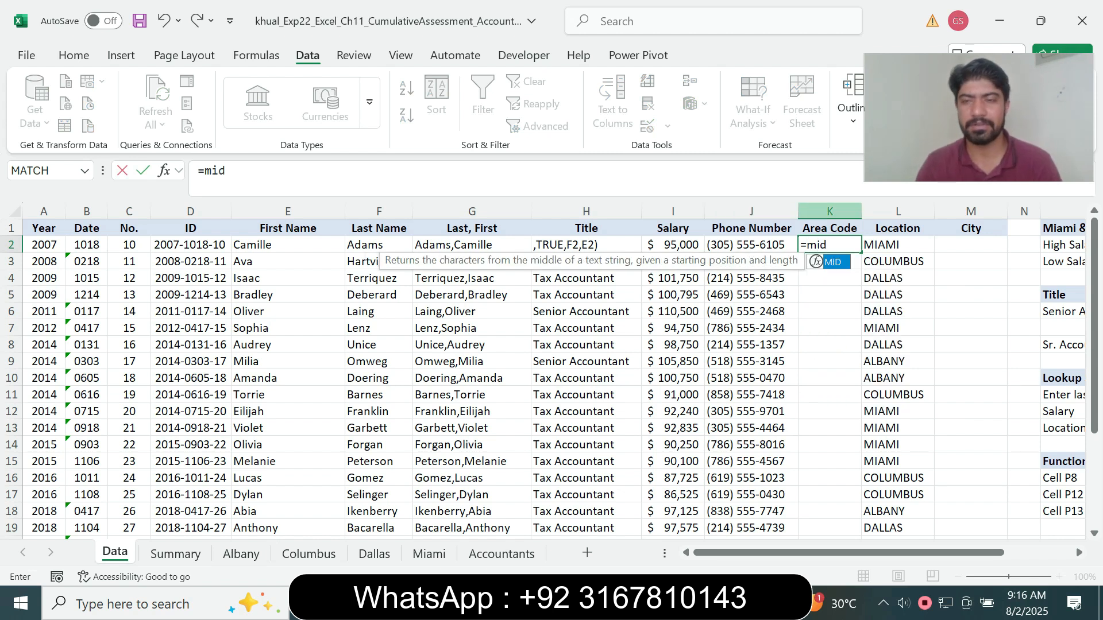
{"action": "key", "text": "Tab"}
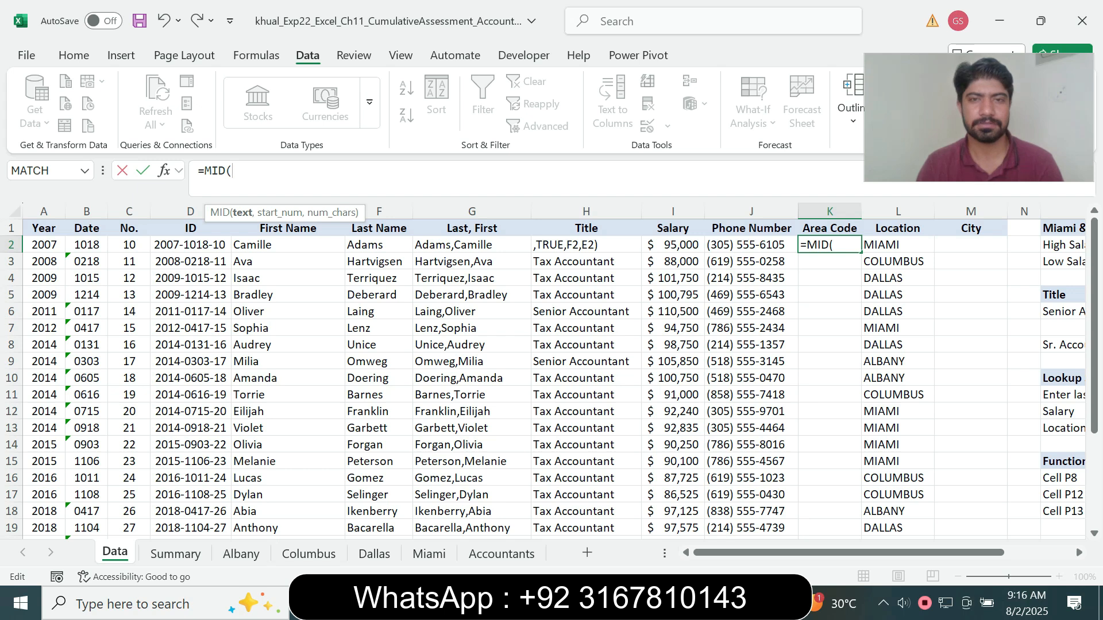
{"action": "left_click", "coordinate": [752, 245]}
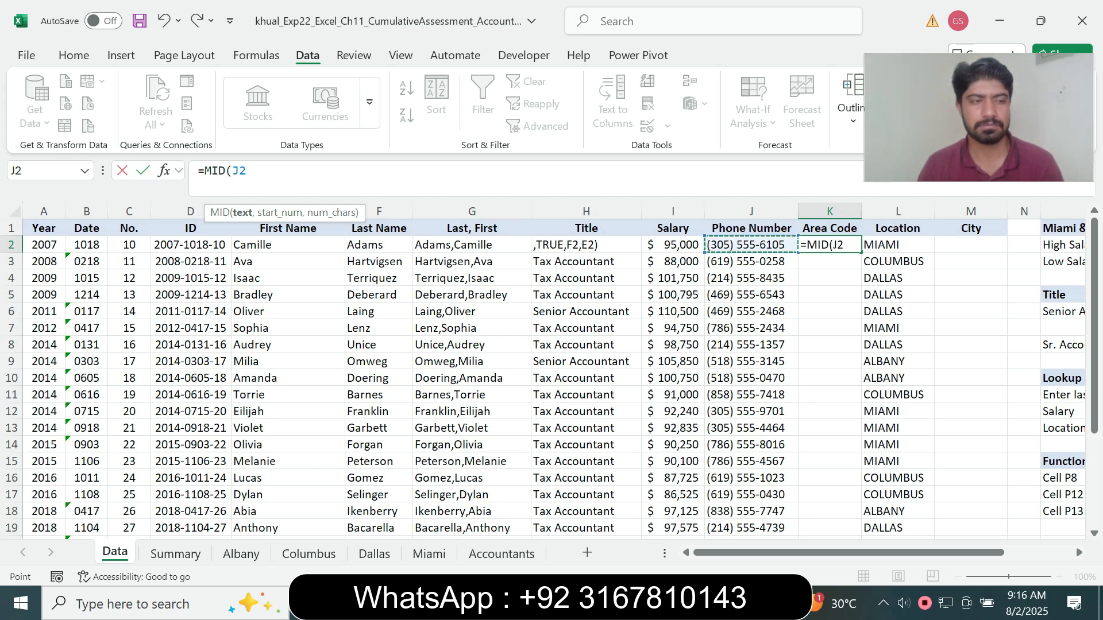
{"action": "type", "text": ","}
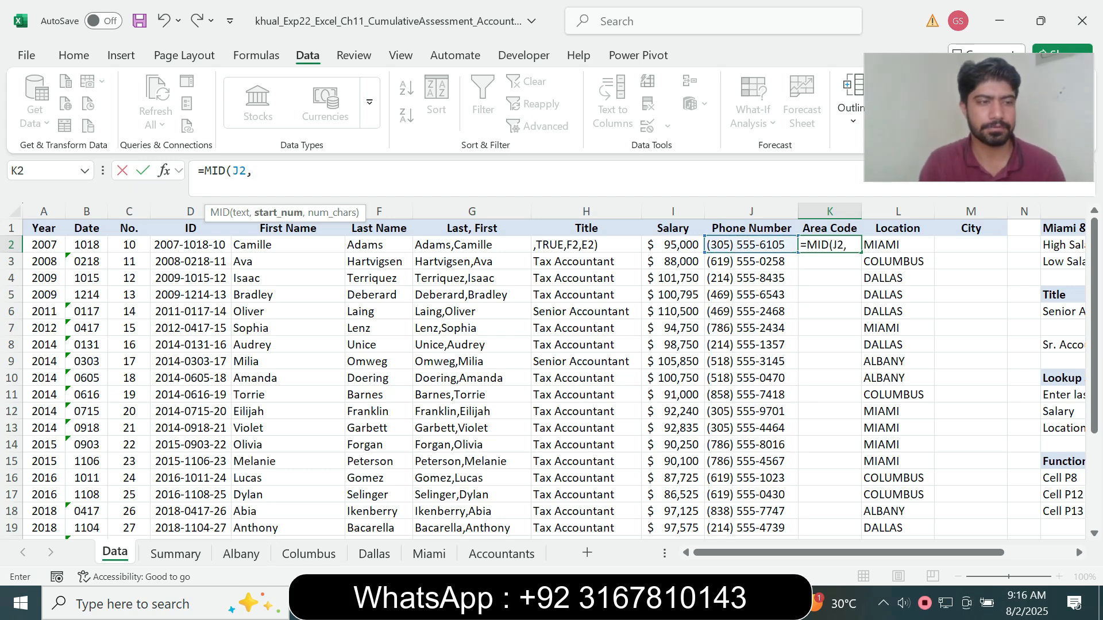
{"action": "type", "text": "2"}
{"action": "type", "text": ","}
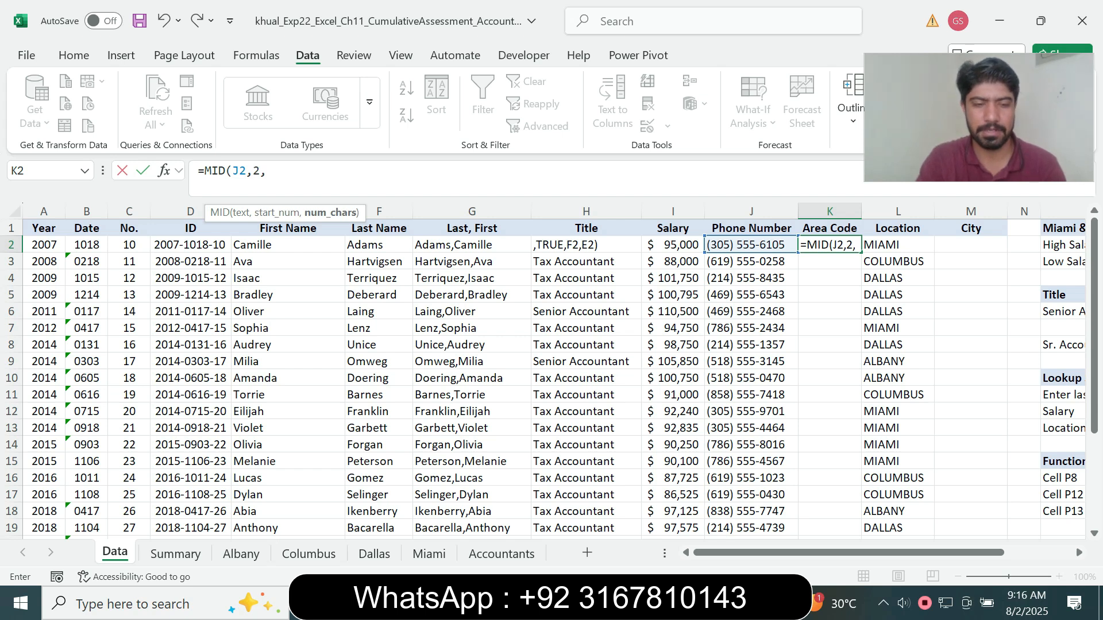
{"action": "type", "text": "3)"}
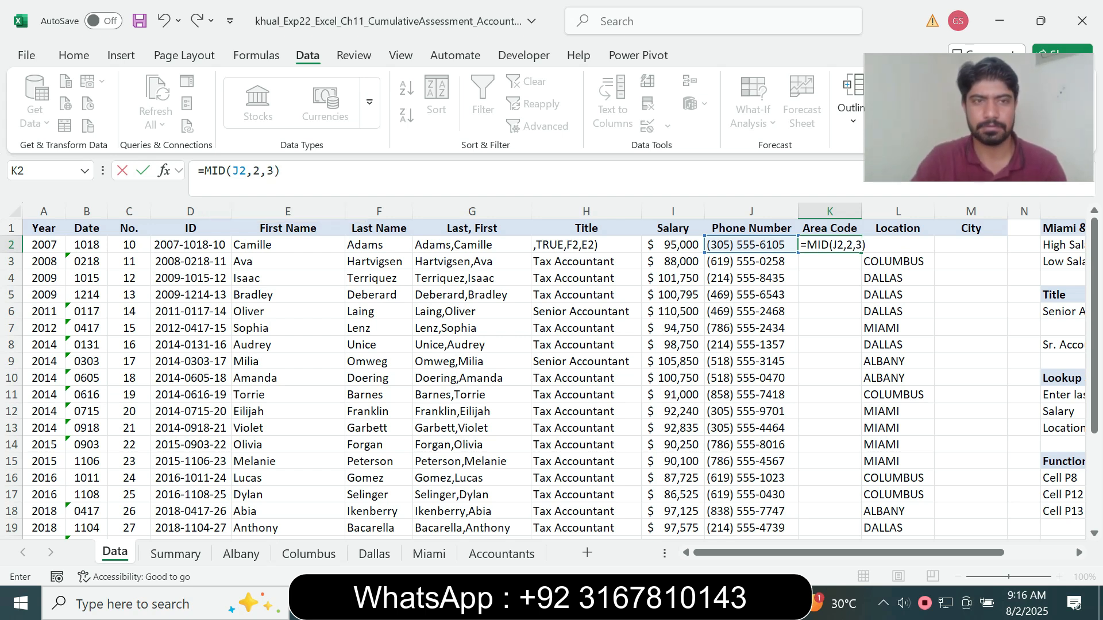
{"action": "key", "text": "ctrl+Return"}
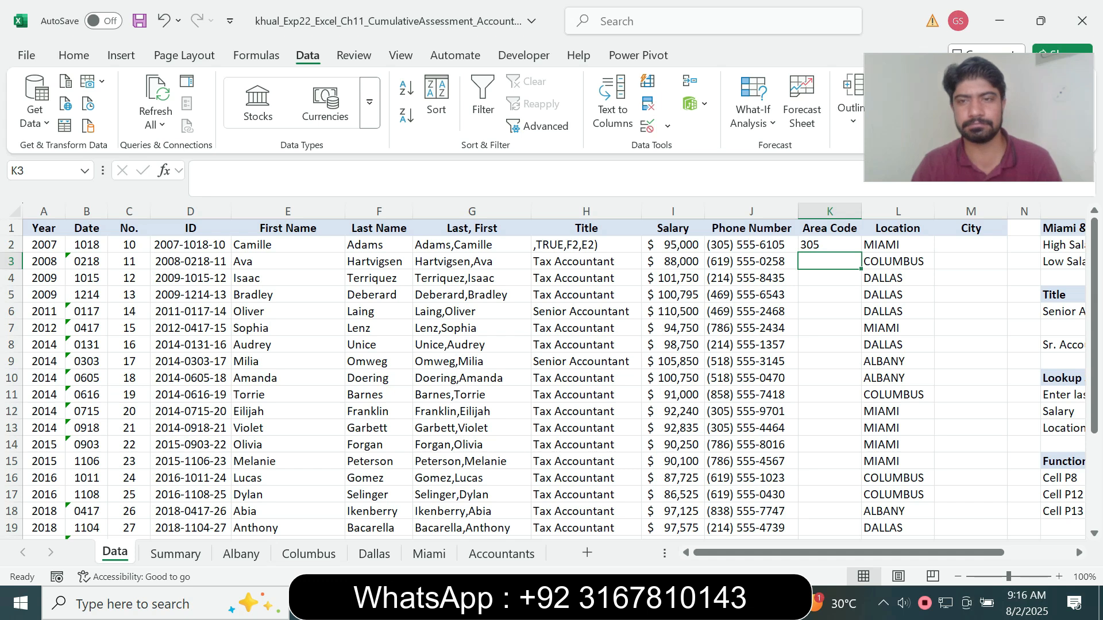
Check the copy range in the Word instructions and copy the K2 formula in Excel down to K3:K26
{"action": "key", "text": "alt+Tab"}
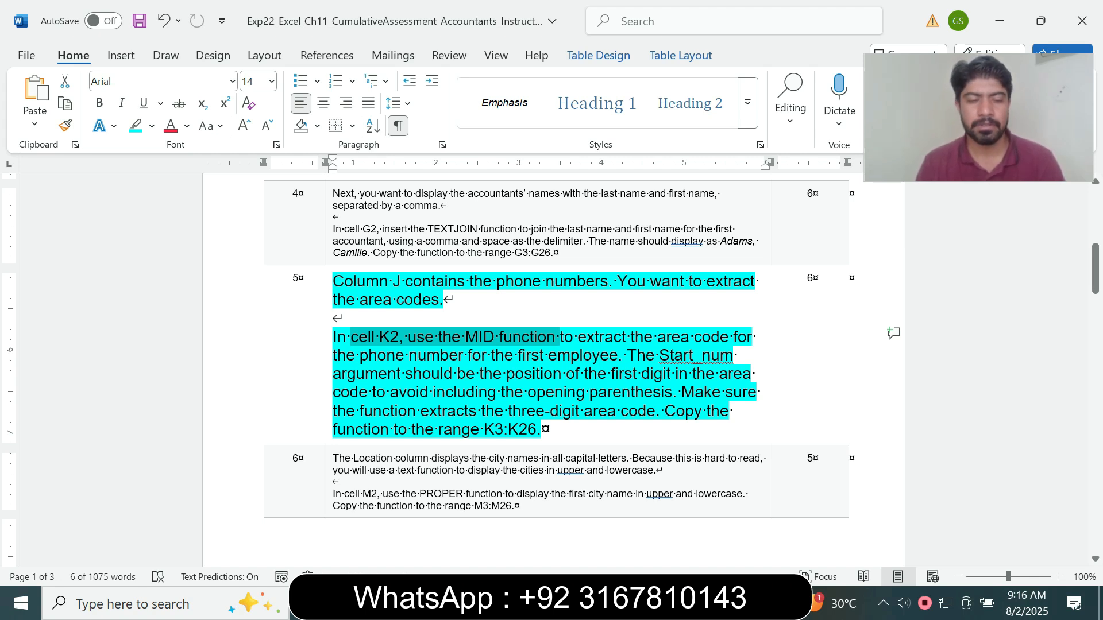
{"action": "left_click", "coordinate": [518, 430]}
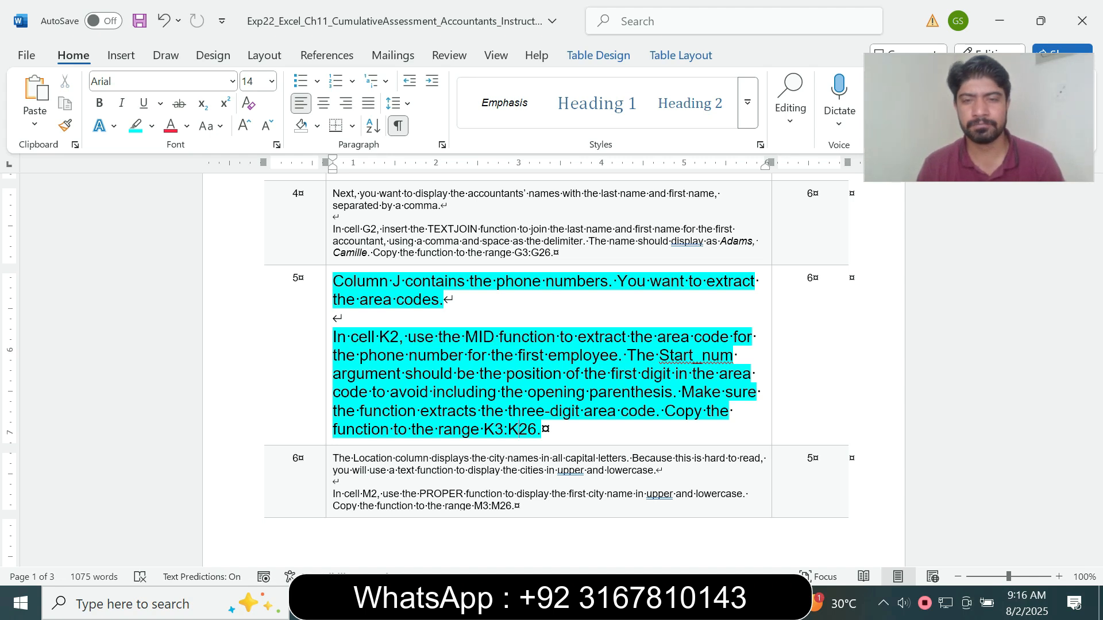
{"action": "key", "text": "alt+Tab"}
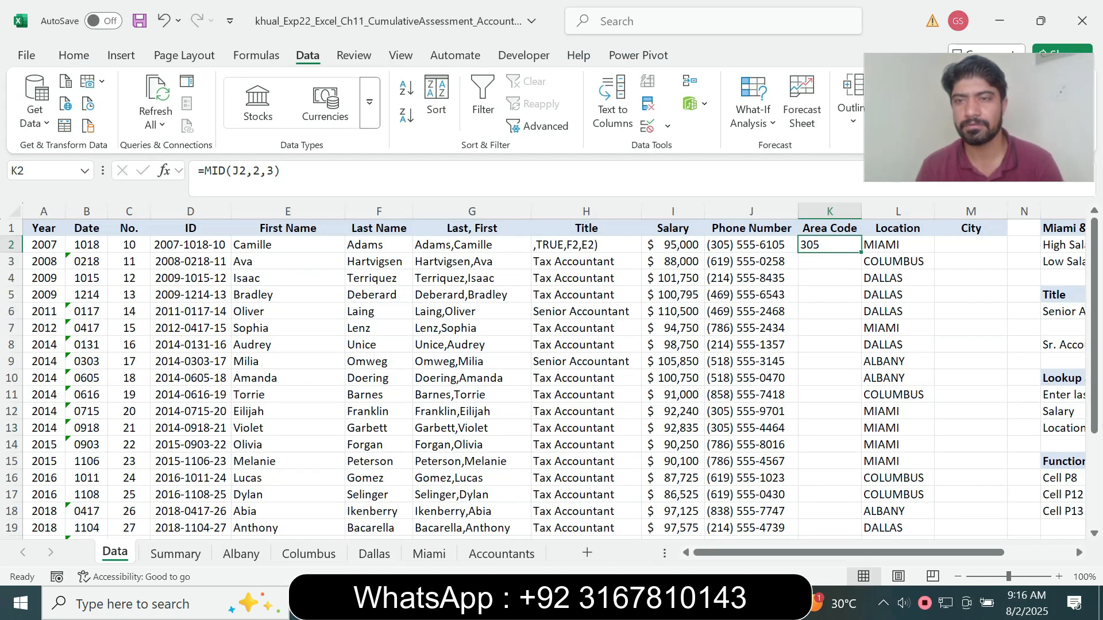
{"action": "left_click_drag", "start_coordinate": [860, 252], "coordinate": [833, 535]}
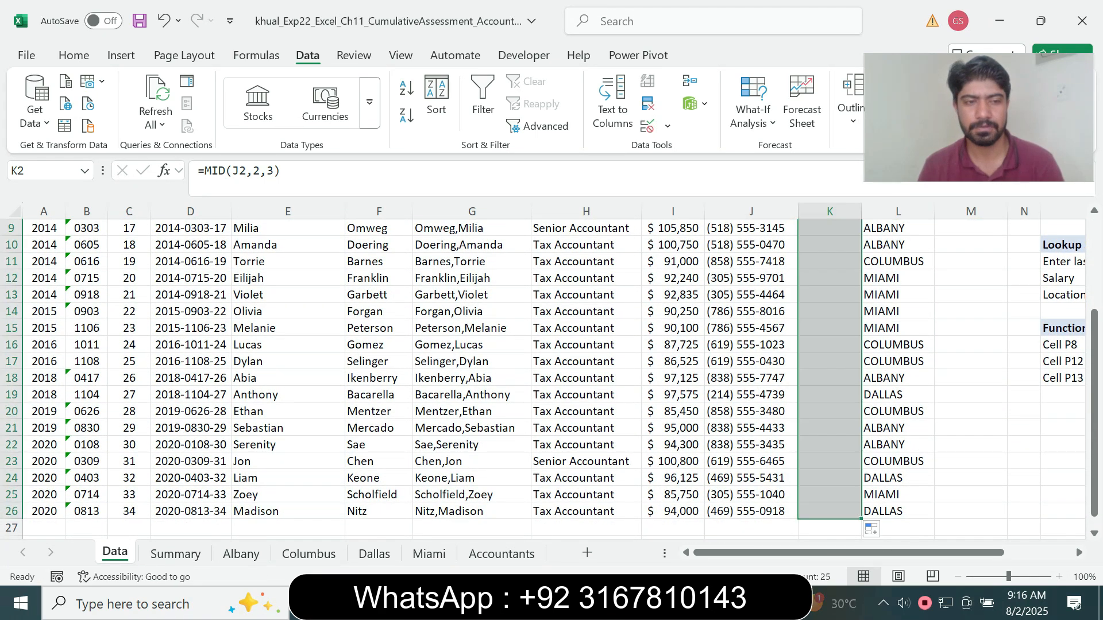
{"action": "left_click_drag", "start_coordinate": [1094, 466], "coordinate": [1094, 362]}
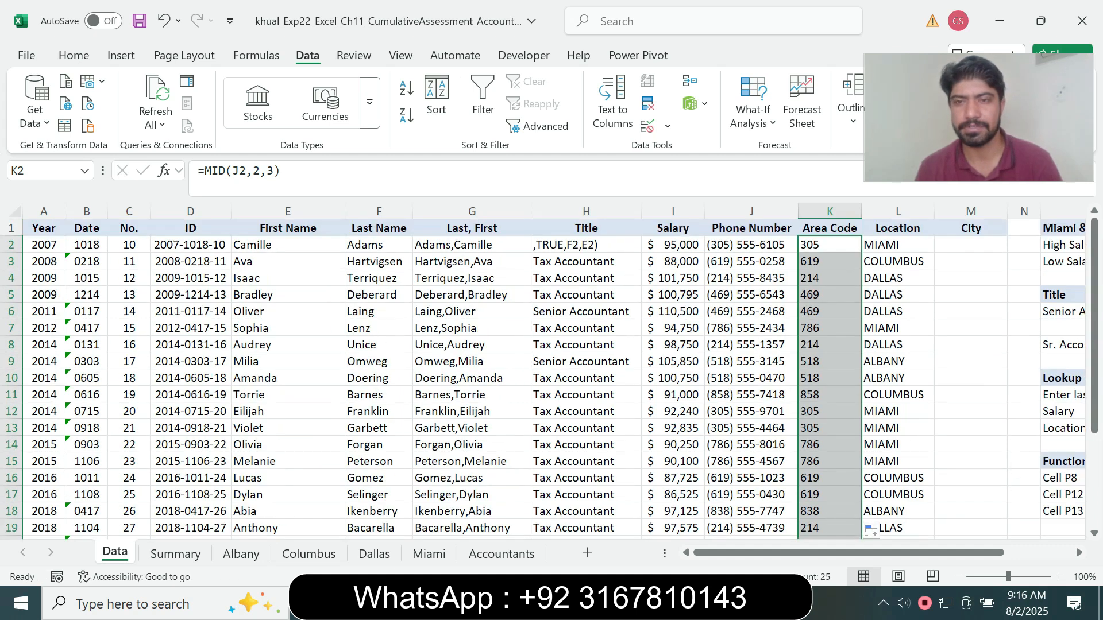
Switch to the Word instructions and restore the step 5 text to 9 pt without highlighting
{"action": "key", "text": "alt+Tab"}
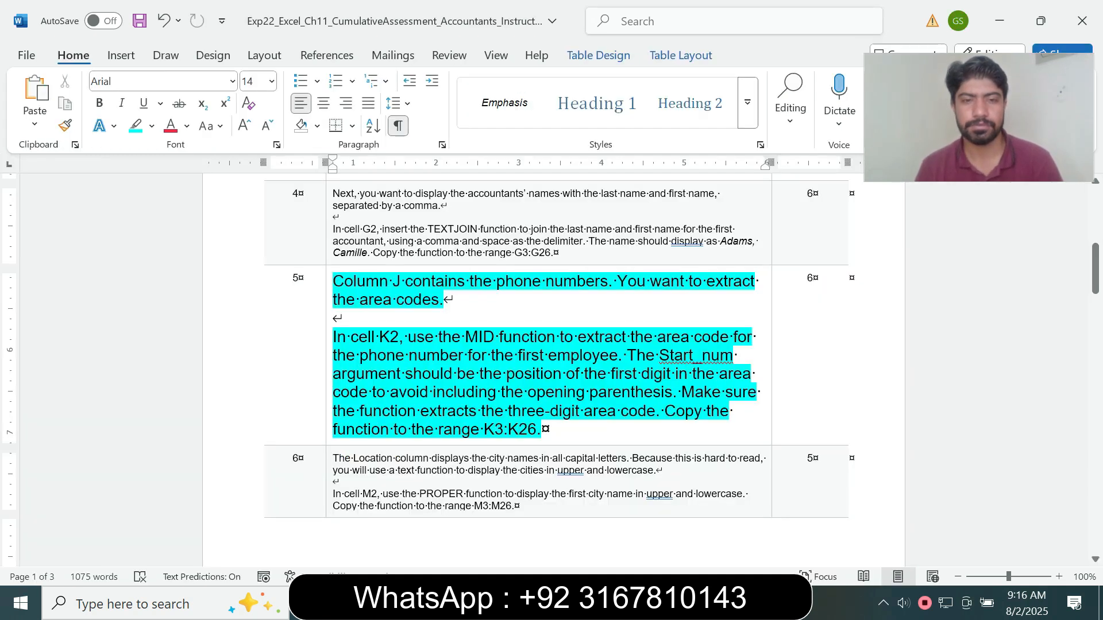
{"action": "left_click", "coordinate": [329, 394]}
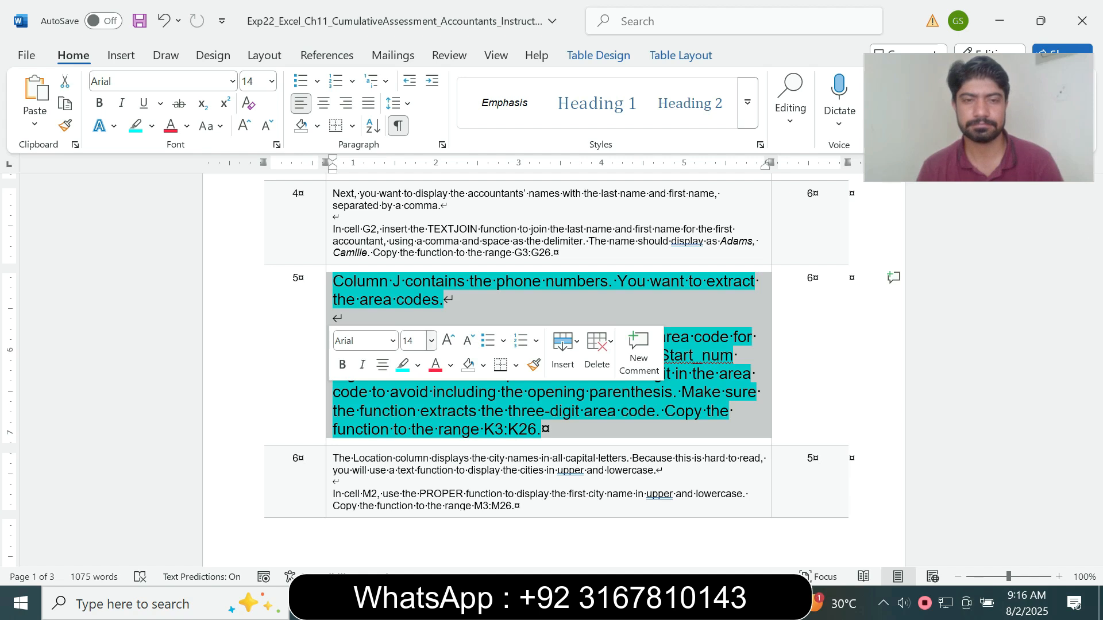
{"action": "left_click", "coordinate": [431, 342]}
{"action": "left_click", "coordinate": [413, 34]}
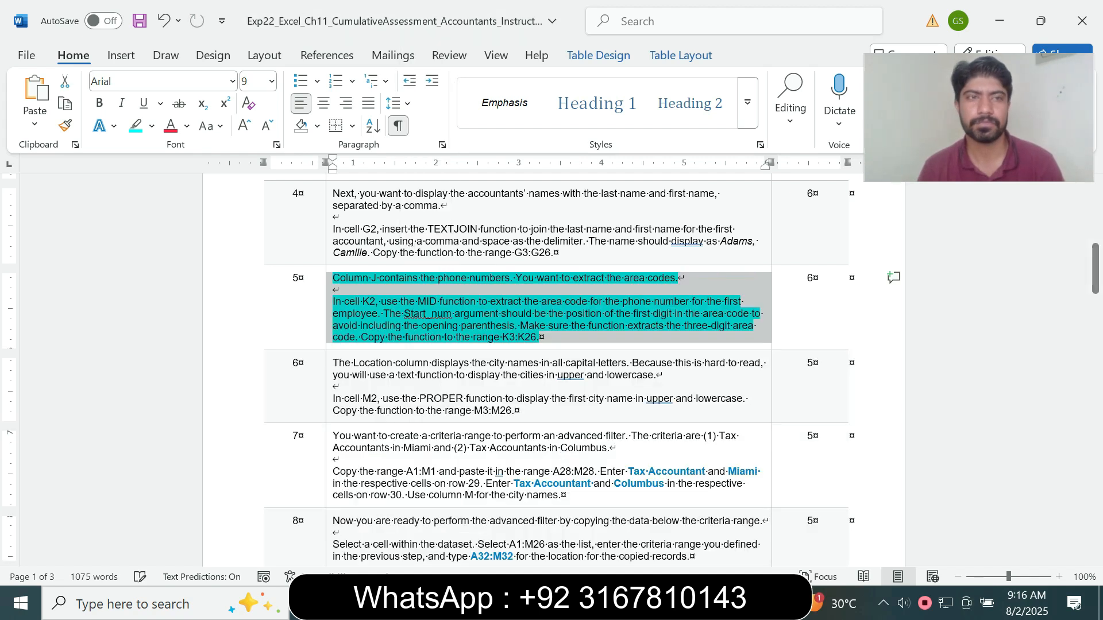
{"action": "left_click", "coordinate": [151, 126]}
{"action": "left_click", "coordinate": [166, 274]}
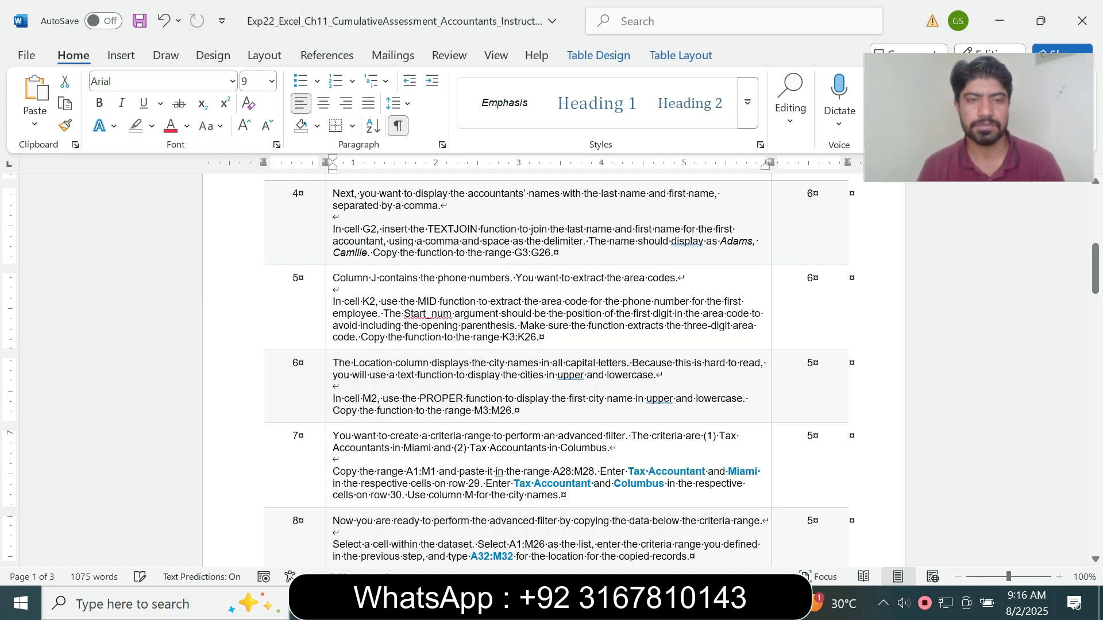
Enlarge the step 6 instruction text about the PROPER function to 14 pt and highlight it in turquoise
{"action": "left_click", "coordinate": [329, 386]}
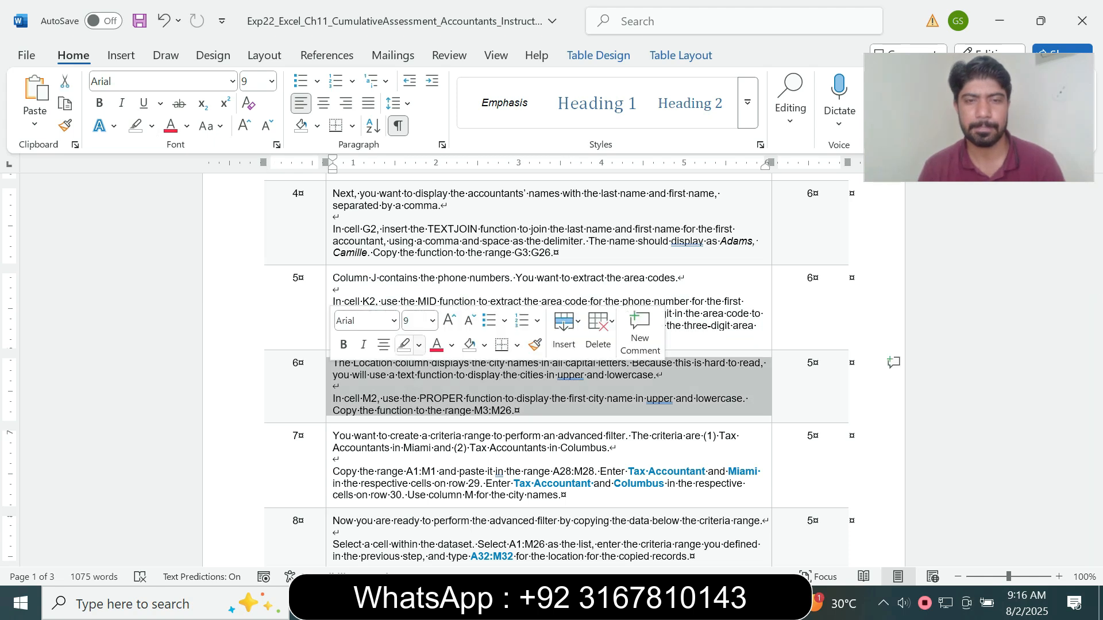
{"action": "left_click", "coordinate": [433, 321]}
{"action": "left_click", "coordinate": [418, 119]}
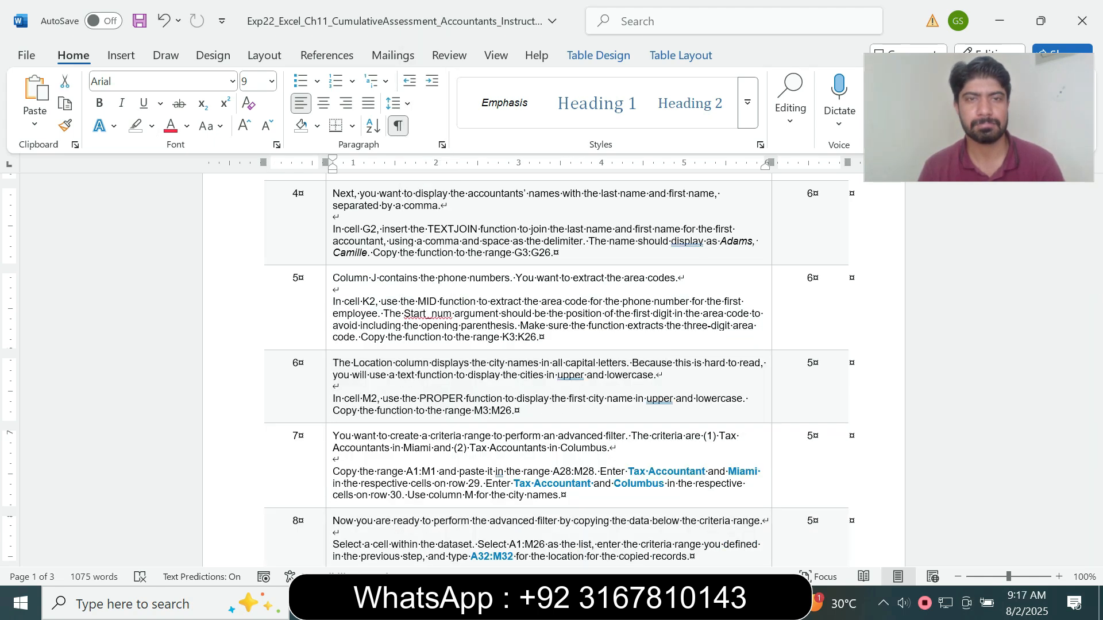
{"action": "left_click", "coordinate": [152, 126]}
{"action": "left_click", "coordinate": [191, 171]}
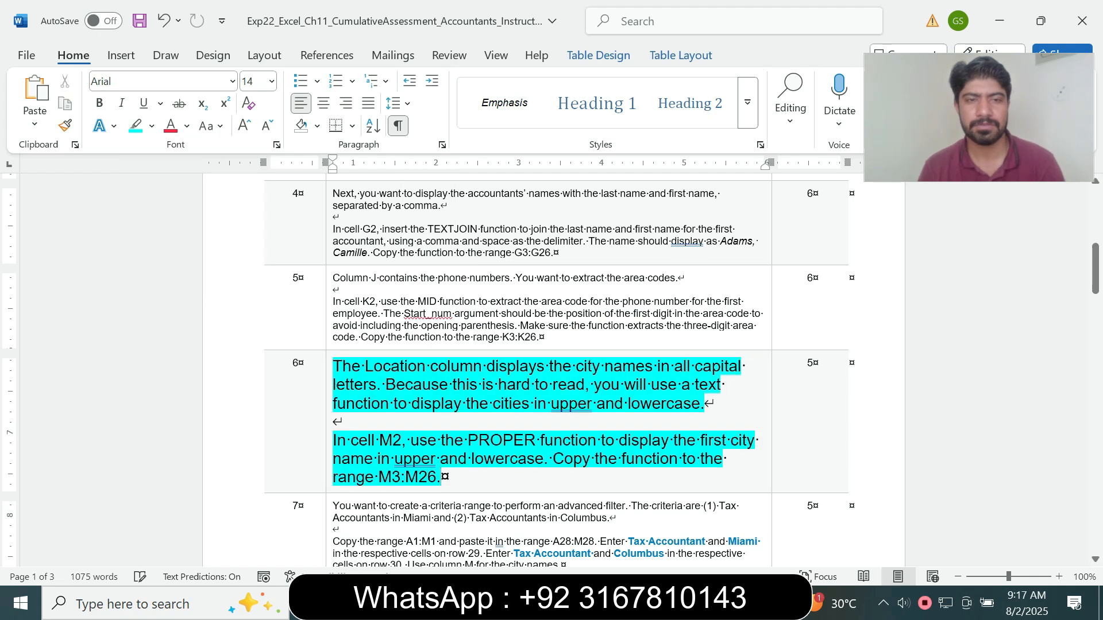
{"action": "scroll", "coordinate": [441, 402], "scroll_direction": "down", "scroll_amount": 2}
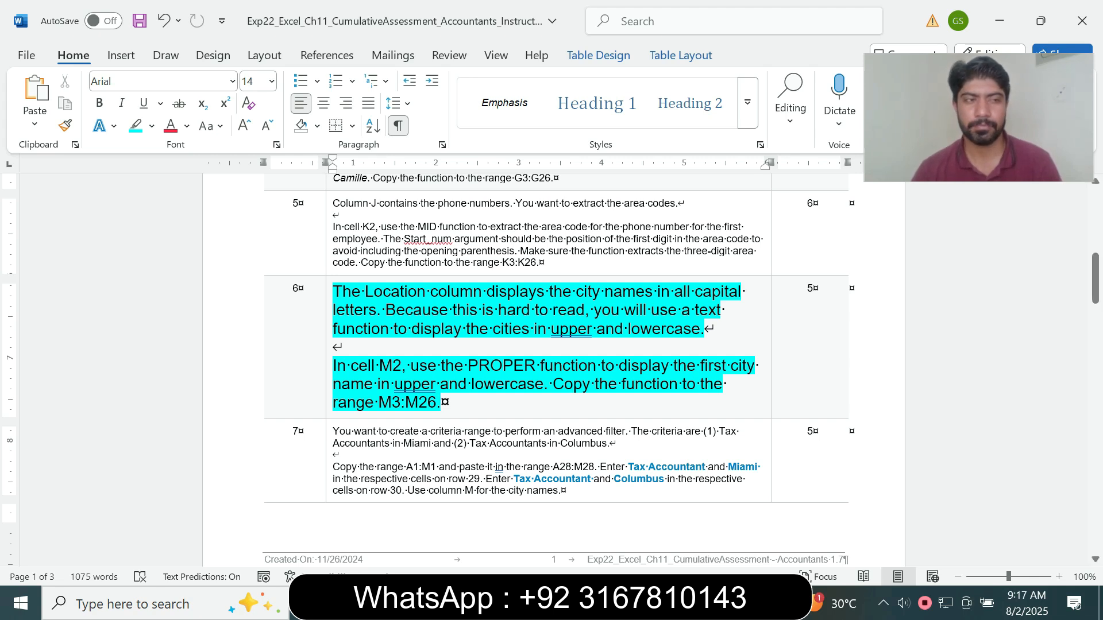
Switch to the Excel workbook and enter =PROPER(L2) in cell M2 of the Data sheet to show the city name in proper case
{"action": "left_click_drag", "start_coordinate": [376, 367], "coordinate": [339, 347]}
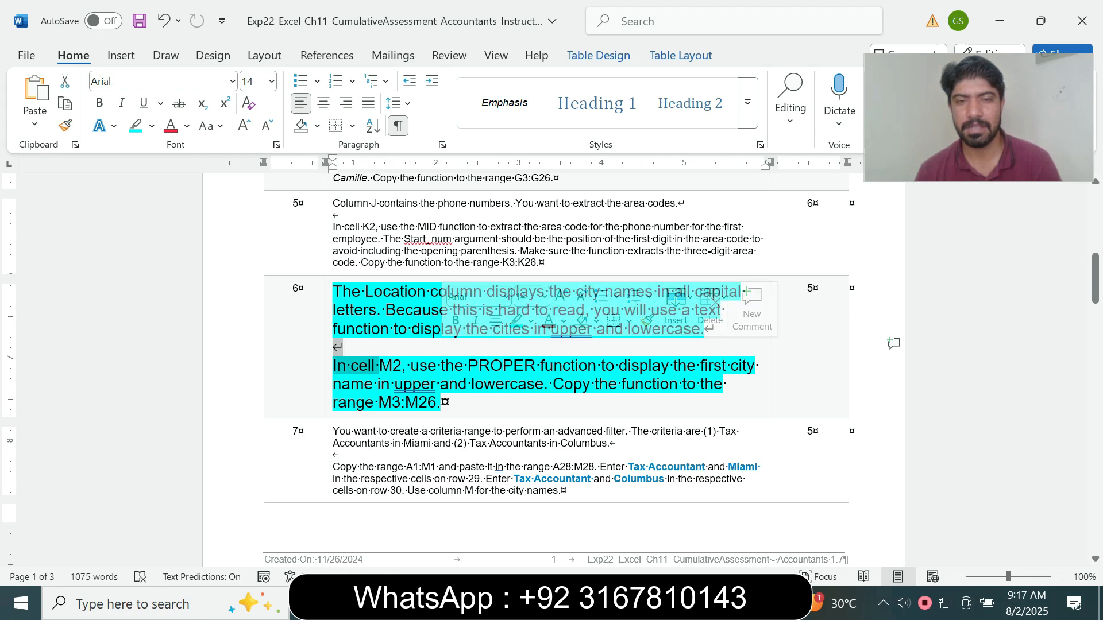
{"action": "key", "text": "alt+Tab"}
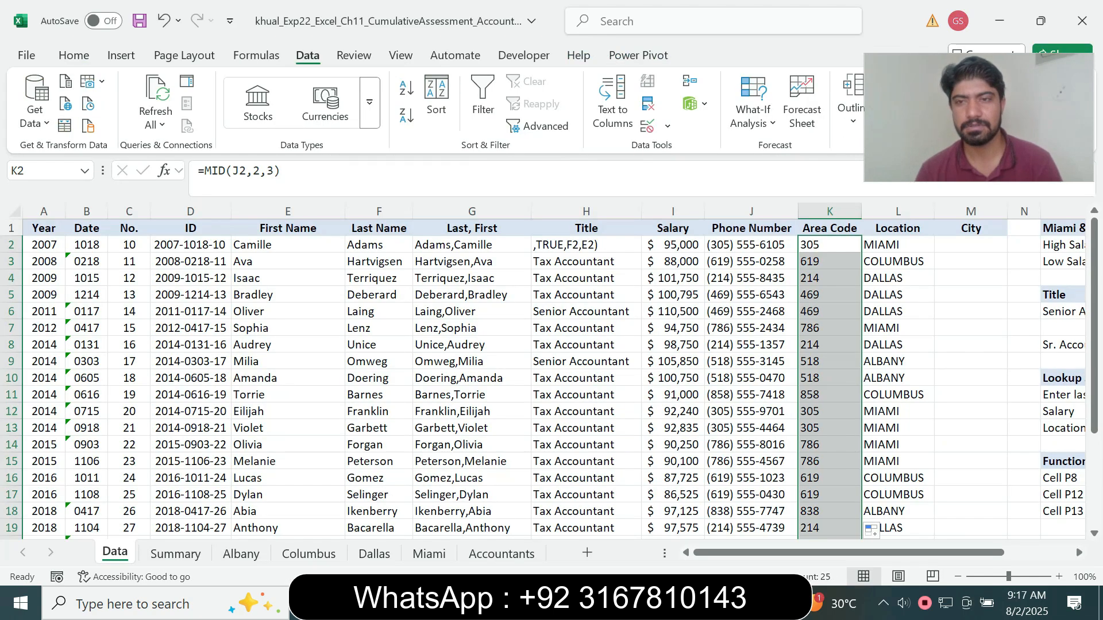
{"action": "left_click", "coordinate": [971, 244]}
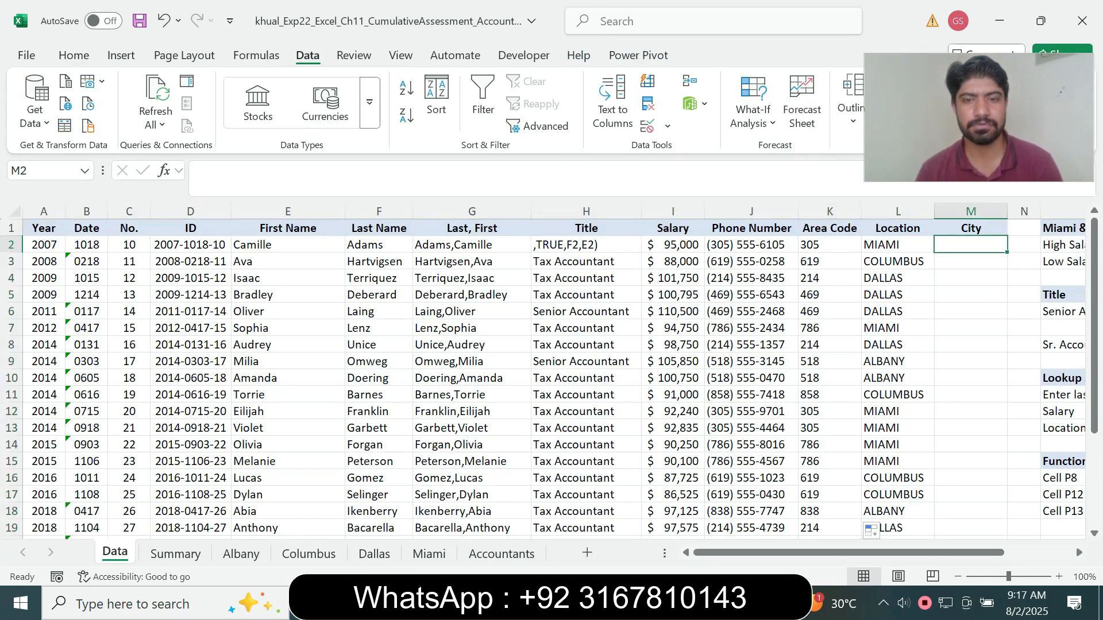
{"action": "key", "text": "alt+Tab"}
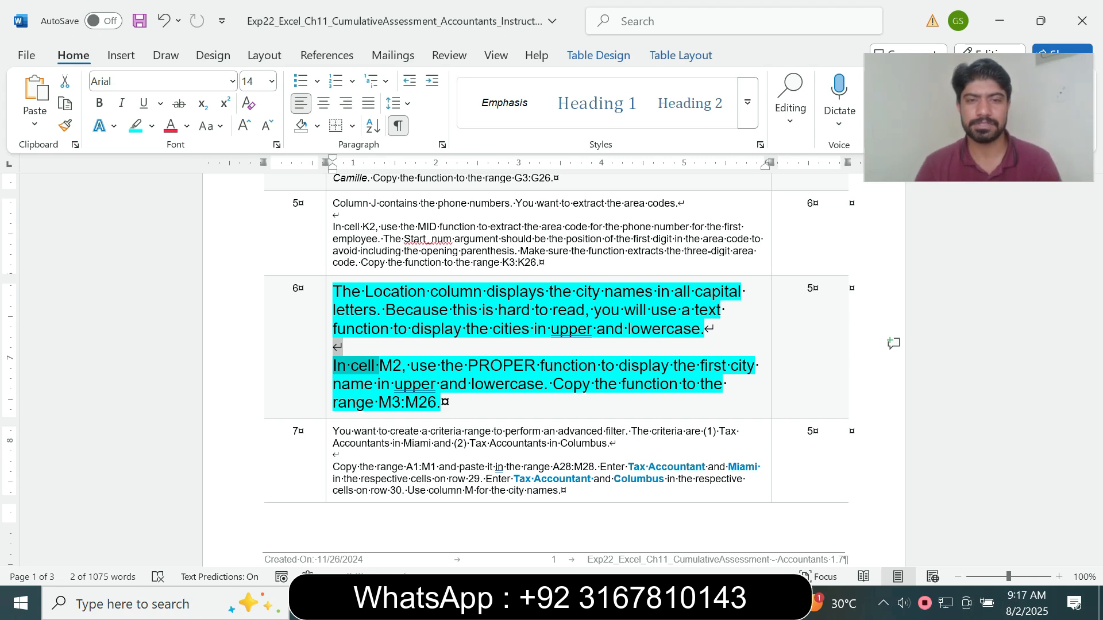
{"action": "key", "text": "alt+Tab"}
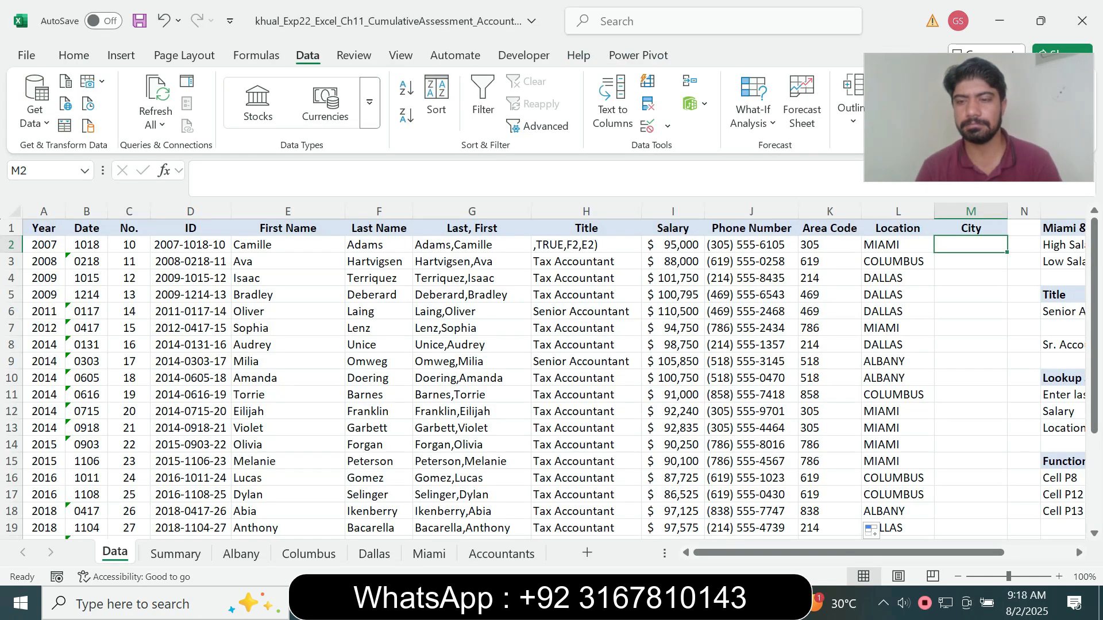
{"action": "type", "text": "="}
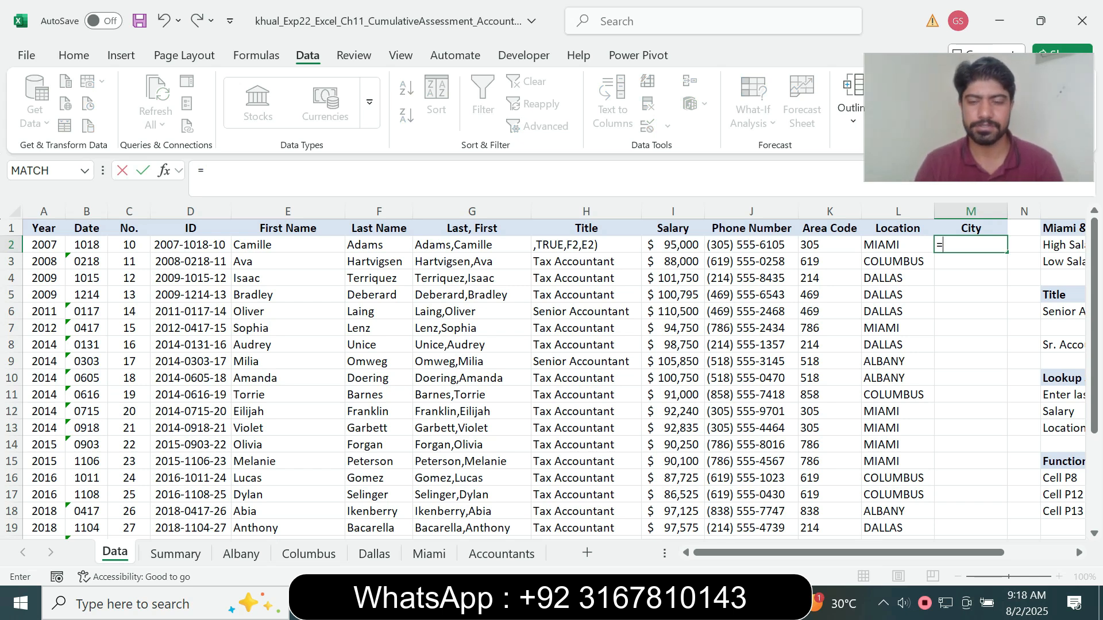
{"action": "type", "text": "prop"}
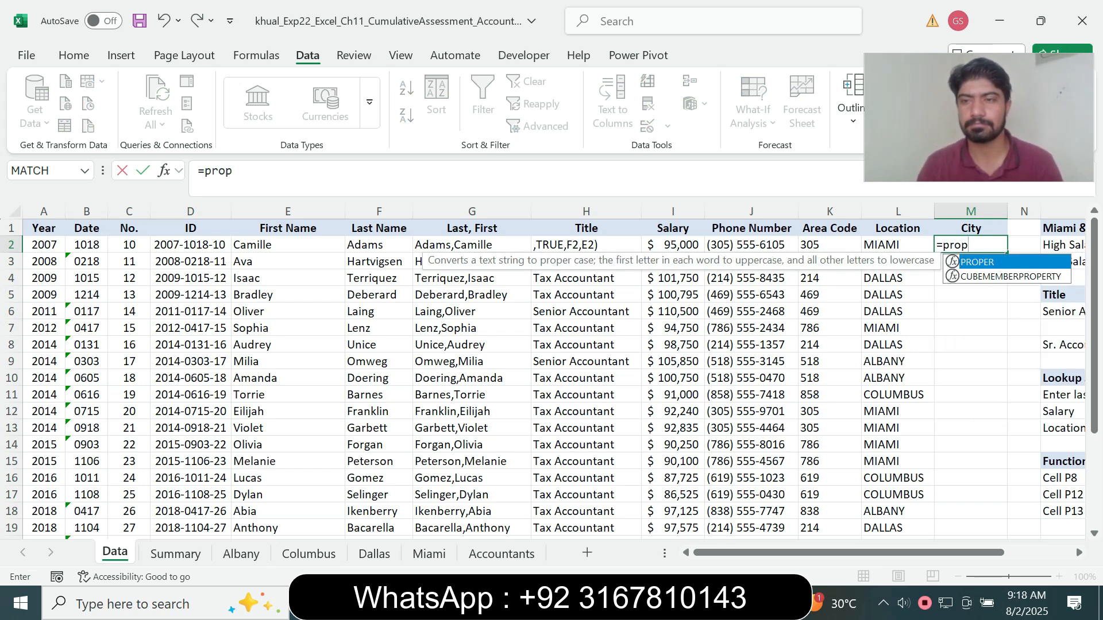
{"action": "key", "text": "Tab"}
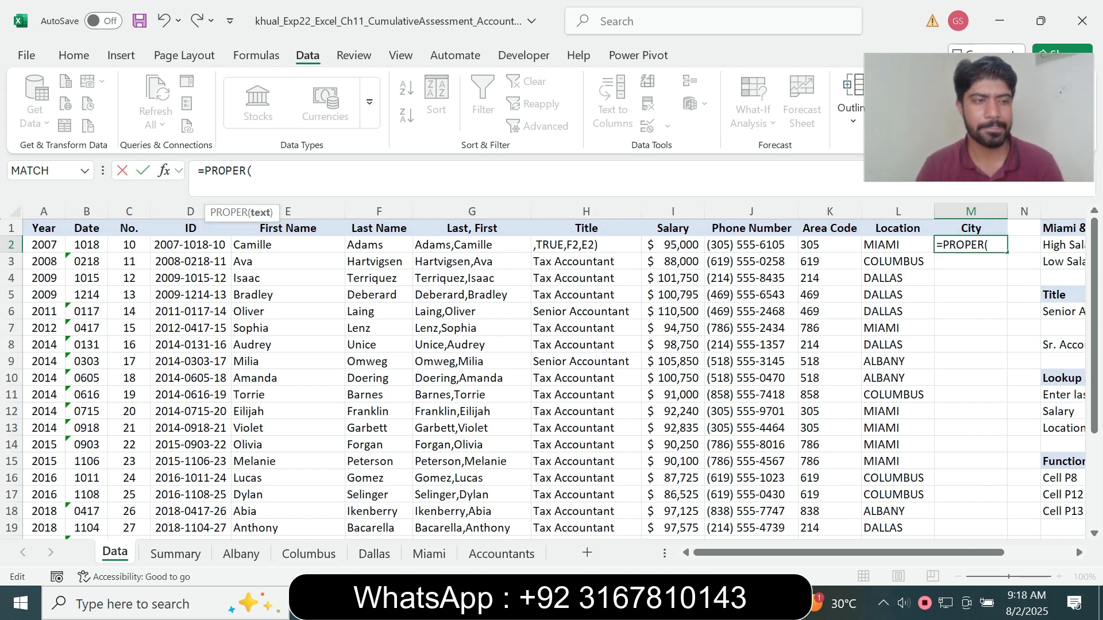
{"action": "left_click", "coordinate": [897, 244]}
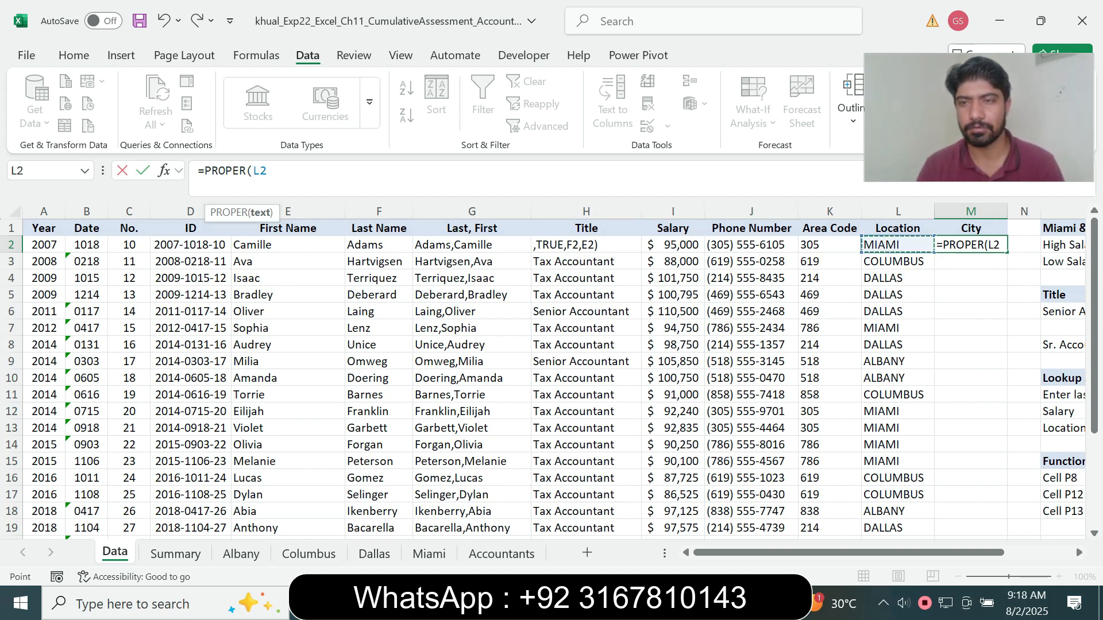
{"action": "type", "text": ")"}
{"action": "key", "text": "Return"}
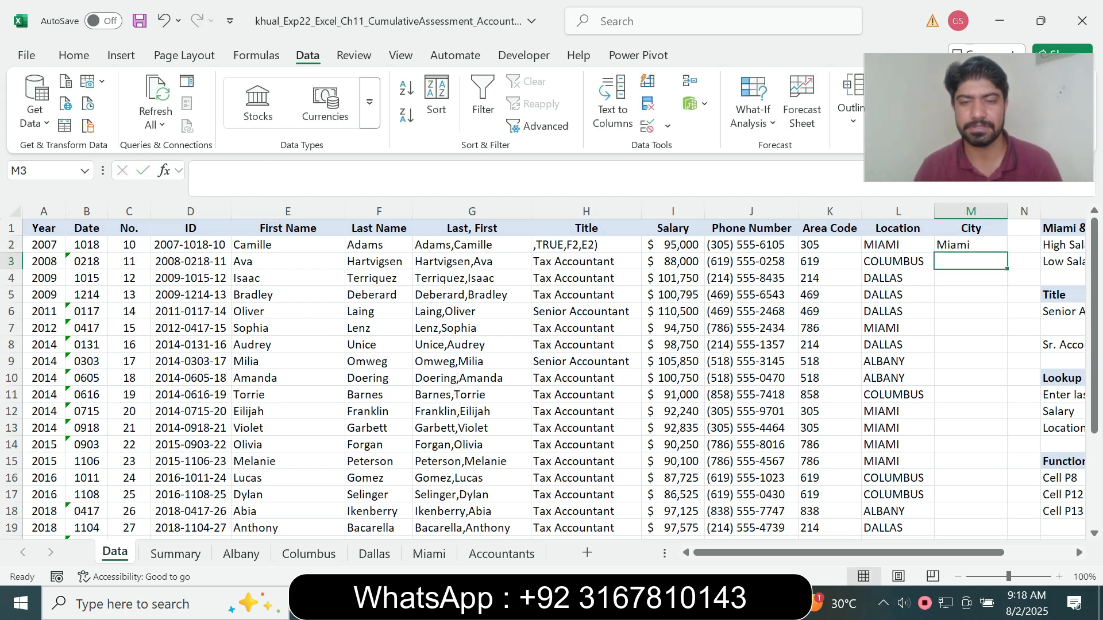
Check the copy range in the Word instructions and copy the M2 formula in Excel down to M3:M26
{"action": "key", "text": "alt+Tab"}
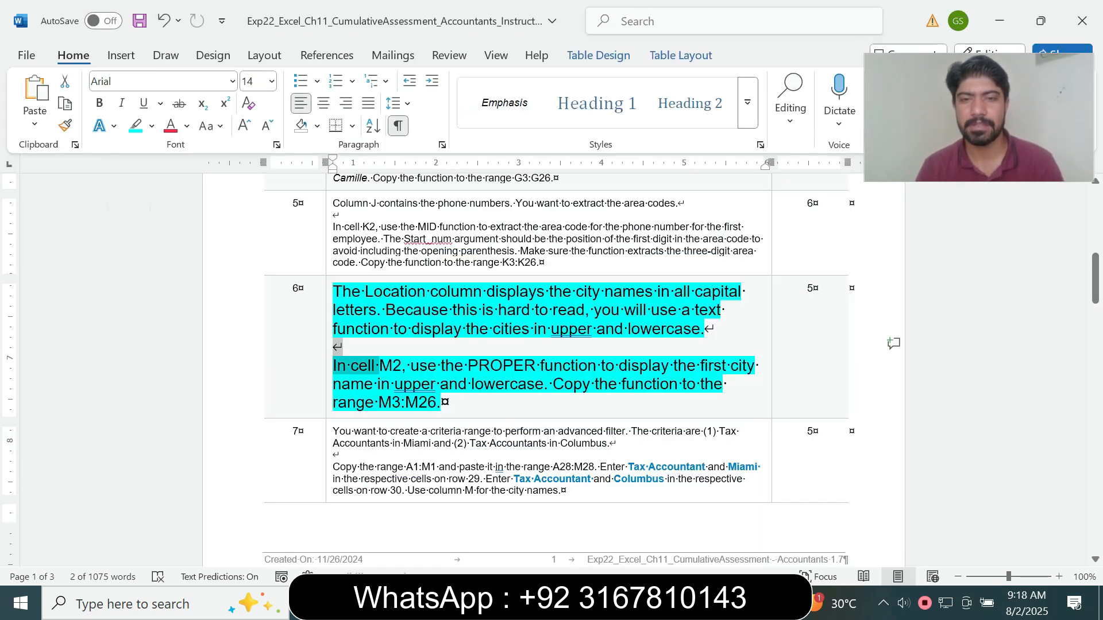
{"action": "left_click_drag", "start_coordinate": [554, 385], "coordinate": [591, 385]}
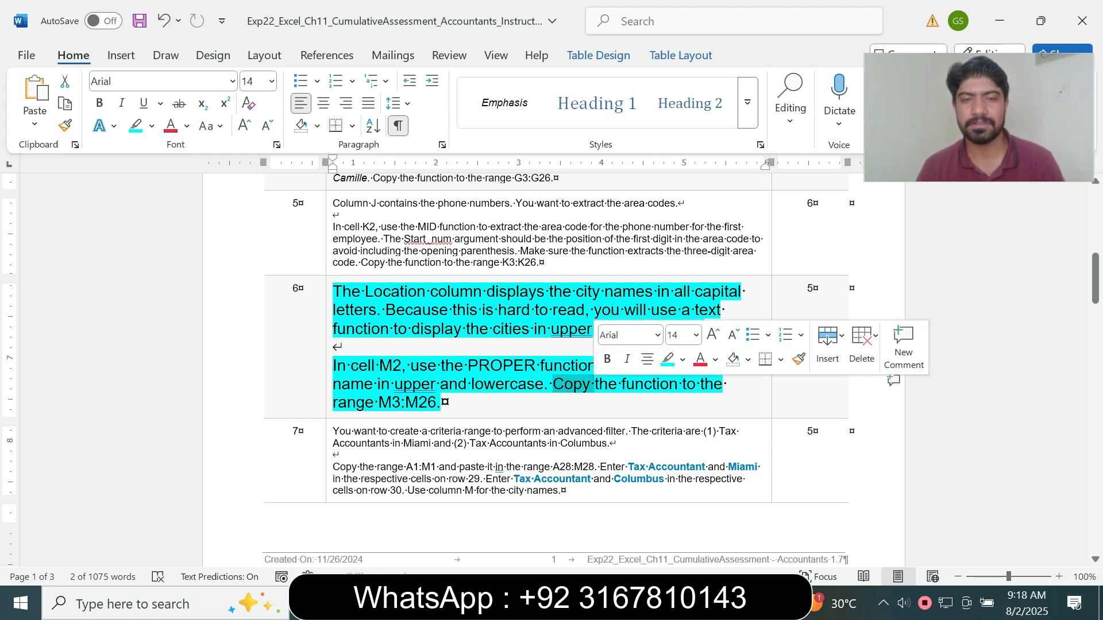
{"action": "key", "text": "alt+Tab"}
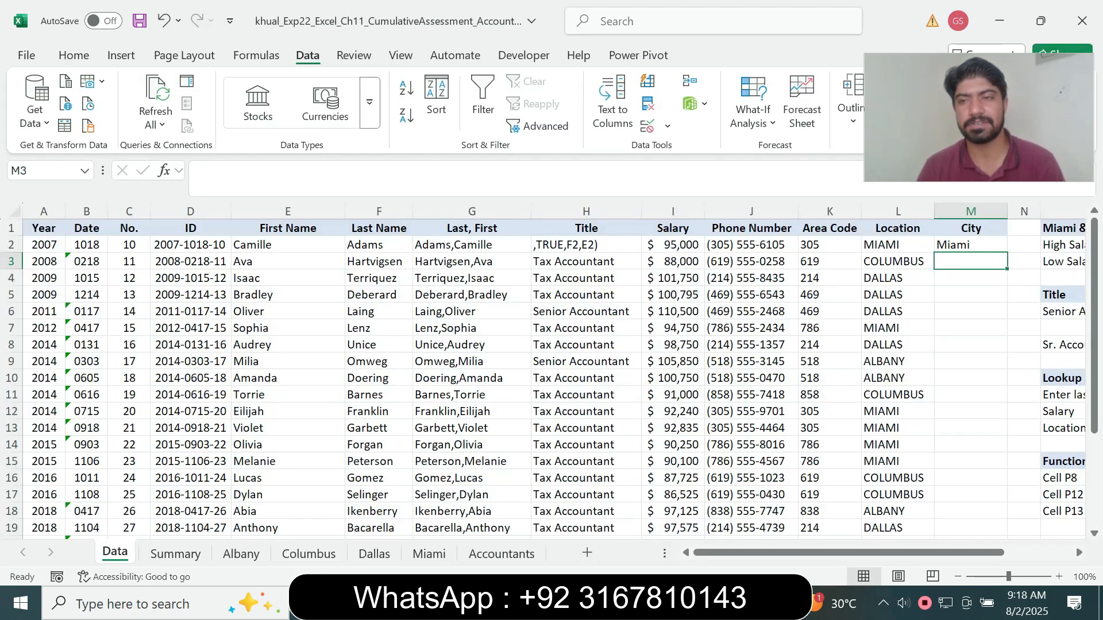
{"action": "left_click", "coordinate": [971, 245]}
{"action": "left_click_drag", "start_coordinate": [1006, 252], "coordinate": [1002, 514]}
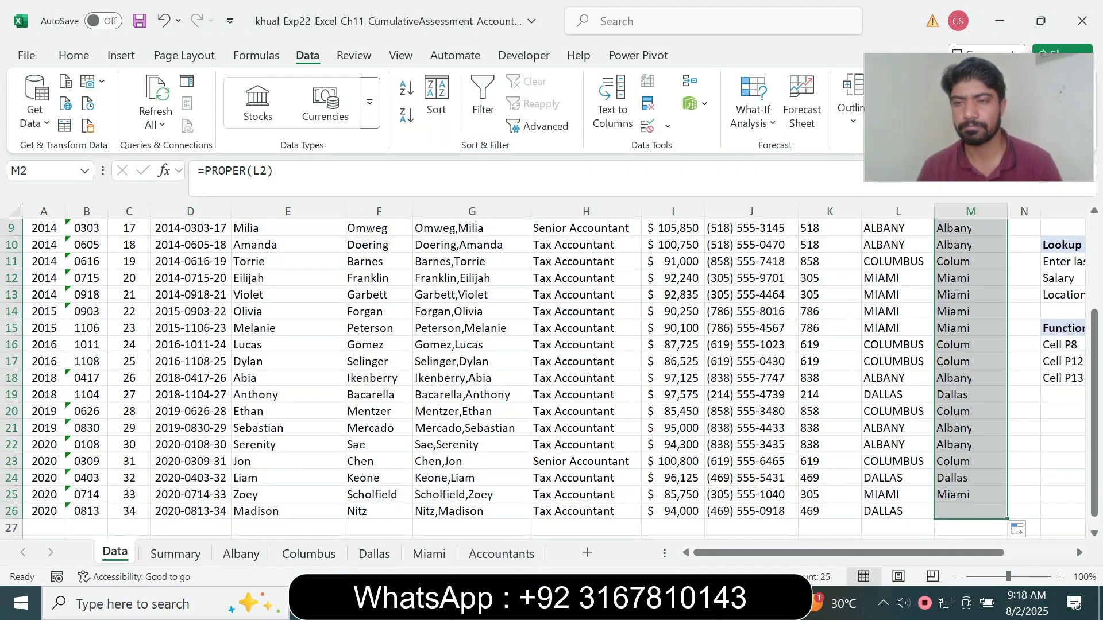
{"action": "left_click_drag", "start_coordinate": [1095, 436], "coordinate": [1094, 336]}
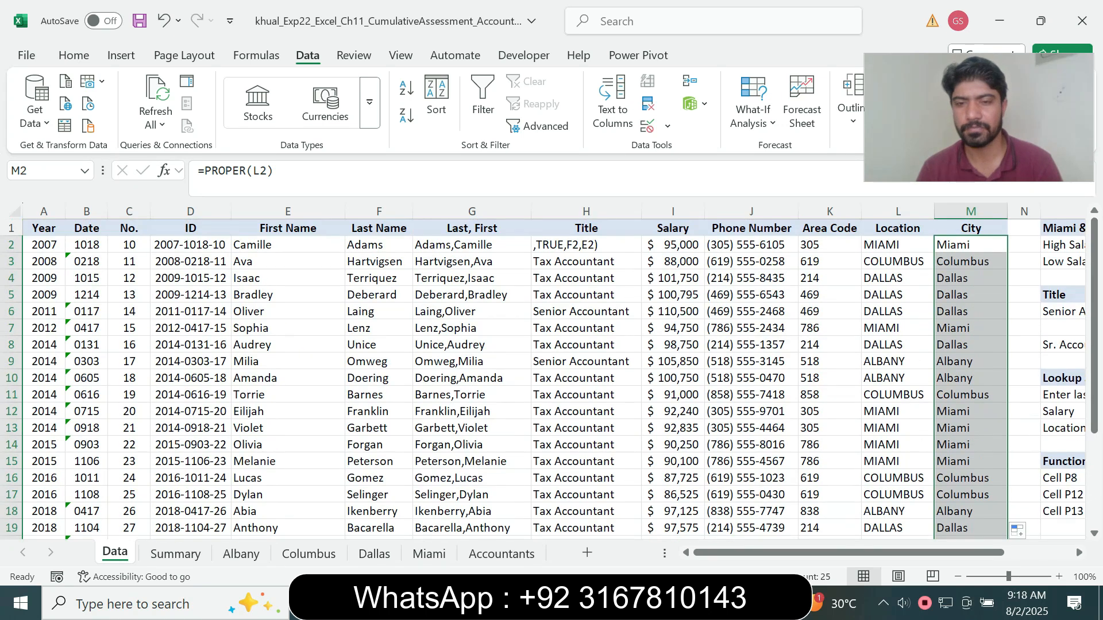
Switch to the Word instructions and restore the step 6 text to 9 pt without highlighting
{"action": "key", "text": "alt+Tab"}
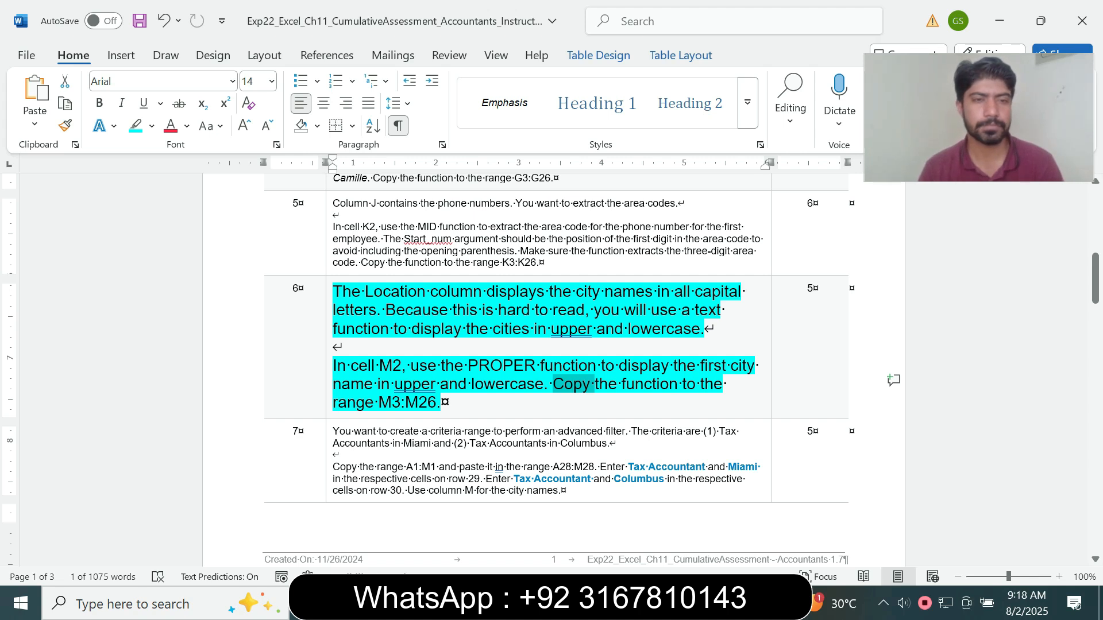
{"action": "triple_click", "coordinate": [573, 385]}
{"action": "left_click", "coordinate": [430, 335]}
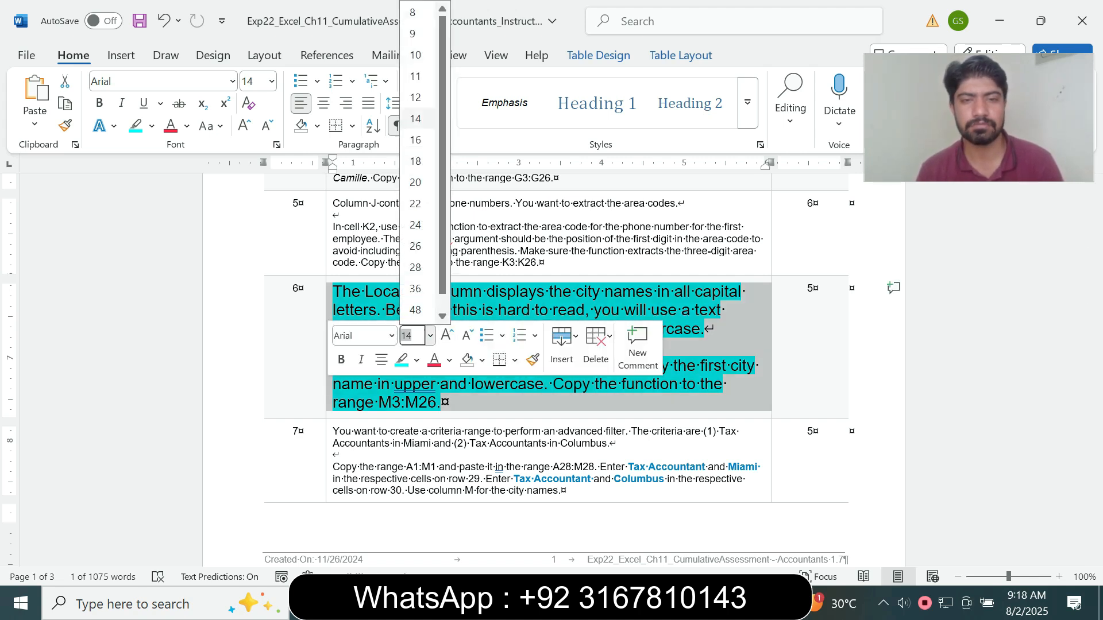
{"action": "left_click", "coordinate": [413, 33]}
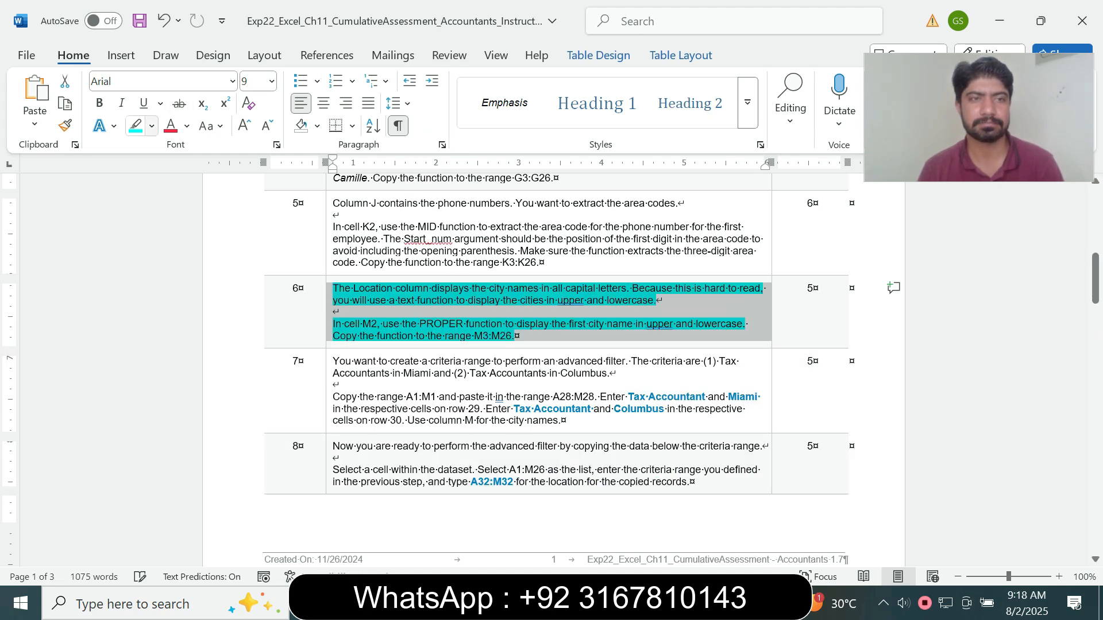
{"action": "left_click", "coordinate": [151, 126]}
{"action": "left_click", "coordinate": [178, 266]}
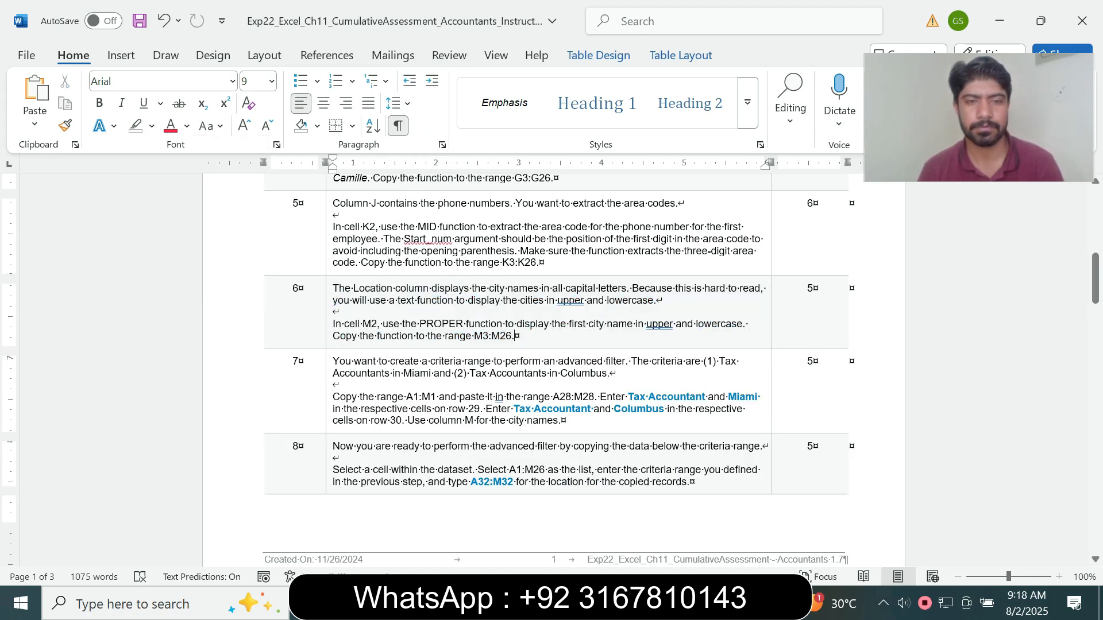
Enlarge the step 7 instruction text about the criteria range to 16 pt and highlight it in turquoise
{"action": "triple_click", "coordinate": [489, 397]}
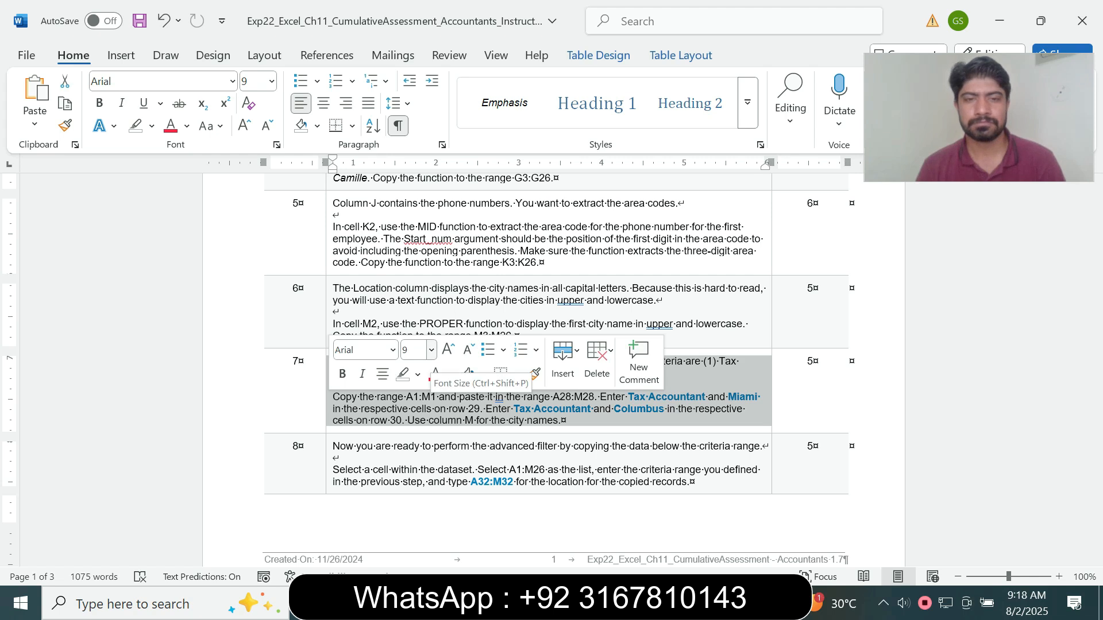
{"action": "left_click", "coordinate": [430, 350]}
{"action": "left_click", "coordinate": [417, 140]}
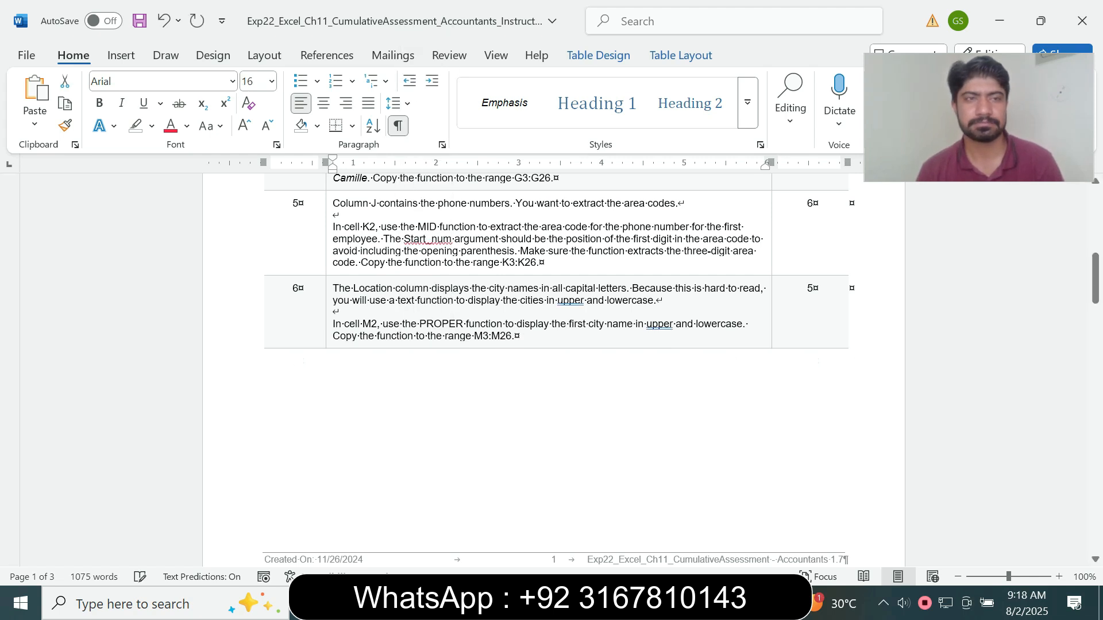
{"action": "left_click", "coordinate": [151, 125]}
{"action": "left_click", "coordinate": [192, 185]}
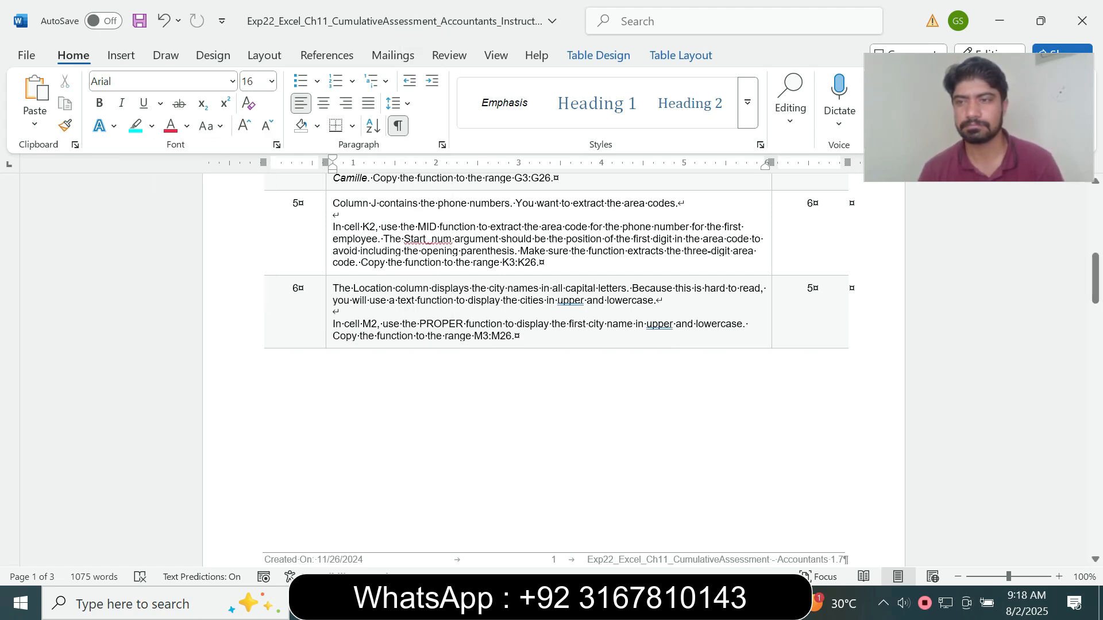
{"action": "scroll", "coordinate": [554, 367], "scroll_direction": "down", "scroll_amount": 10}
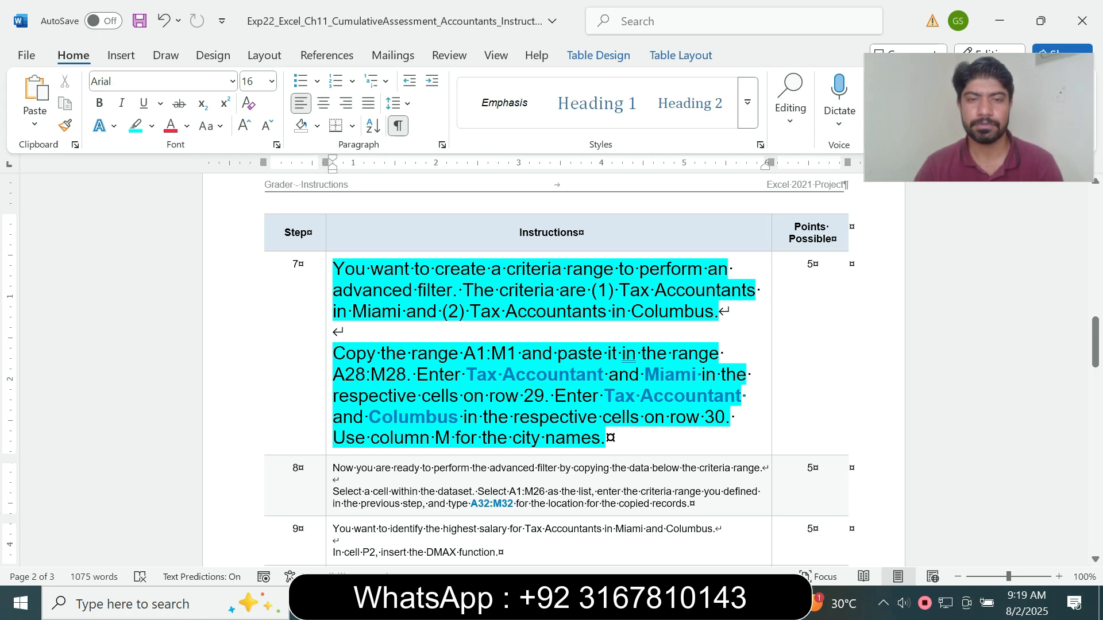
Take the range reference A1:M1 from the Word instructions, select that range on the Excel Data sheet and copy it
{"action": "left_click_drag", "start_coordinate": [464, 353], "coordinate": [522, 353]}
{"action": "key", "text": "ctrl+c"}
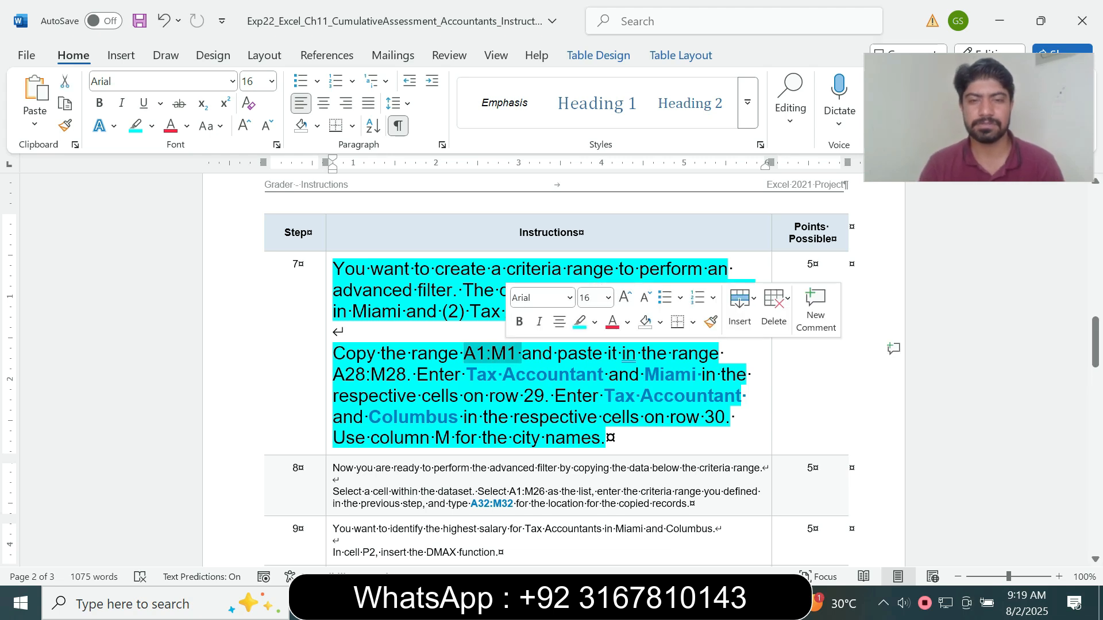
{"action": "left_click", "coordinate": [614, 603]}
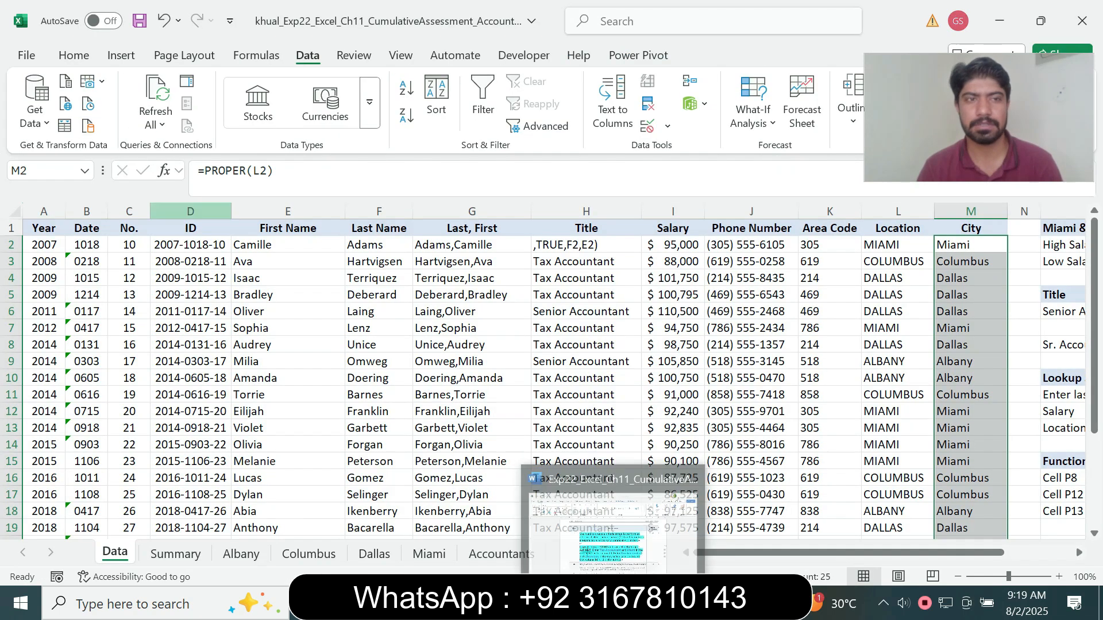
{"action": "left_click", "coordinate": [35, 170]}
{"action": "key", "text": "ctrl+v"}
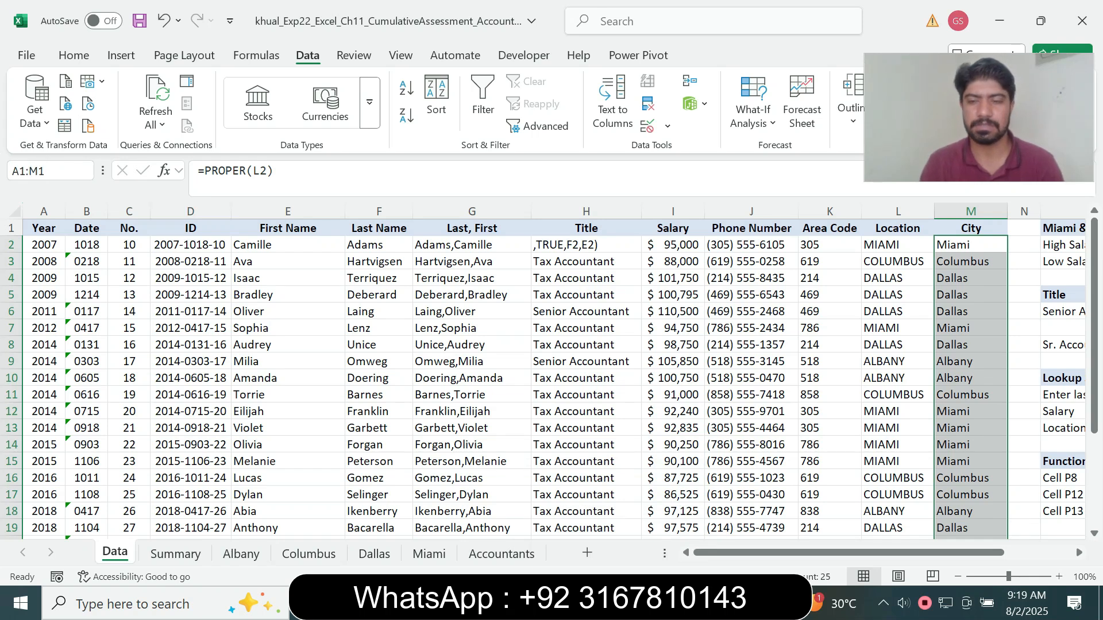
{"action": "key", "text": "Return"}
{"action": "left_click", "coordinate": [73, 56]}
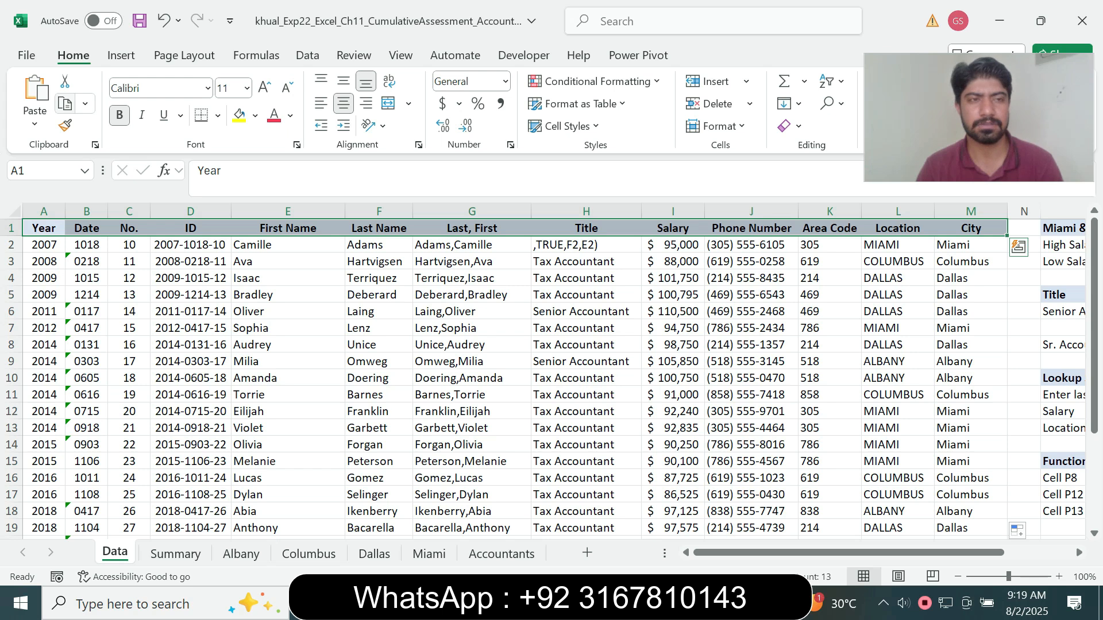
{"action": "left_click", "coordinate": [65, 104]}
Check the destination range in the Word instructions and paste the copied column headings in Excel starting at cell A28
{"action": "key", "text": "alt+Tab"}
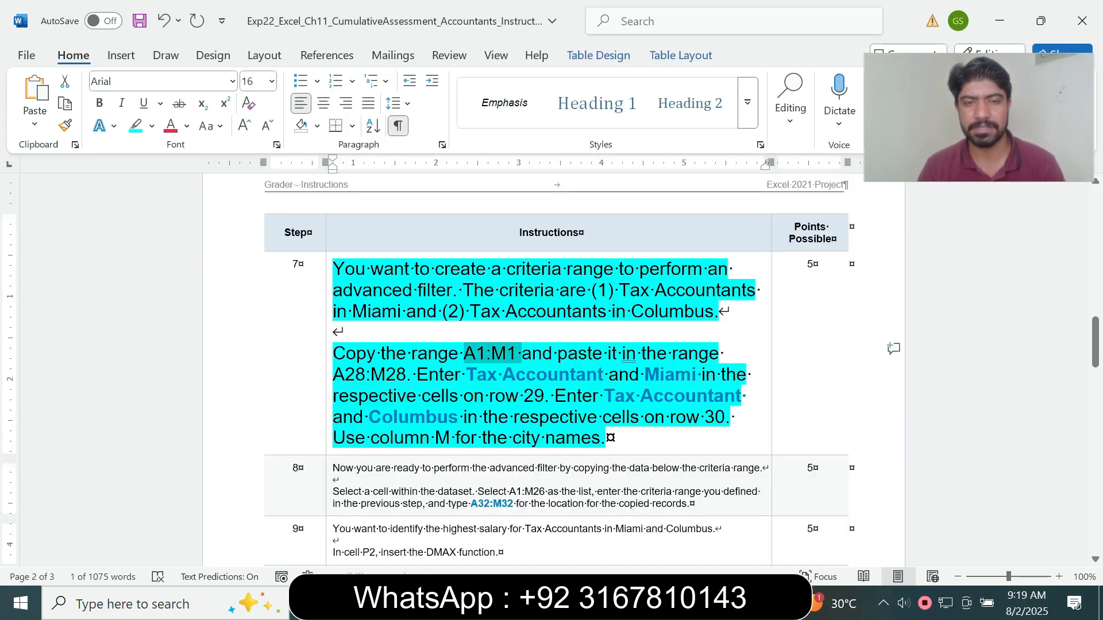
{"action": "left_click_drag", "start_coordinate": [345, 375], "coordinate": [365, 375]}
{"action": "key", "text": "alt+Tab"}
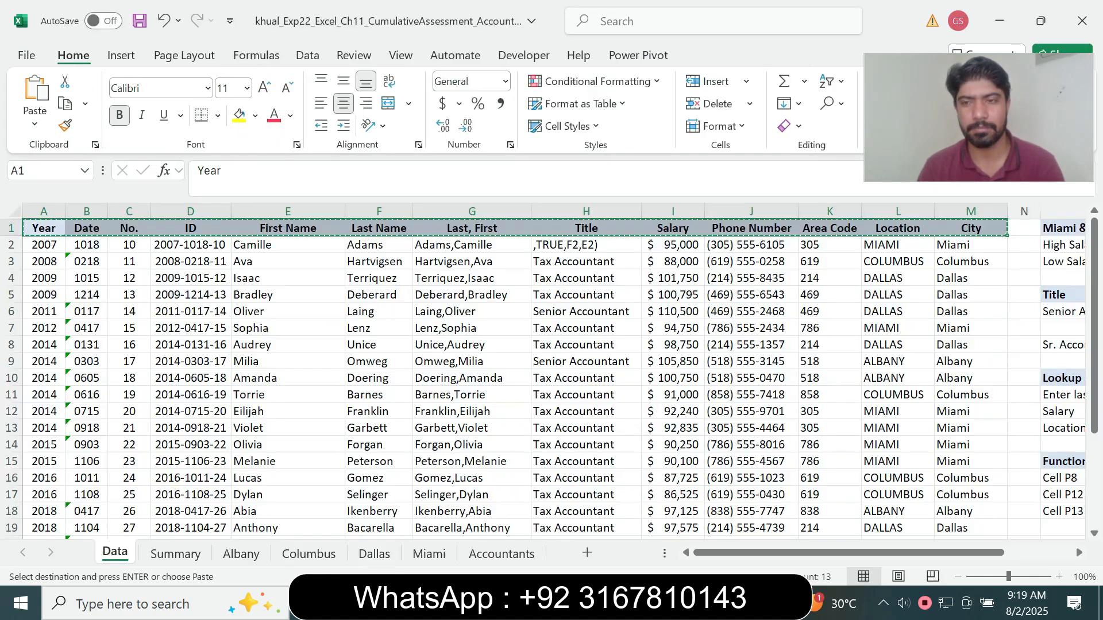
{"action": "left_click_drag", "start_coordinate": [1095, 233], "coordinate": [1094, 326]}
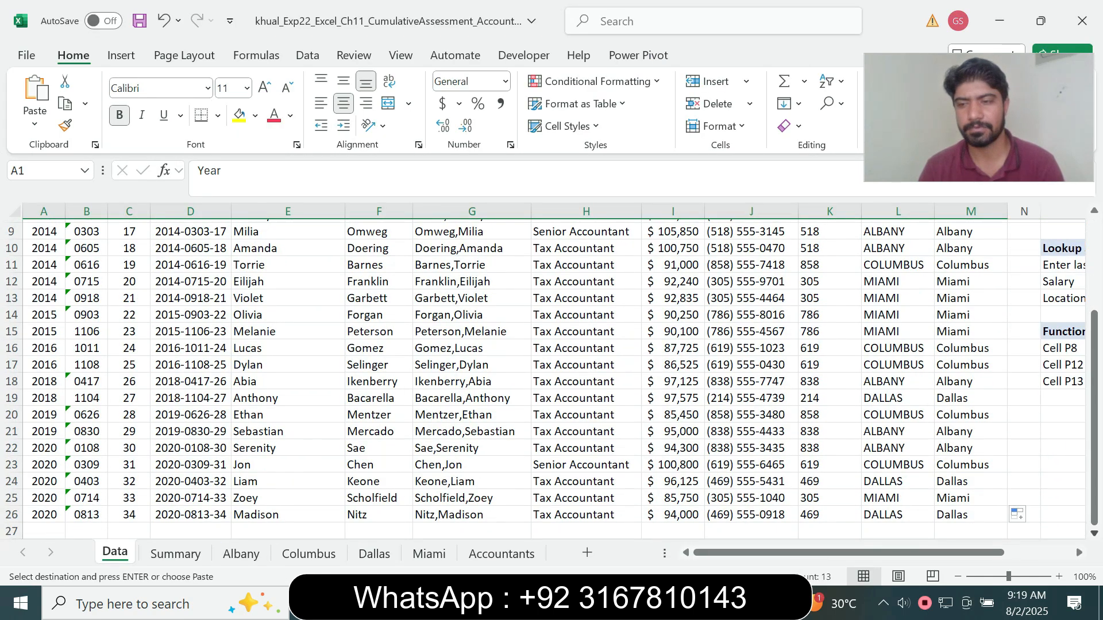
{"action": "scroll", "coordinate": [551, 373], "scroll_direction": "down", "scroll_amount": 1}
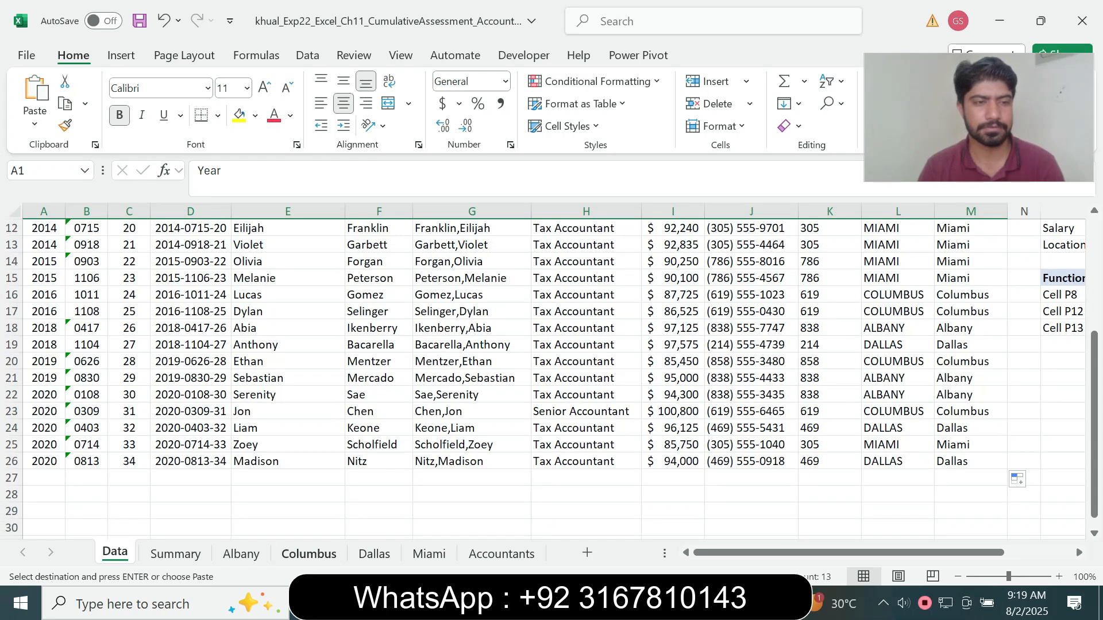
{"action": "left_click", "coordinate": [44, 494]}
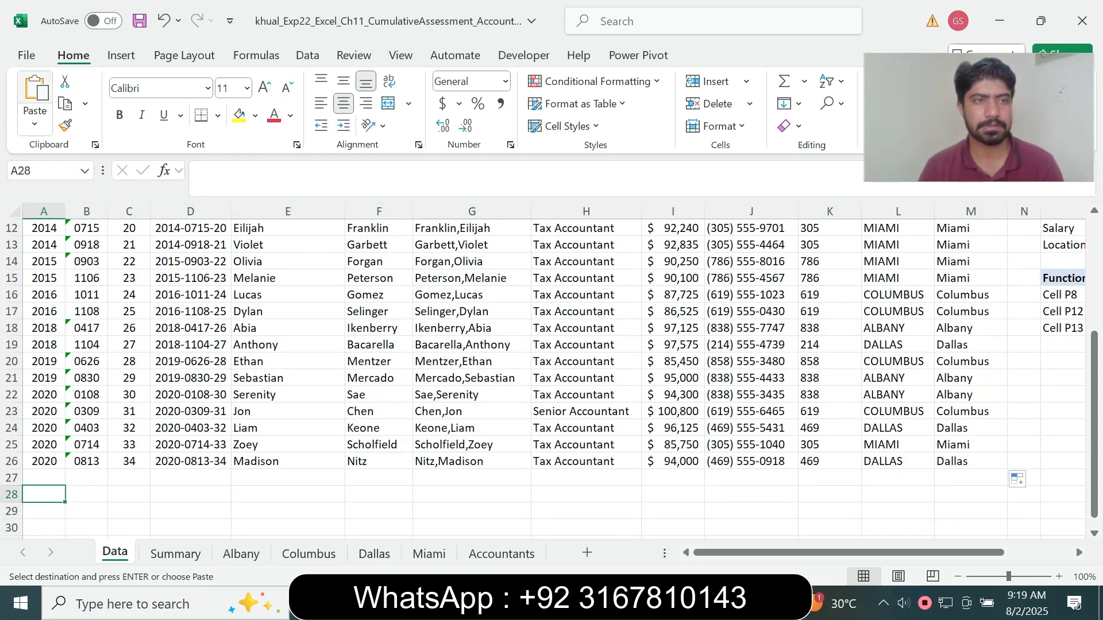
{"action": "left_click", "coordinate": [34, 95]}
Copy Tax Accountant from the step 7 Word instructions and paste it into cells H29 and H30 in Excel
{"action": "key", "text": "alt+Tab"}
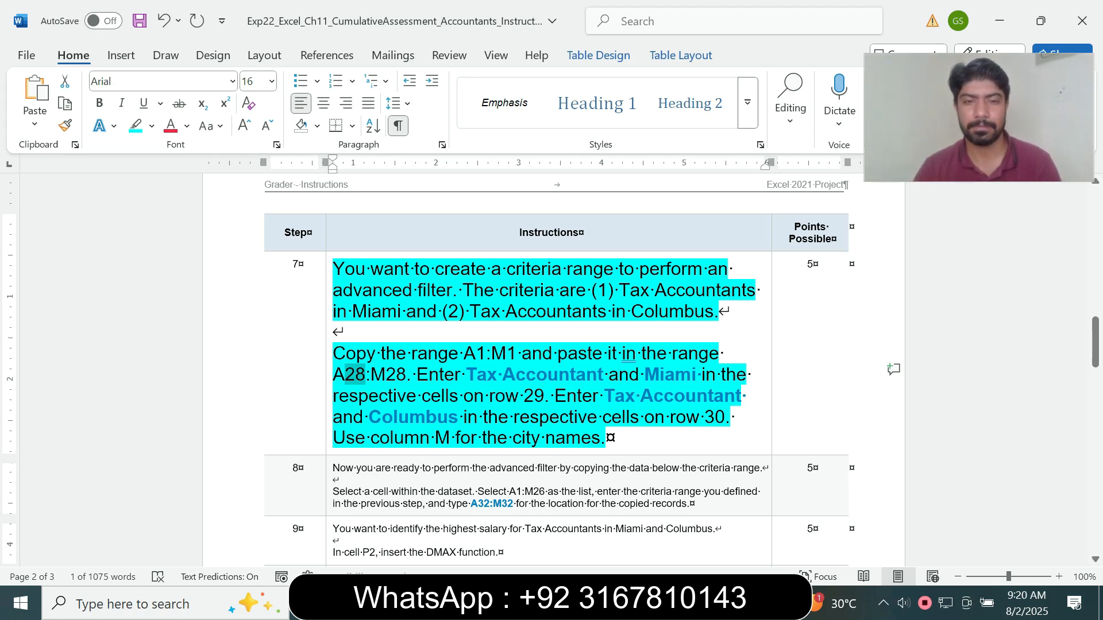
{"action": "left_click_drag", "start_coordinate": [467, 375], "coordinate": [603, 376]}
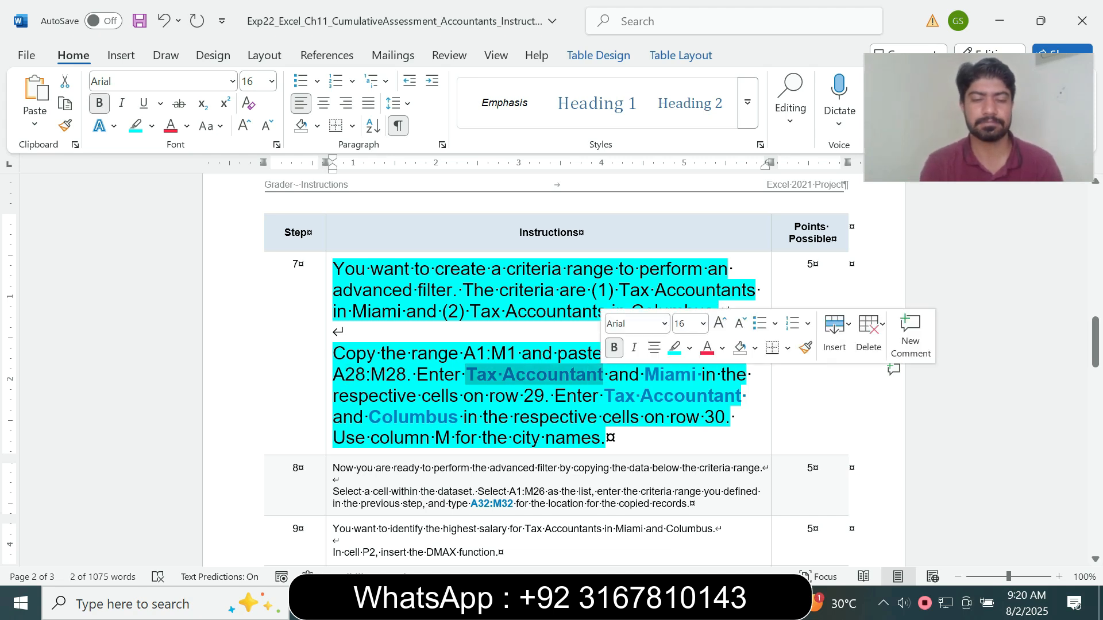
{"action": "key", "text": "ctrl+c"}
{"action": "key", "text": "alt+Tab"}
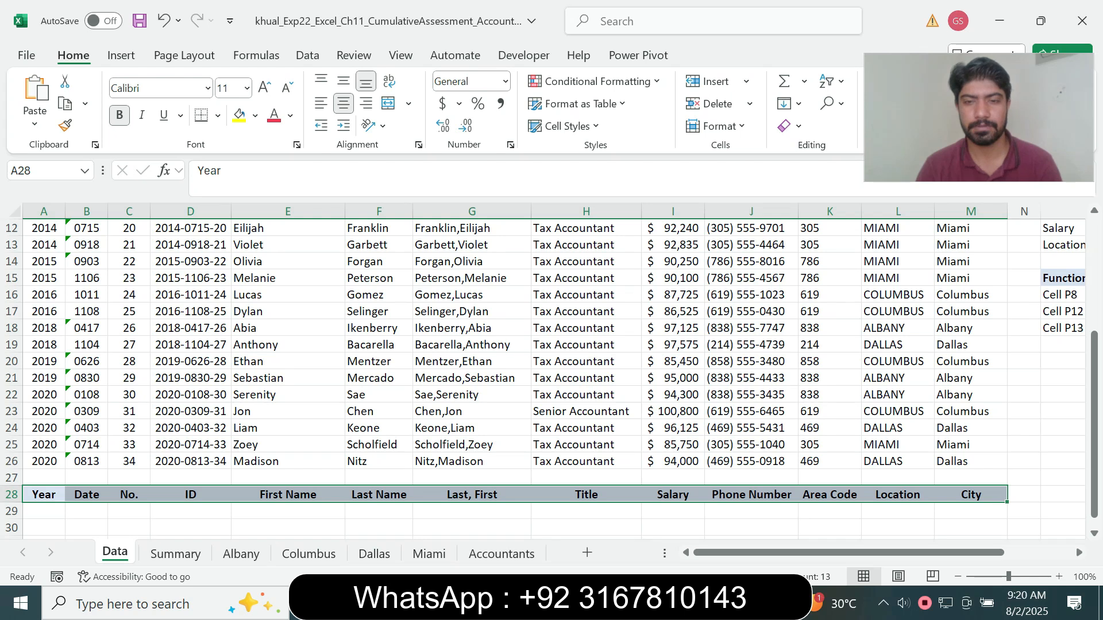
{"action": "left_click", "coordinate": [586, 511]}
{"action": "key", "text": "F2"}
{"action": "key", "text": "ctrl+v"}
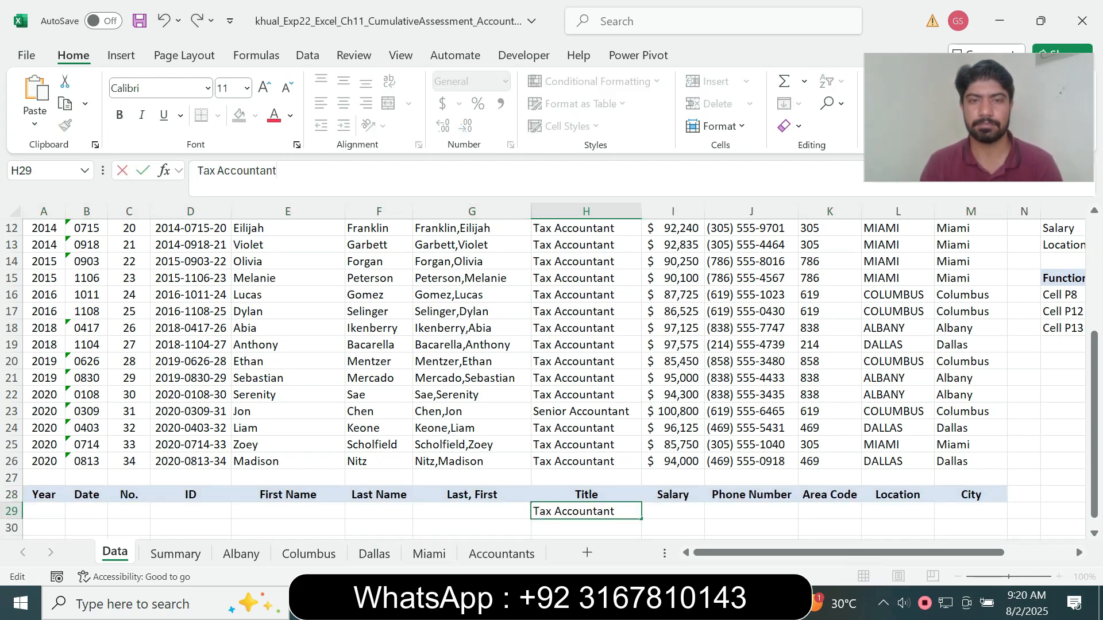
{"action": "key", "text": "Return"}
{"action": "key", "text": "F2"}
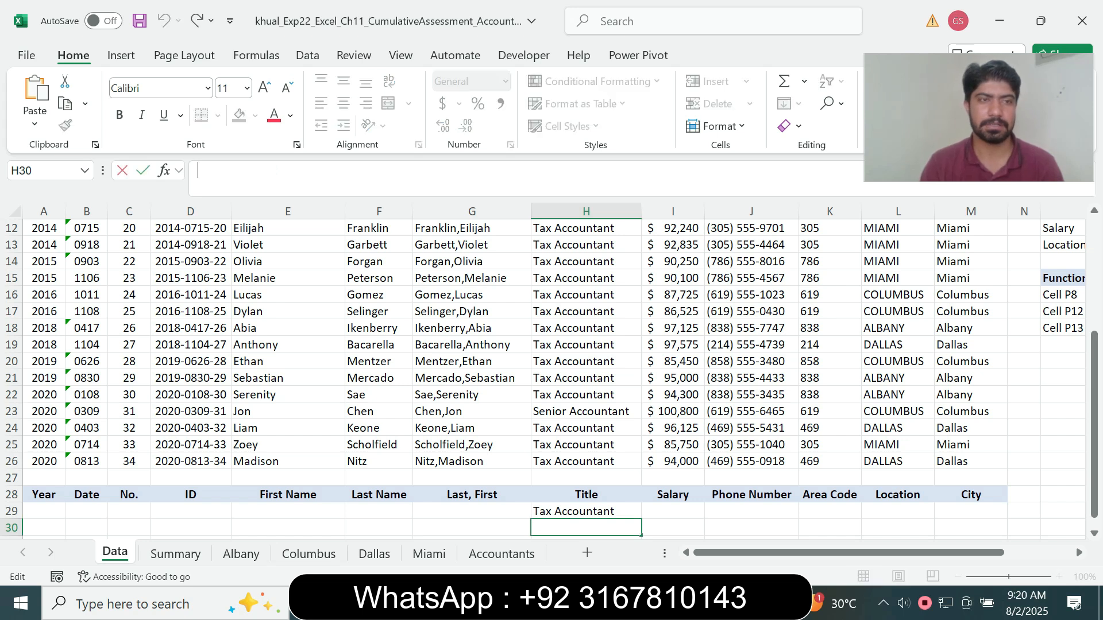
{"action": "key", "text": "ctrl+v"}
{"action": "key", "text": "Return"}
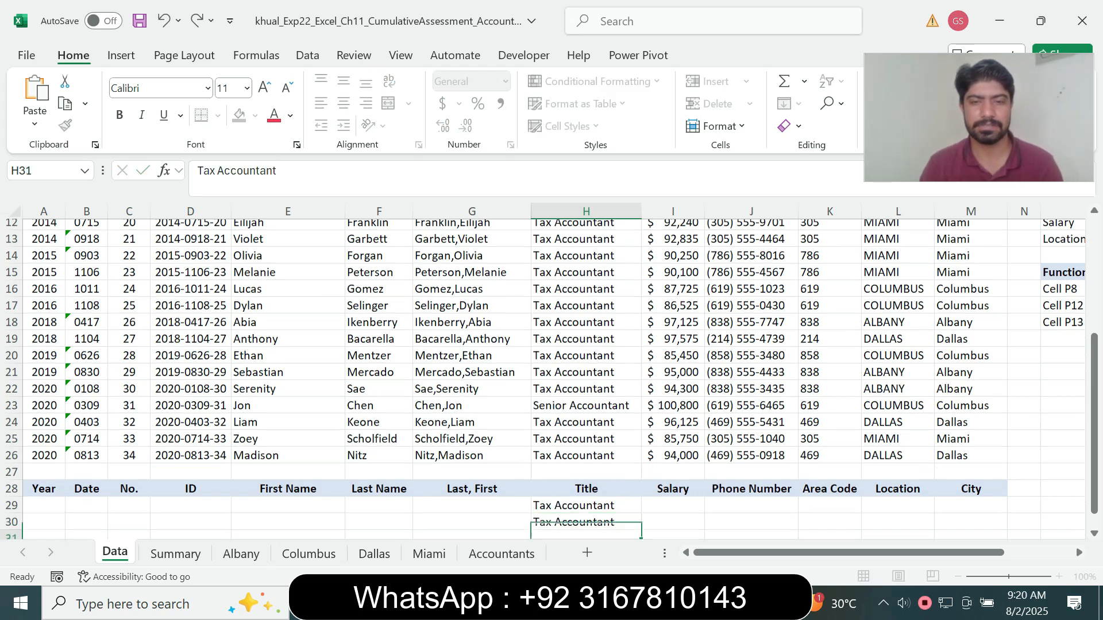
Copy Miami from the Word instructions and enter it in cell M29 of the Excel Data sheet
{"action": "key", "text": "alt+Tab"}
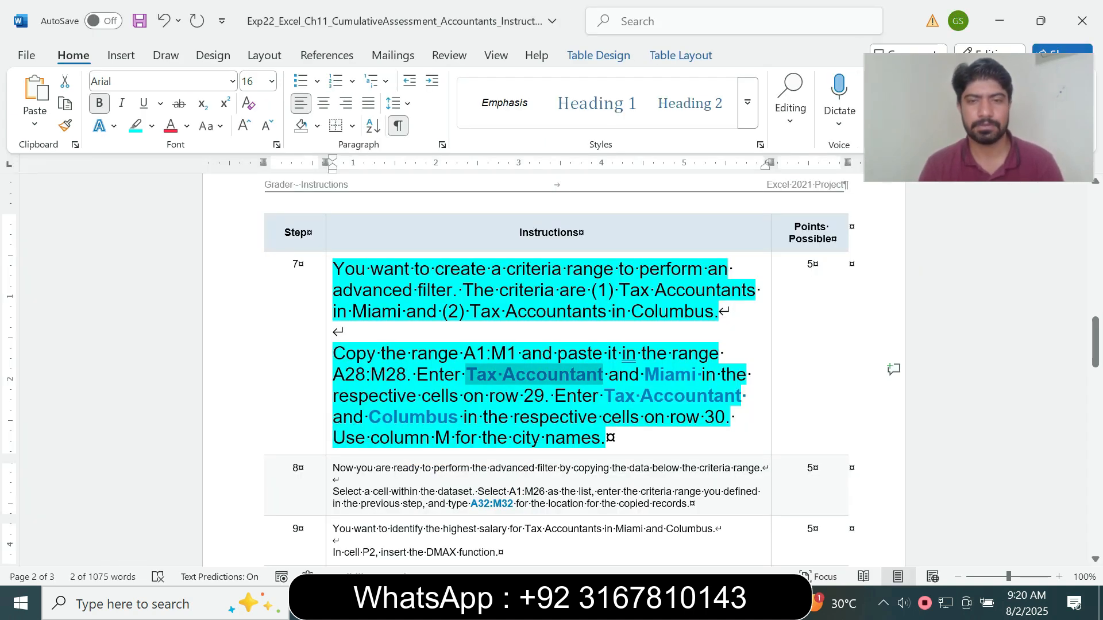
{"action": "left_click_drag", "start_coordinate": [644, 376], "coordinate": [696, 376]}
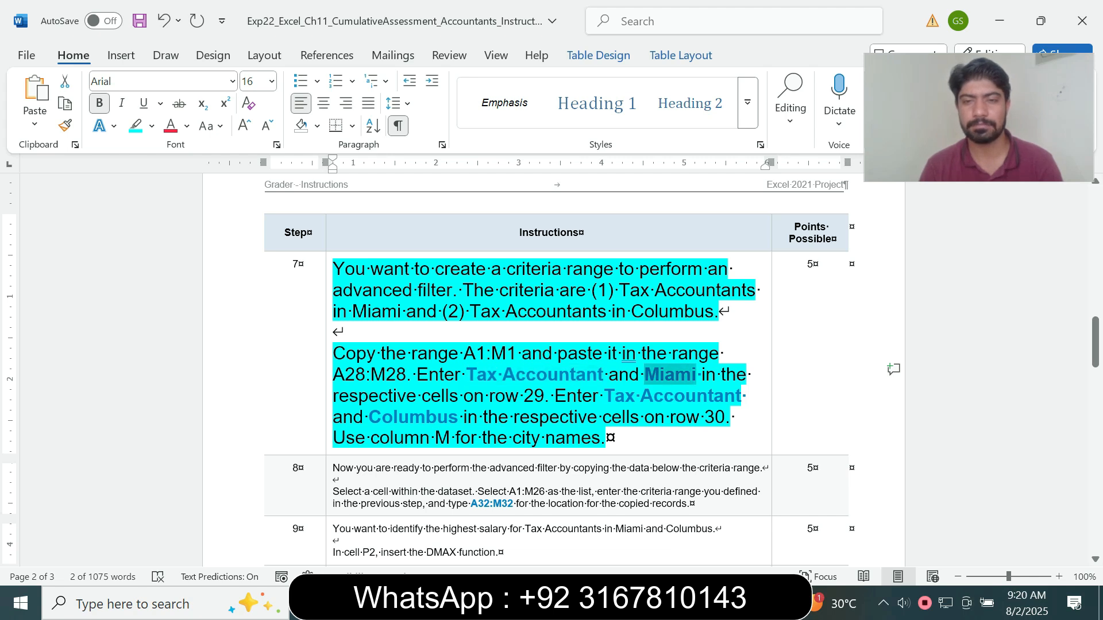
{"action": "key", "text": "ctrl+c"}
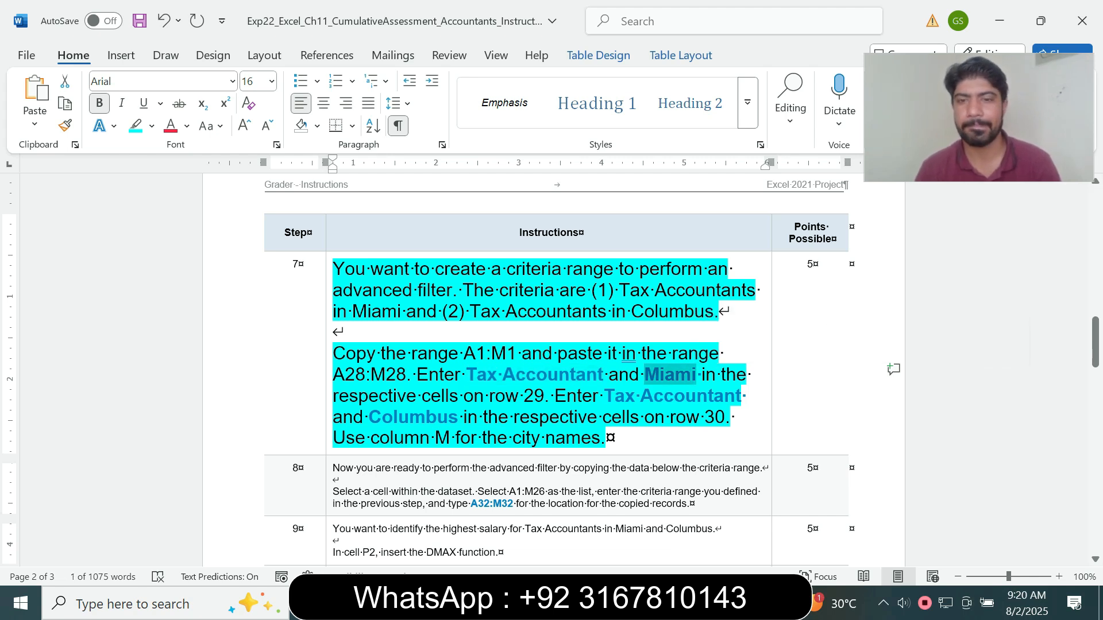
{"action": "key", "text": "alt+Tab"}
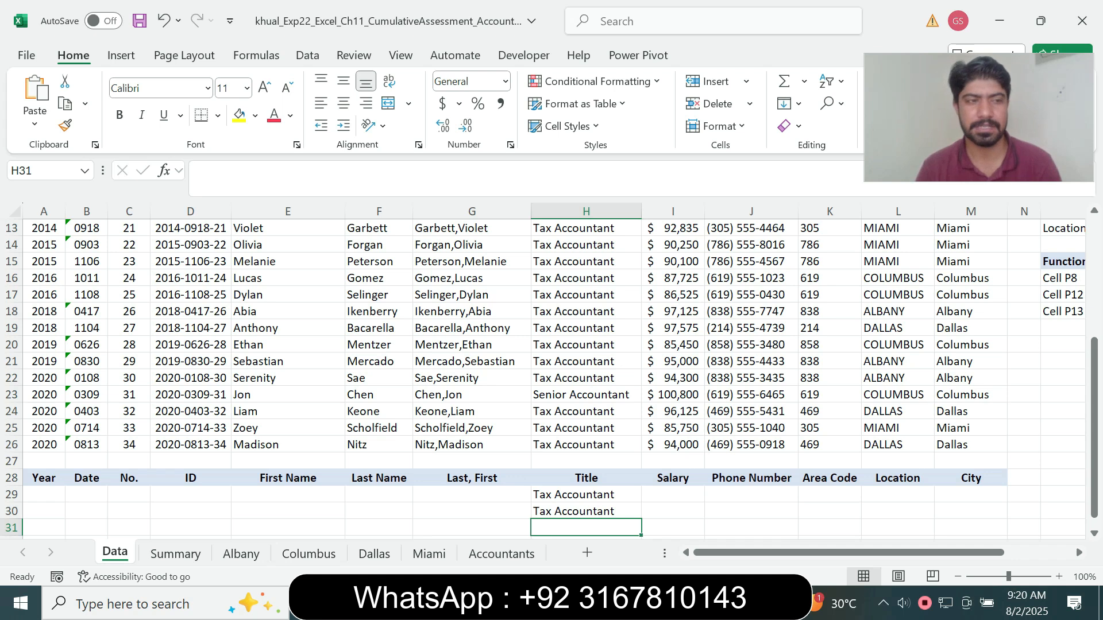
{"action": "left_click", "coordinate": [971, 495]}
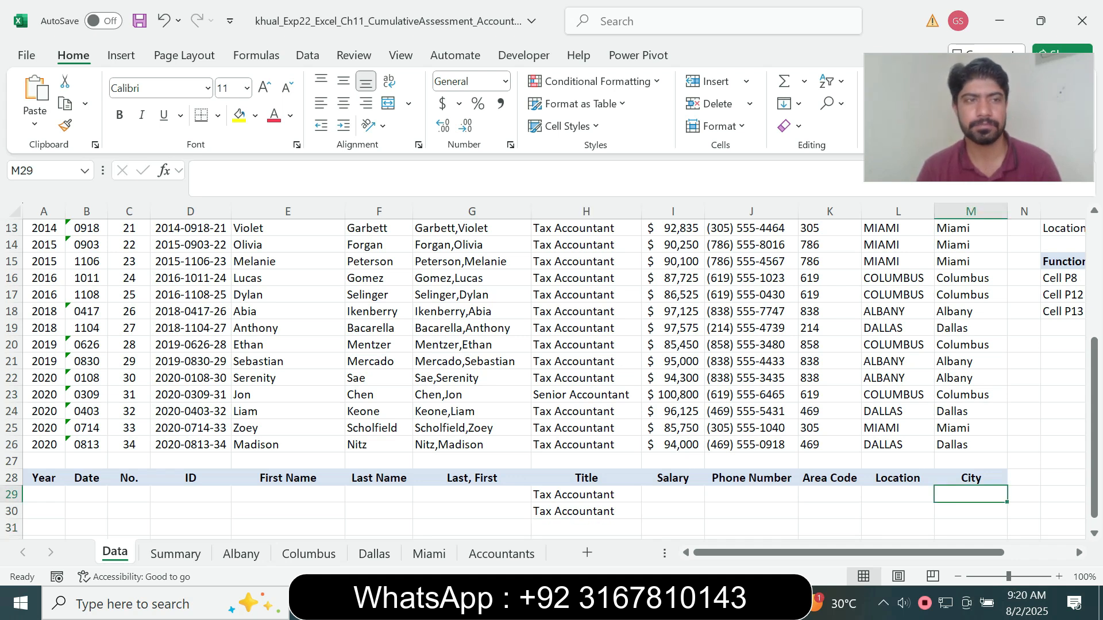
{"action": "key", "text": "F2"}
{"action": "type", "text": "Miami"}
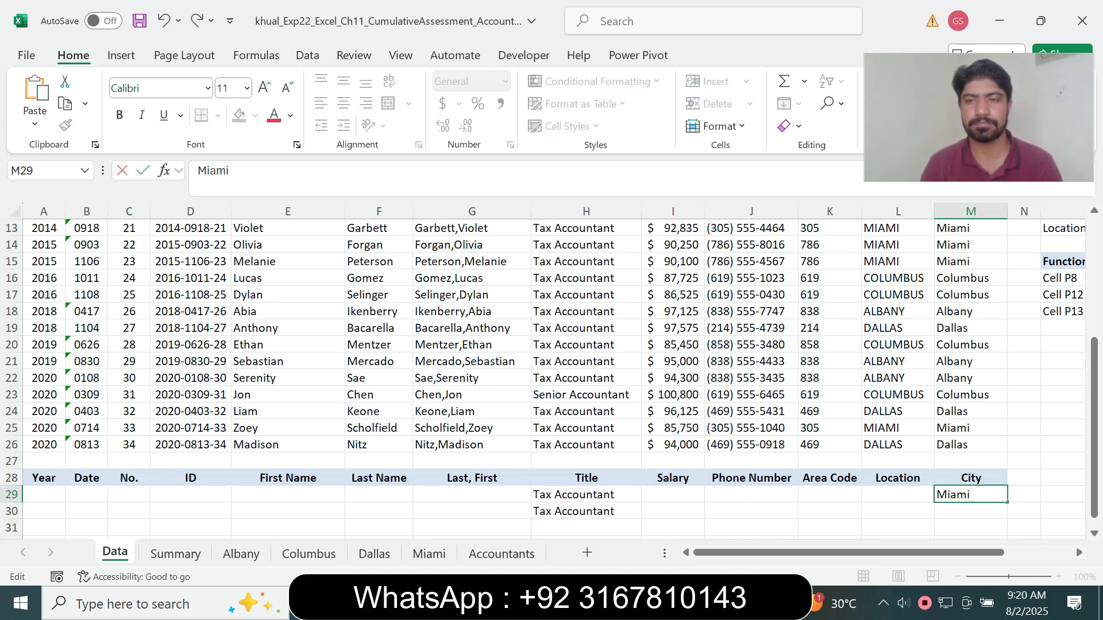
{"action": "key", "text": "Return"}
Copy Columbus from the Word instructions and enter it in cell M30 of the Excel Data sheet
{"action": "key", "text": "alt+Tab"}
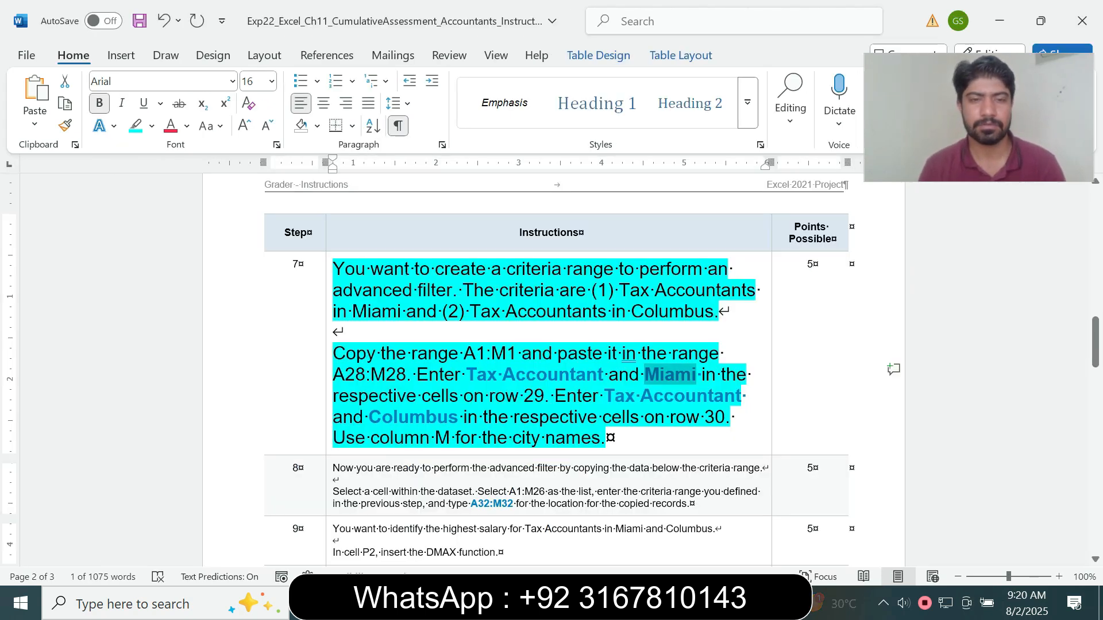
{"action": "left_click_drag", "start_coordinate": [368, 417], "coordinate": [448, 417]}
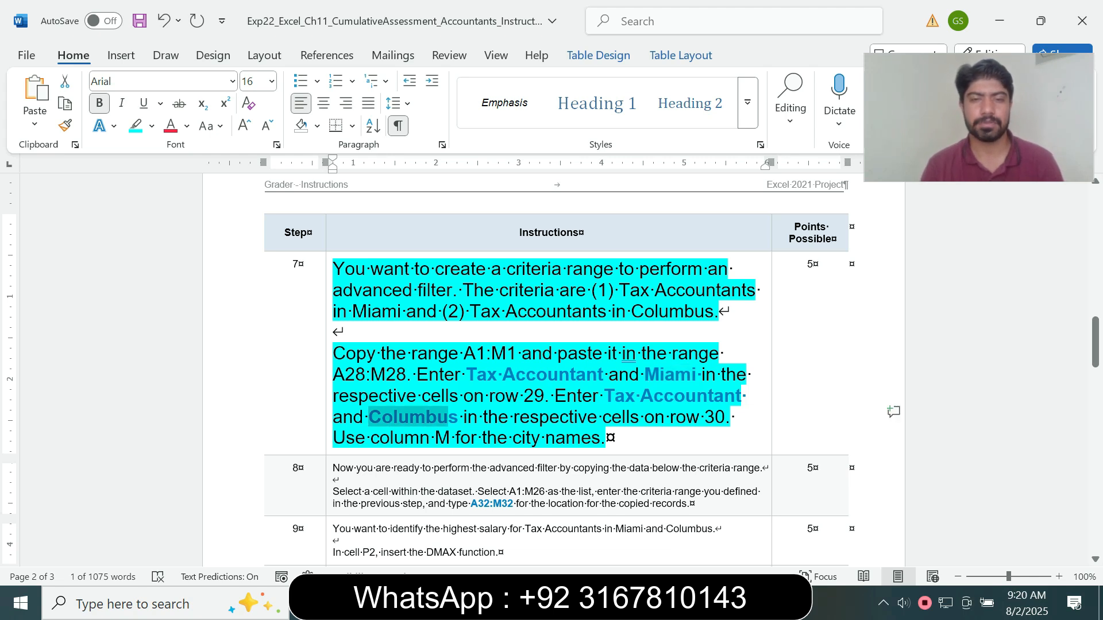
{"action": "left_click", "coordinate": [409, 418]}
{"action": "left_click_drag", "start_coordinate": [369, 418], "coordinate": [458, 417]}
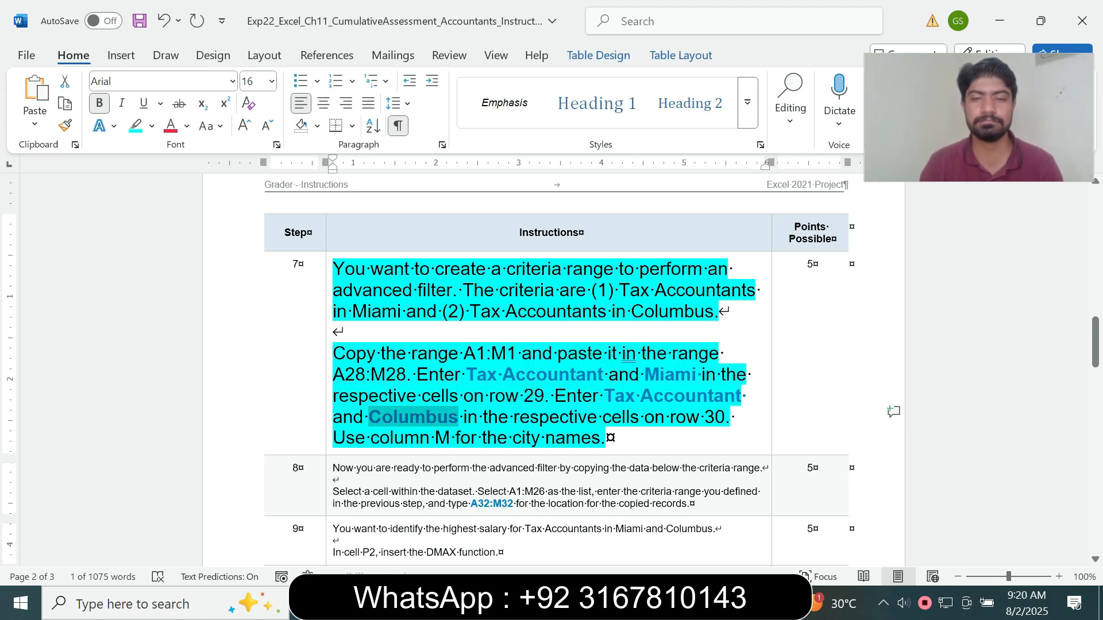
{"action": "key", "text": "alt+Tab"}
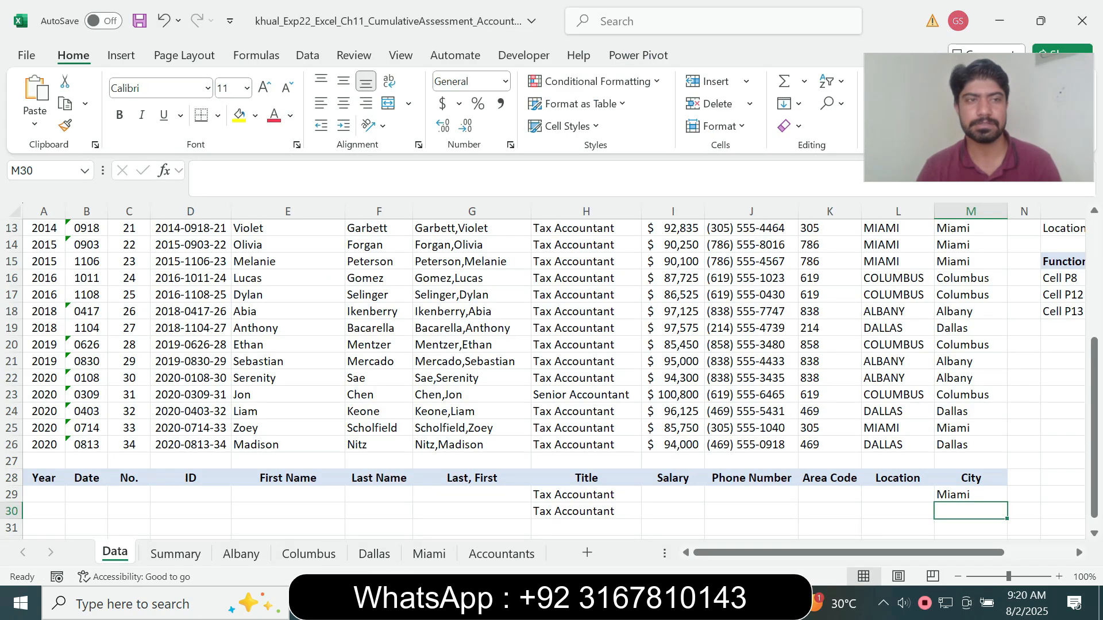
{"action": "key", "text": "F2"}
{"action": "key", "text": "ctrl+v"}
{"action": "key", "text": "Return"}
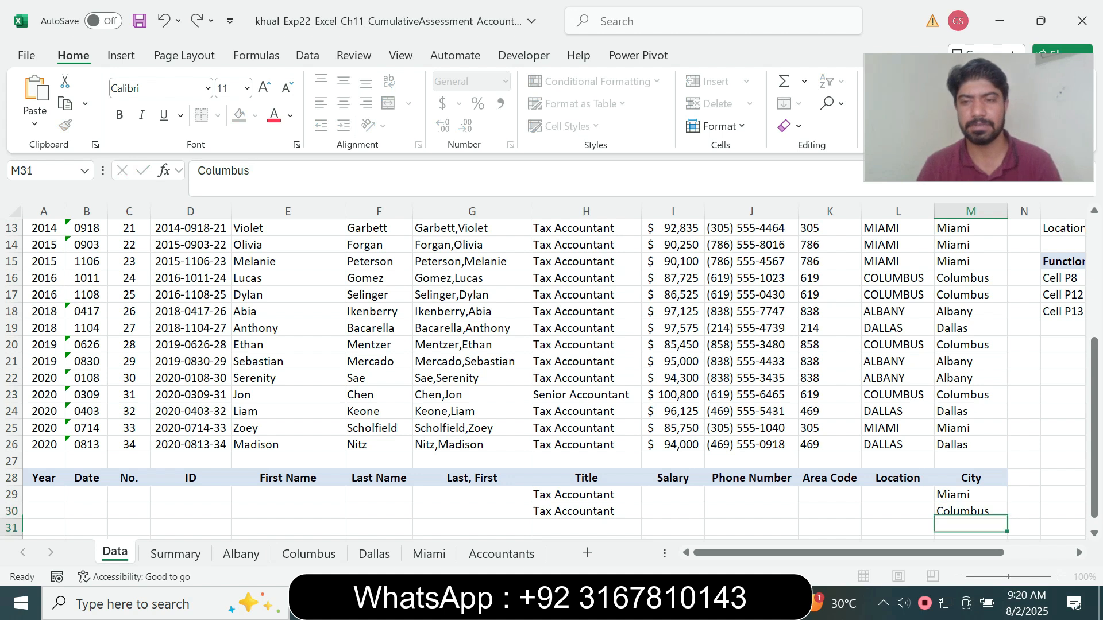
Switch to the Word instructions and restore the step 7 text to 9 pt without highlighting
{"action": "key", "text": "alt+Tab"}
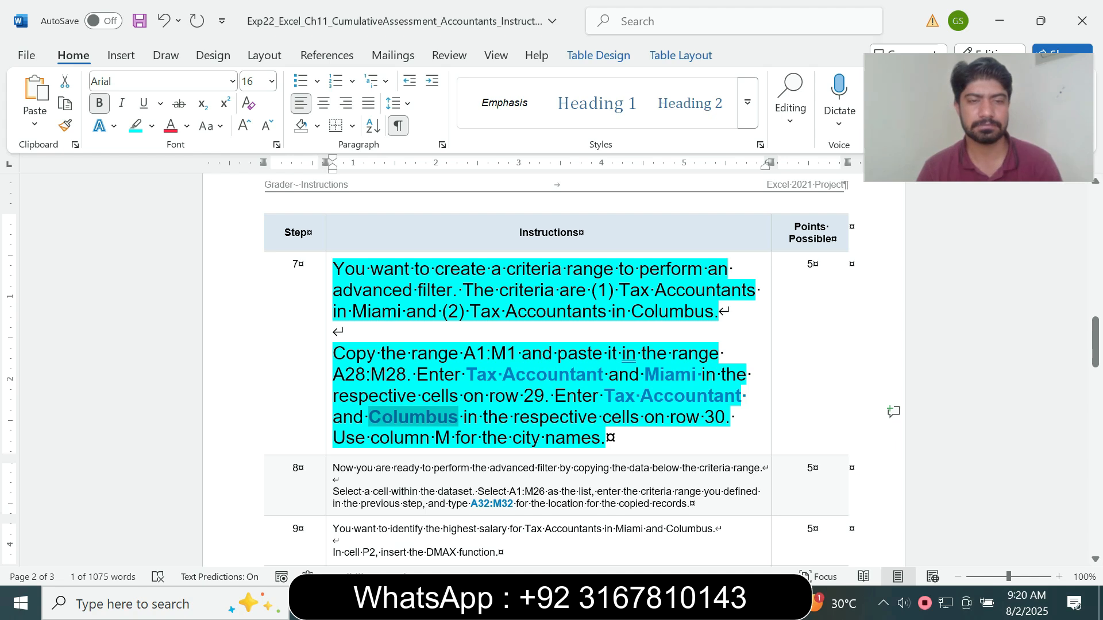
{"action": "left_click", "coordinate": [329, 442]}
{"action": "left_click", "coordinate": [433, 392]}
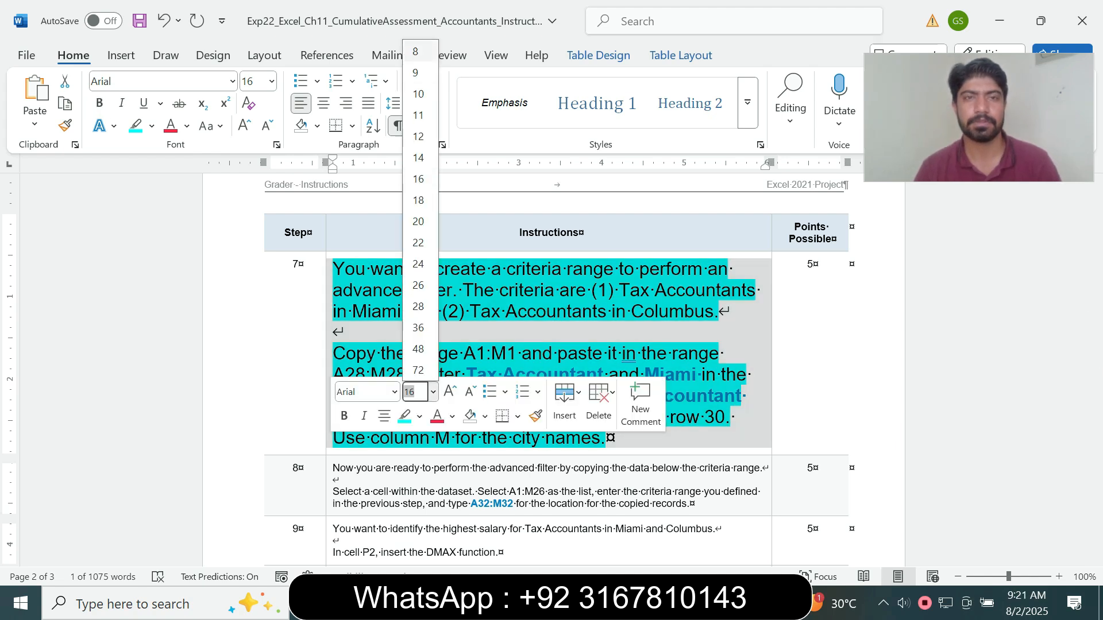
{"action": "left_click", "coordinate": [416, 73]}
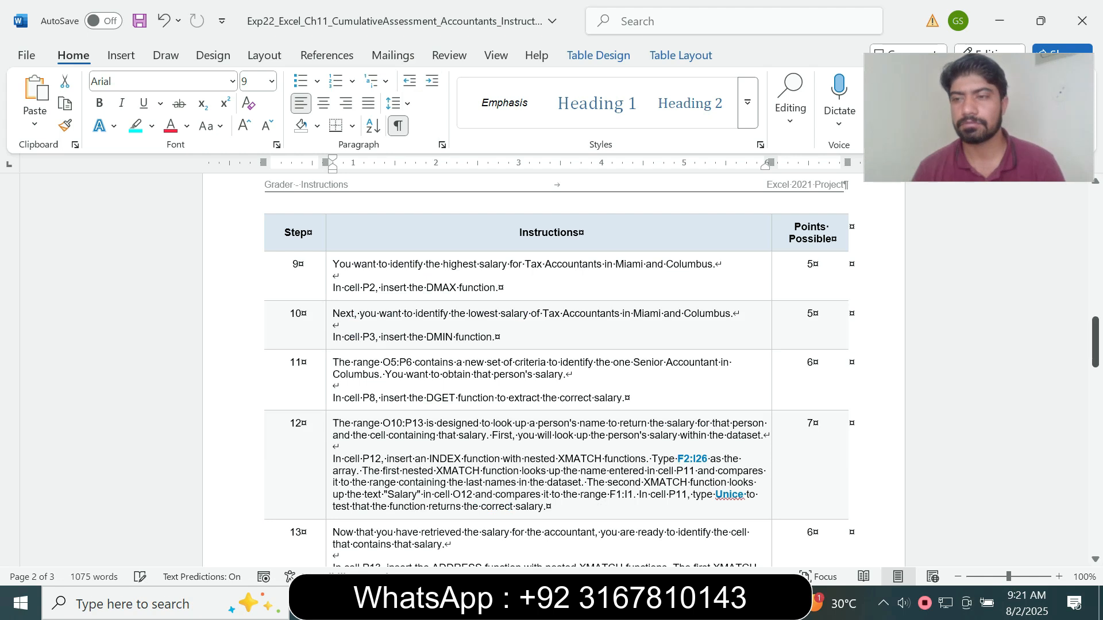
{"action": "scroll", "coordinate": [552, 367], "scroll_direction": "up", "scroll_amount": 10}
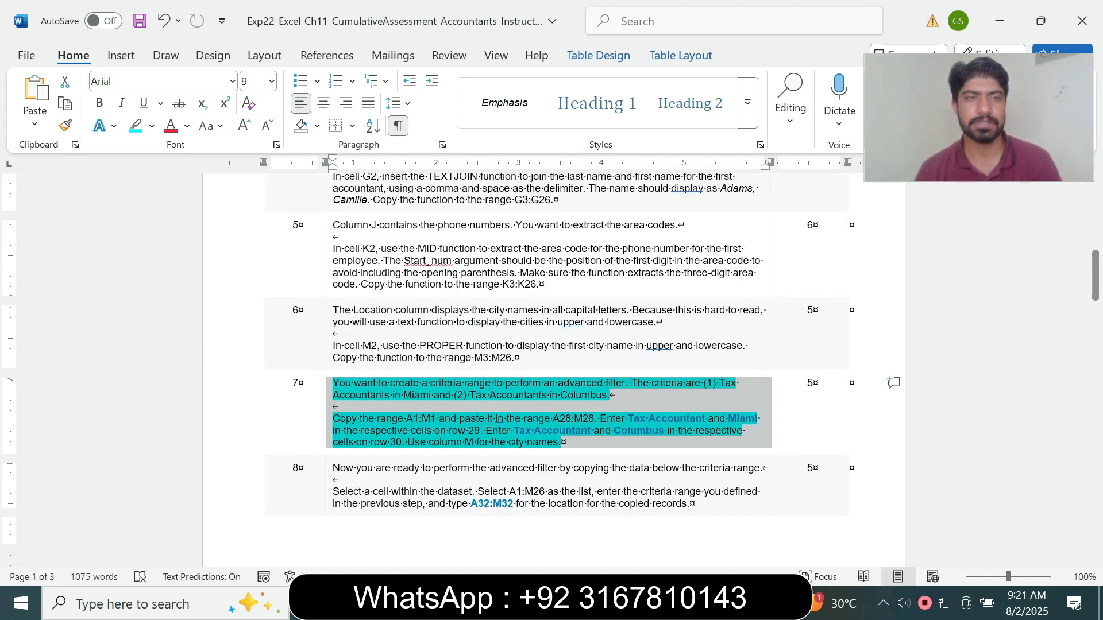
{"action": "left_click", "coordinate": [152, 126]}
{"action": "left_click", "coordinate": [172, 265]}
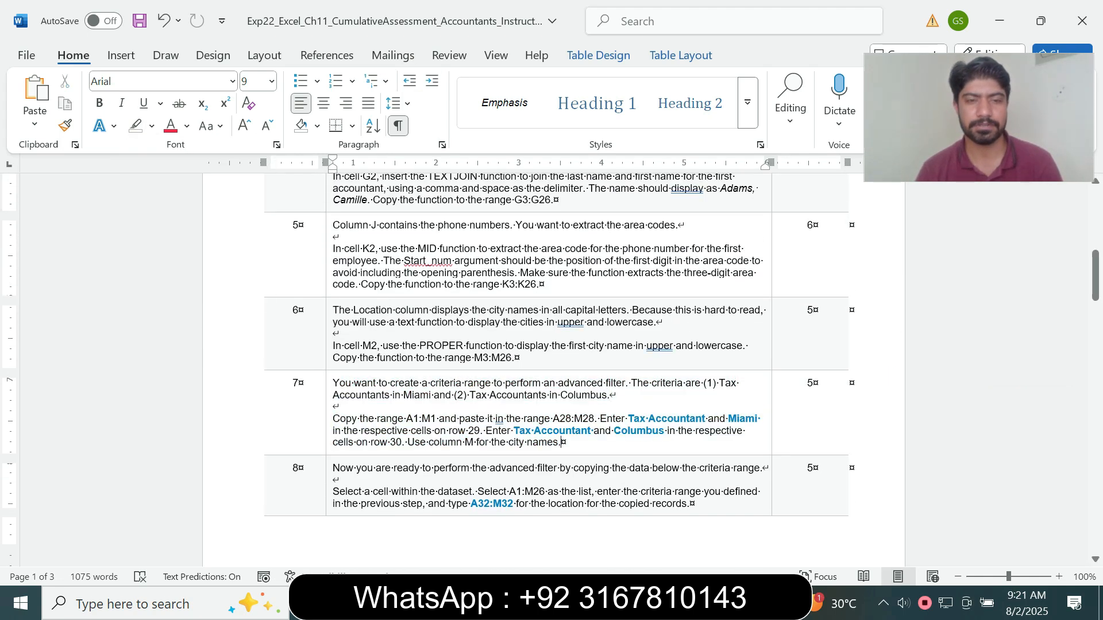
Enlarge the step 8 instruction text about the advanced filter to 14 pt and highlight it in turquoise
{"action": "left_click", "coordinate": [329, 492]}
{"action": "left_click", "coordinate": [432, 441]}
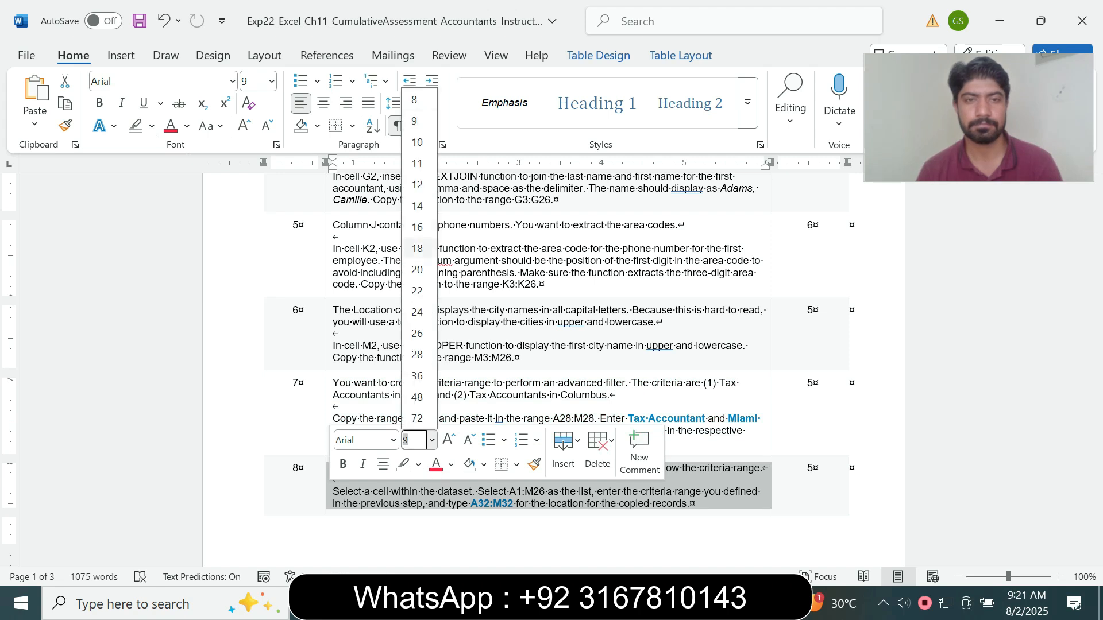
{"action": "left_click", "coordinate": [417, 206]}
{"action": "left_click", "coordinate": [152, 126]}
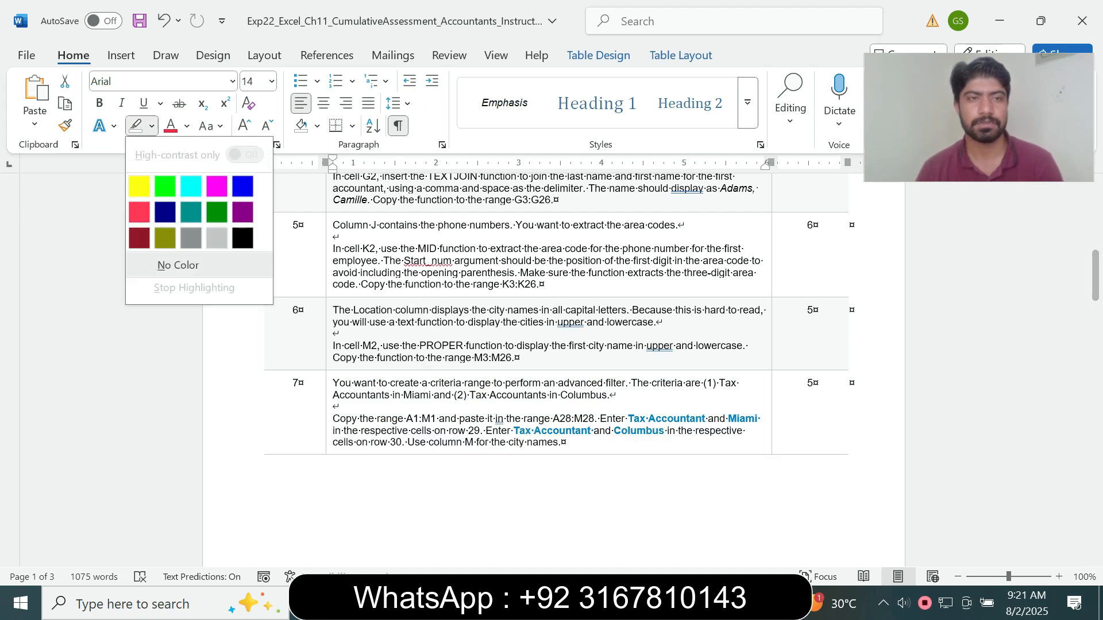
{"action": "left_click", "coordinate": [191, 186]}
{"action": "left_click_drag", "start_coordinate": [1096, 276], "coordinate": [1095, 336]}
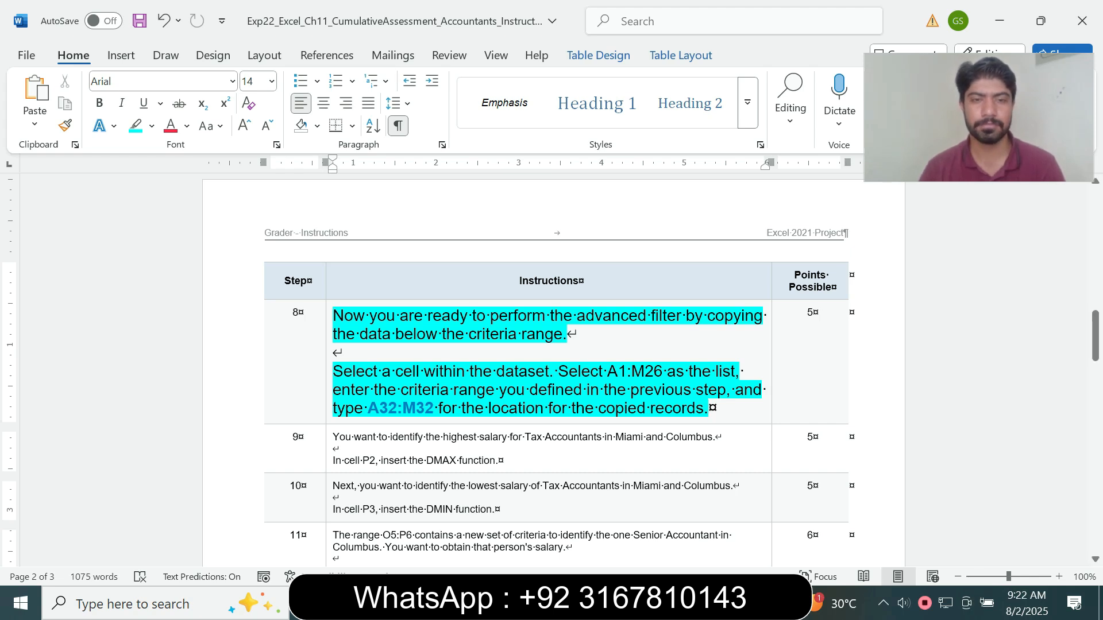
Mark the list range A1:M26 in the step 8 Word instructions and open the Advanced Filter dialog in Excel
{"action": "left_click_drag", "start_coordinate": [434, 390], "coordinate": [535, 372]}
{"action": "left_click", "coordinate": [500, 389]}
{"action": "left_click", "coordinate": [617, 407]}
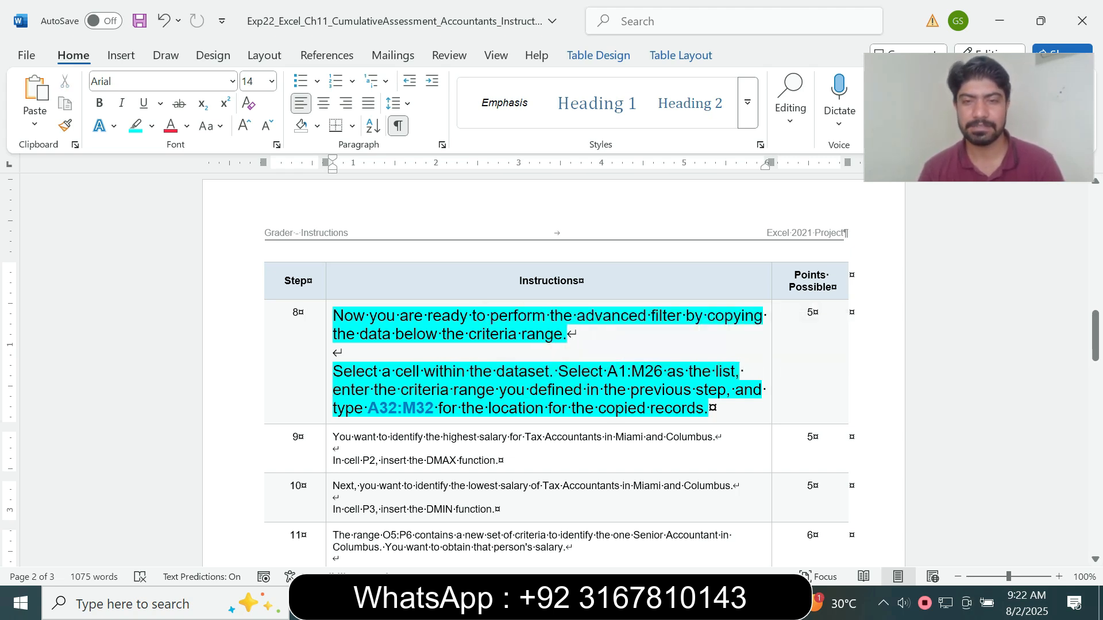
{"action": "left_click_drag", "start_coordinate": [607, 371], "coordinate": [666, 371]}
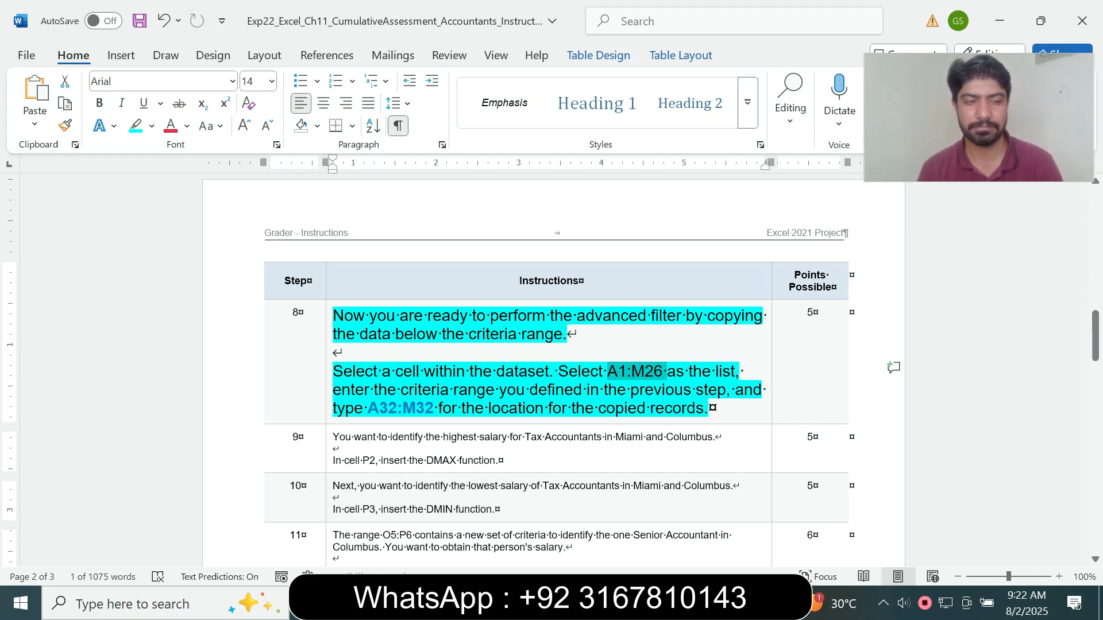
{"action": "key", "text": "alt+Tab"}
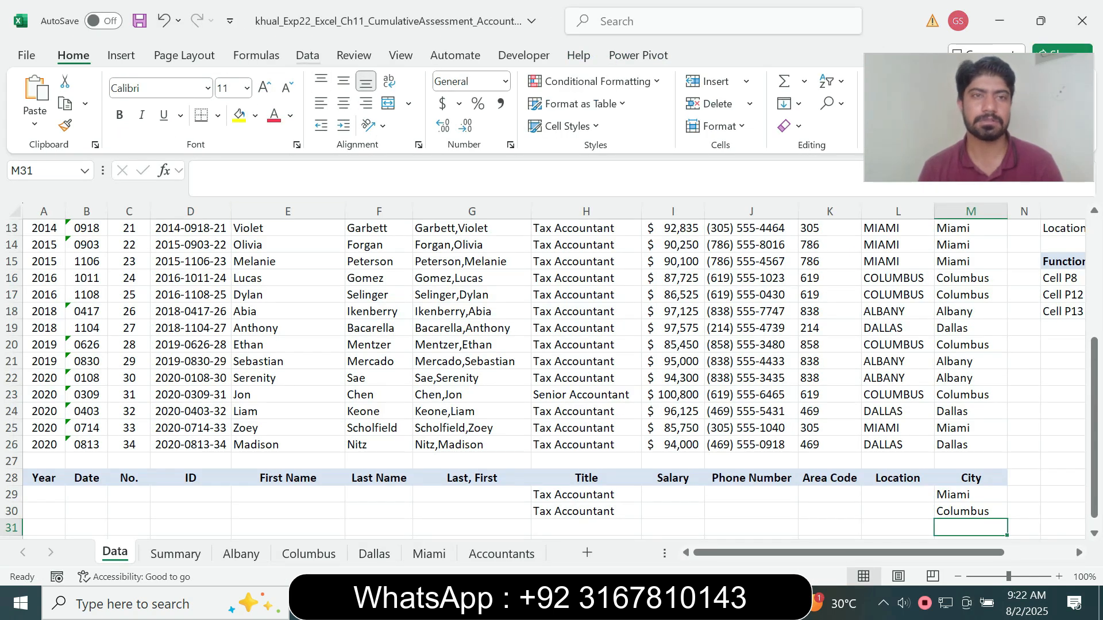
{"action": "left_click", "coordinate": [308, 55]}
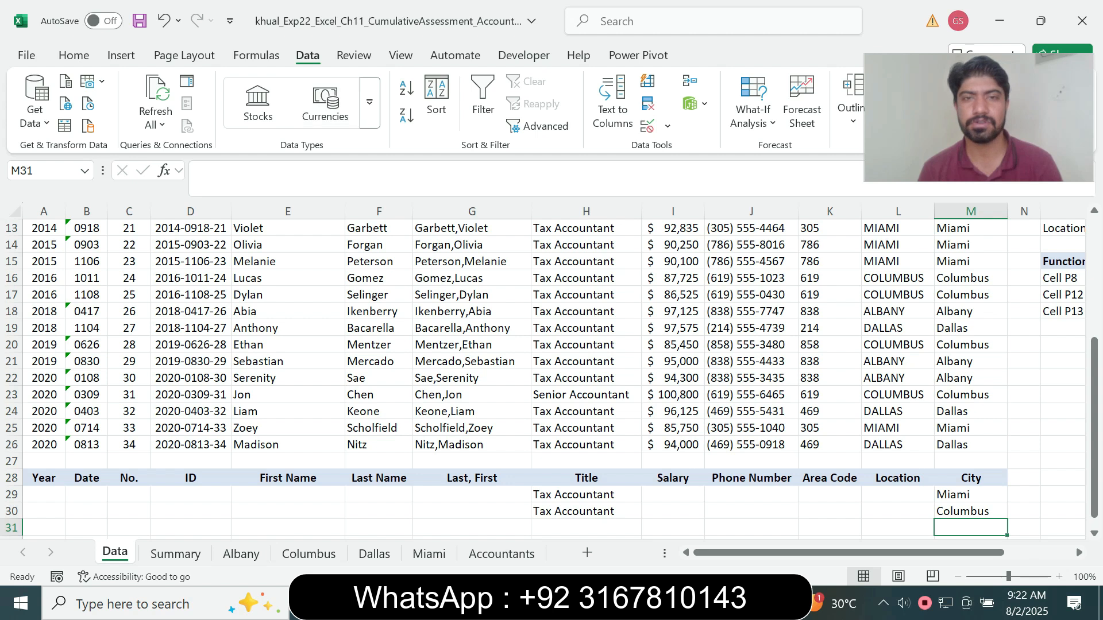
{"action": "left_click", "coordinate": [538, 125]}
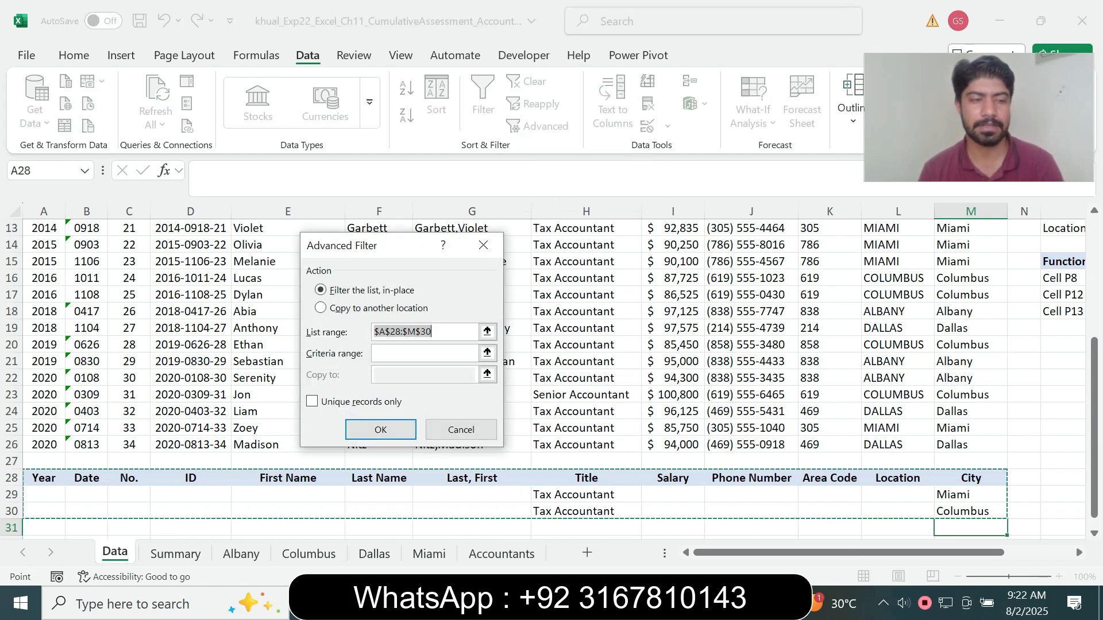
Set the list range of the advanced filter to $A$1:$M$26
{"action": "left_click", "coordinate": [395, 332]}
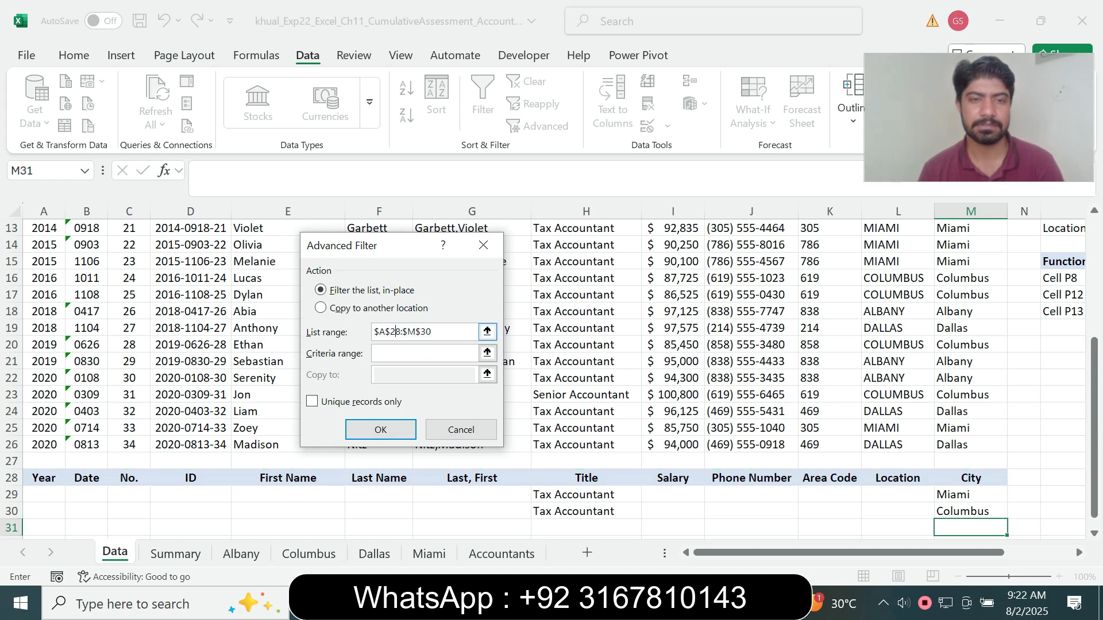
{"action": "key", "text": "Delete"}
{"action": "key", "text": "Delete"}
{"action": "key", "text": "BackSpace"}
{"action": "key", "text": "BackSpace"}
{"action": "type", "text": ":"}
{"action": "key", "text": "Left"}
{"action": "type", "text": "$"}
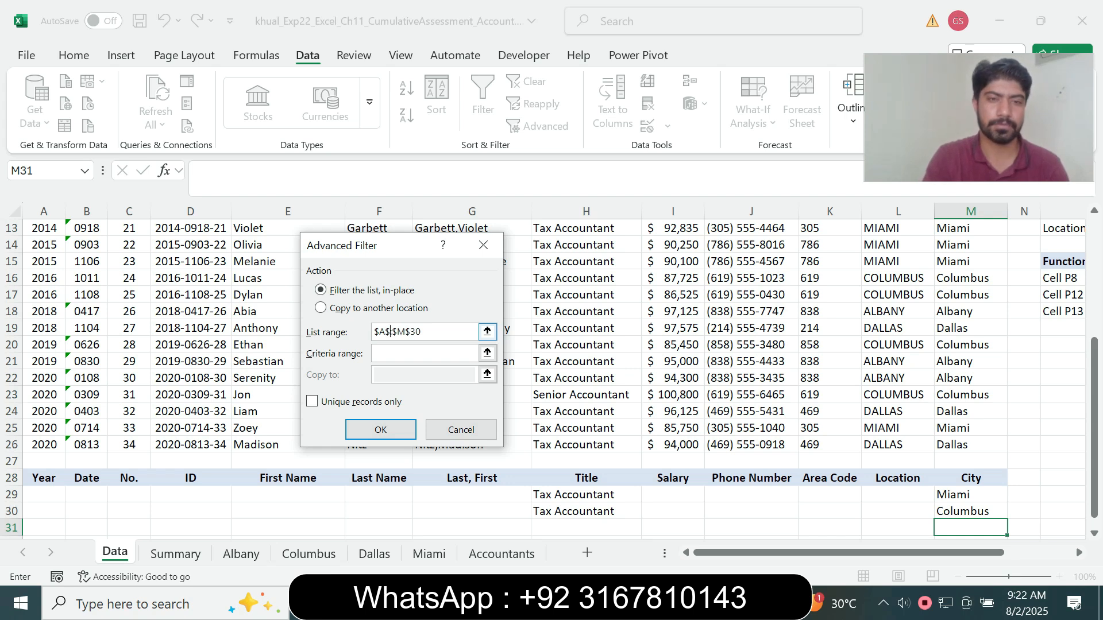
{"action": "type", "text": "1:"}
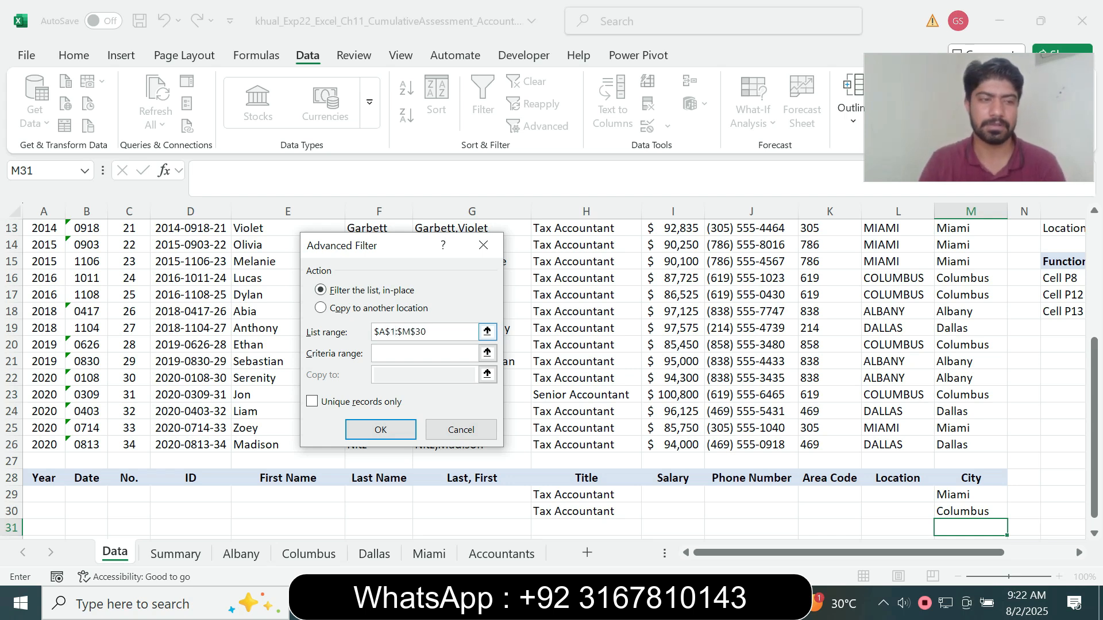
{"action": "key", "text": "BackSpace"}
{"action": "key", "text": "BackSpace"}
{"action": "type", "text": "26"}
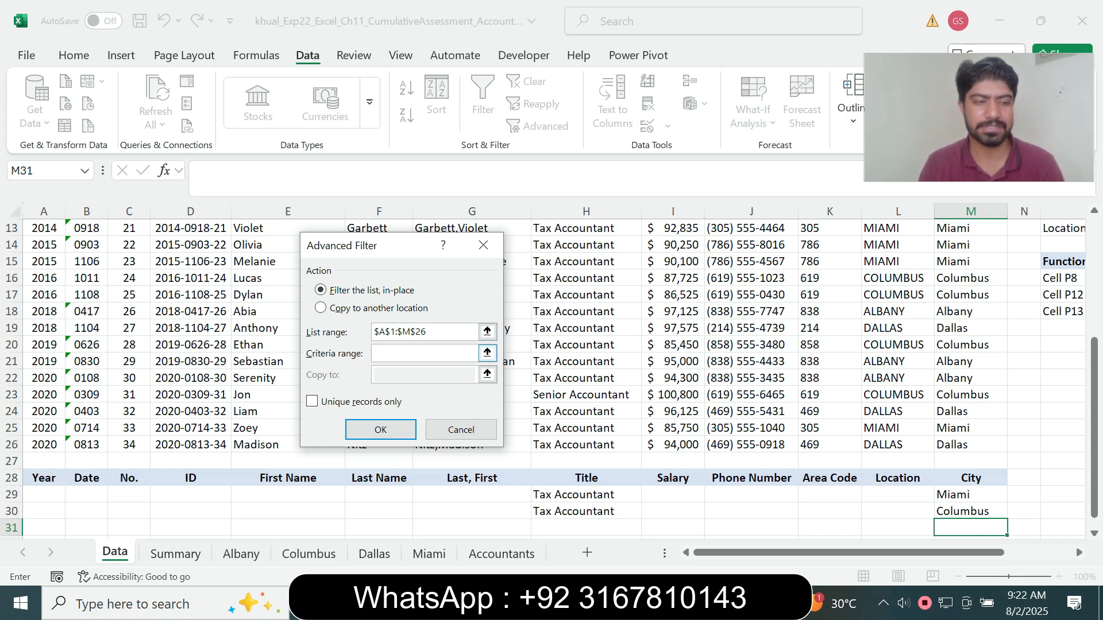
Set the criteria range of the advanced filter to $A$28:$M$30
{"action": "type", "text": "A$28"}
{"action": "key", "text": "F4"}
{"action": "type", "text": ":$M$30"}
{"action": "key", "text": "F4"}
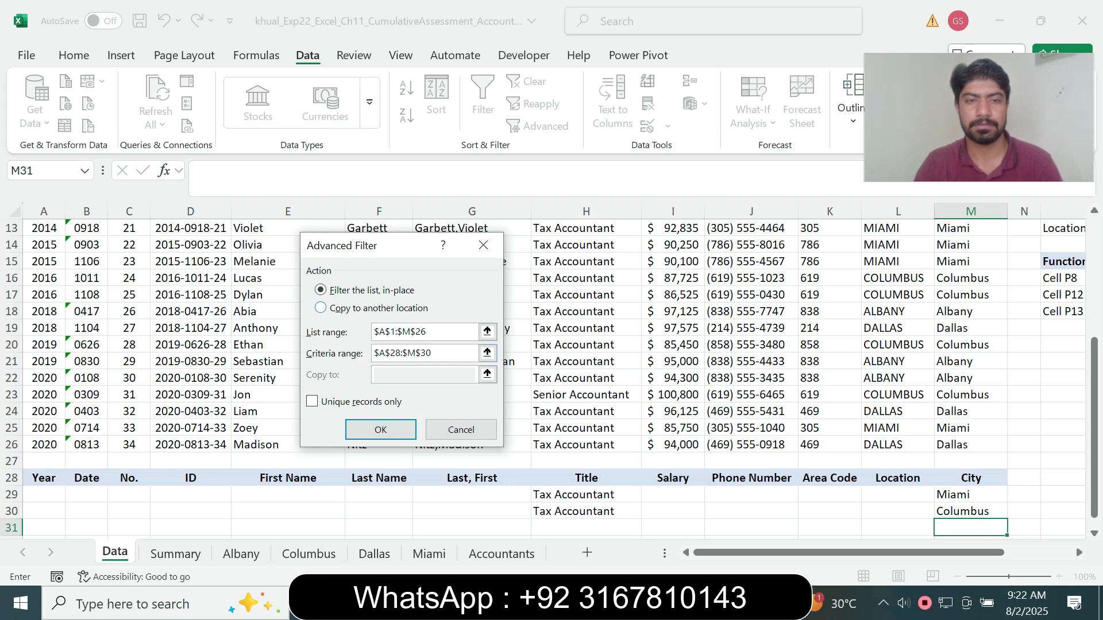
Try to run the advanced filter with its results copied to another location, the range $A$30:$M$32
{"action": "left_click", "coordinate": [378, 309]}
{"action": "left_click", "coordinate": [488, 374]}
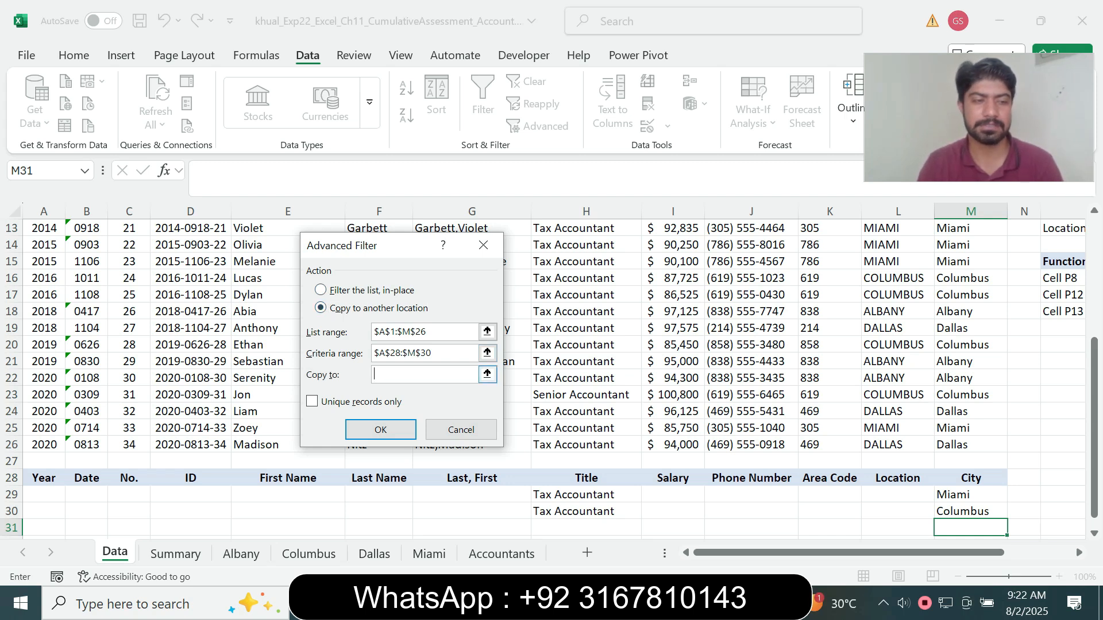
{"action": "type", "text": "A$30"}
{"action": "key", "text": "F4"}
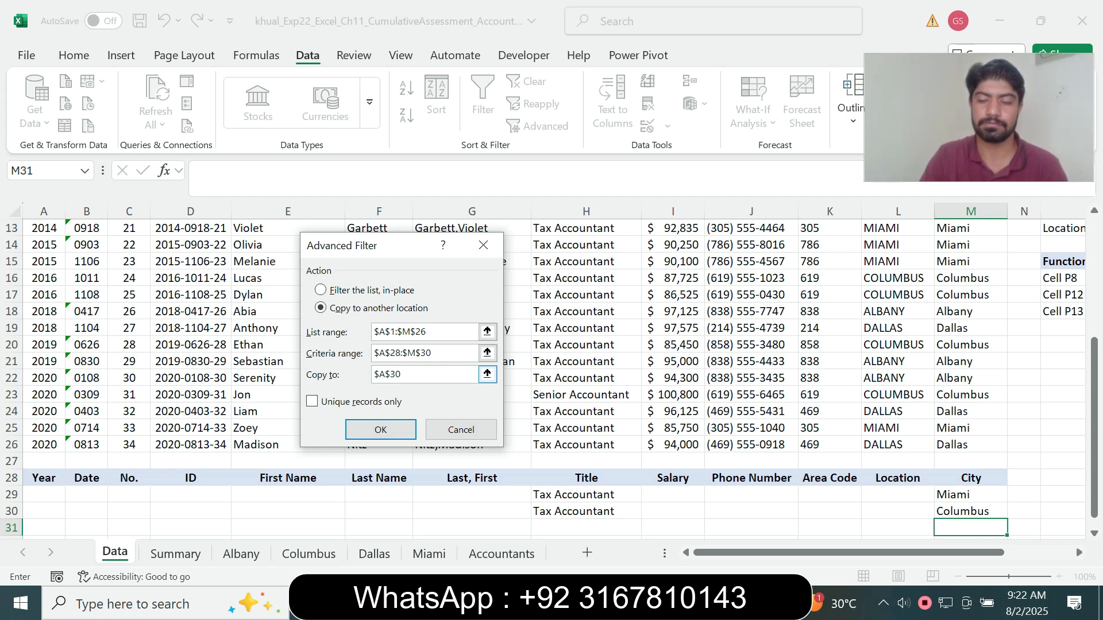
{"action": "type", "text": ":$M$32"}
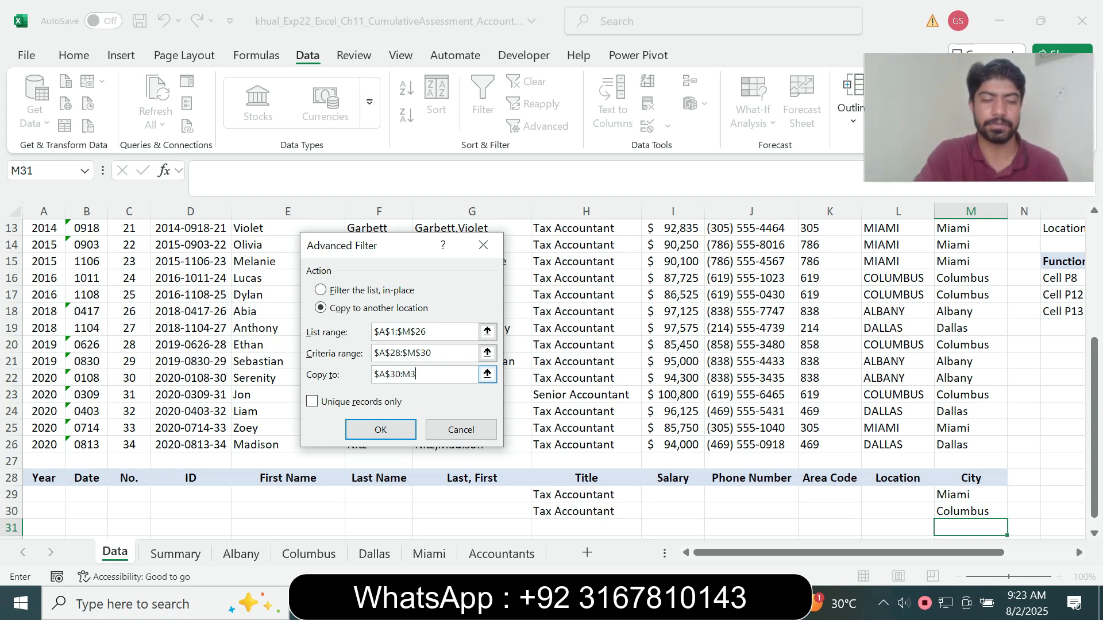
{"action": "key", "text": "F4"}
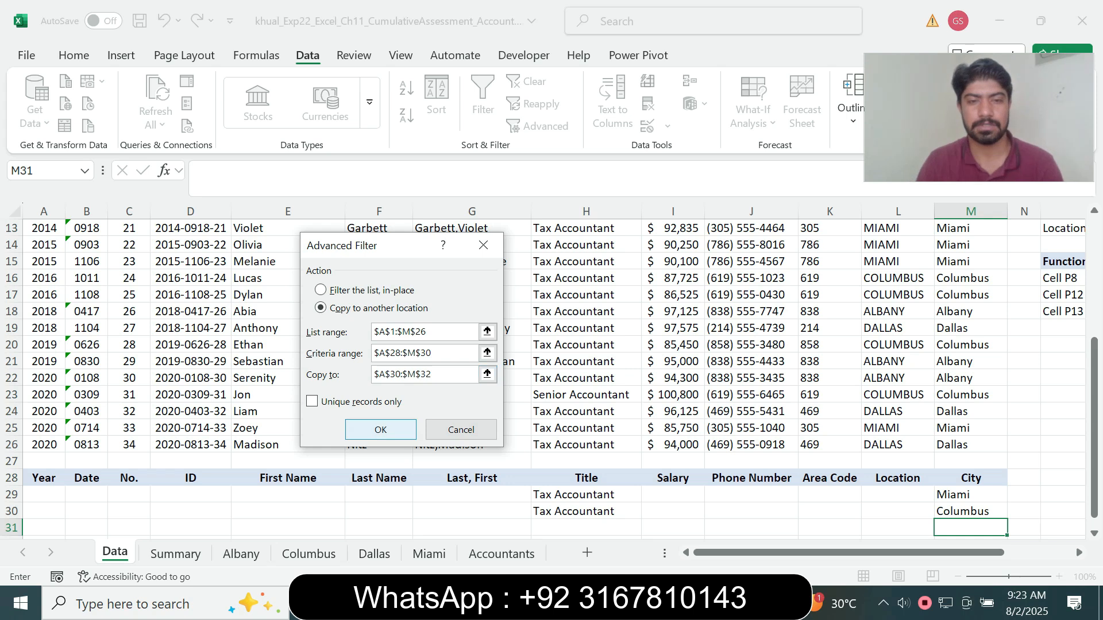
{"action": "key", "text": "Return"}
{"action": "key", "text": "Return"}
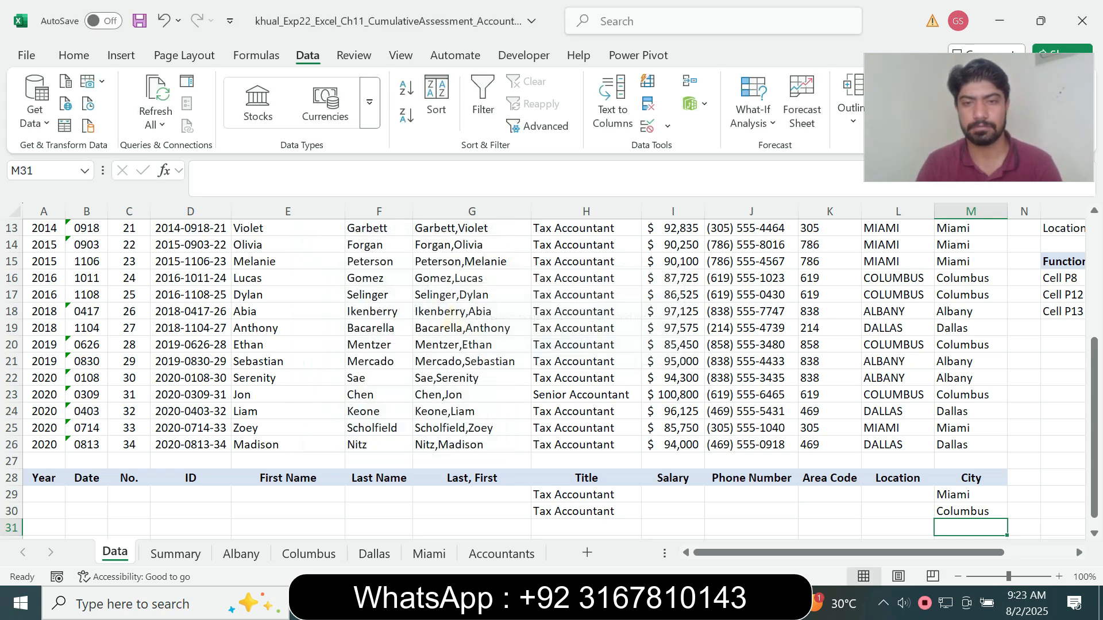
Check the copy location in the step 8 Word instructions and return to Excel at cell A31
{"action": "left_click_drag", "start_coordinate": [1094, 403], "coordinate": [1095, 411]}
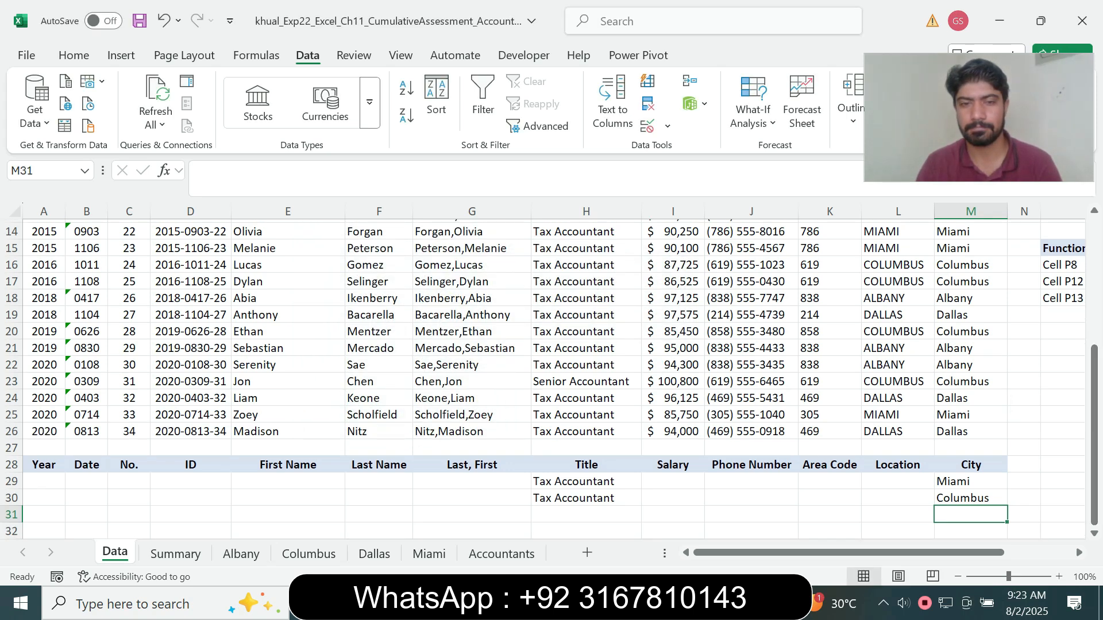
{"action": "key", "text": "alt+Tab"}
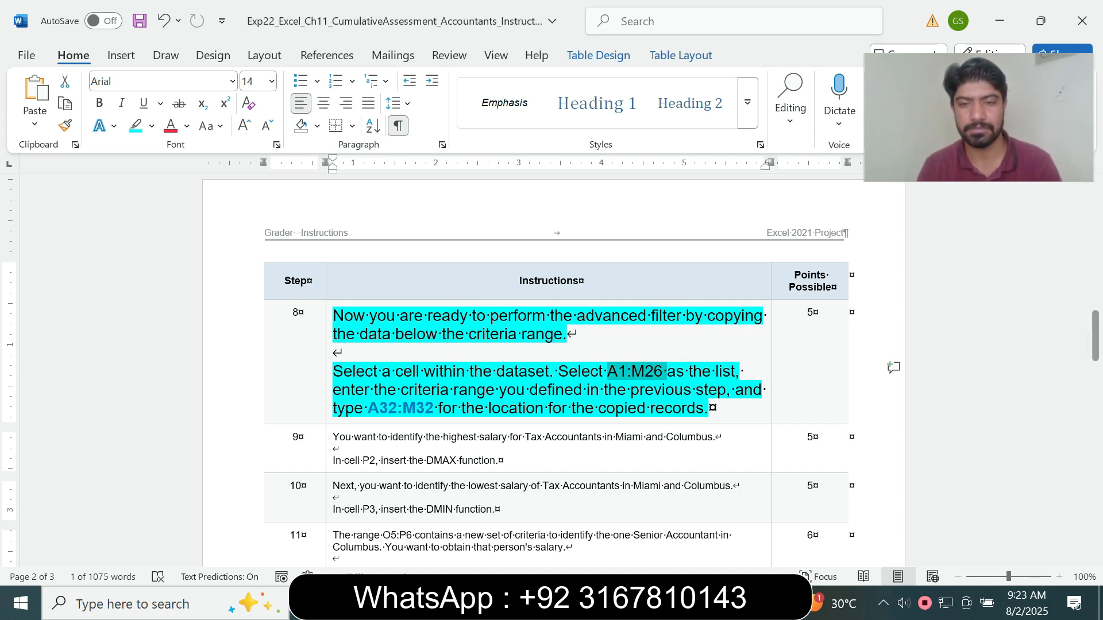
{"action": "key", "text": "alt+Tab"}
{"action": "key", "text": "ctrl+Left"}
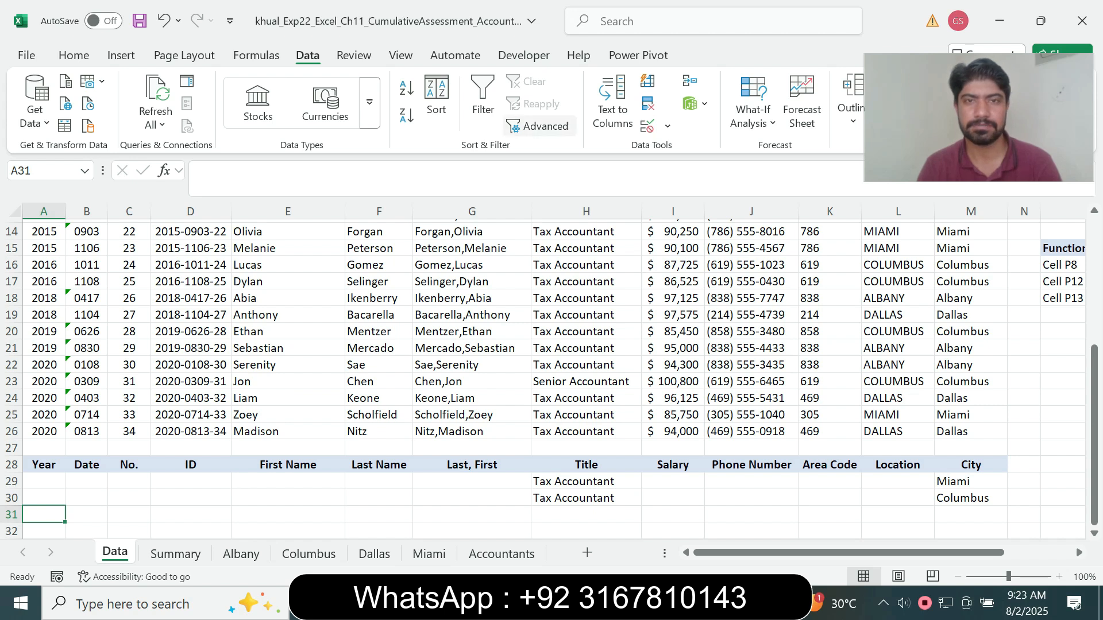
Run the advanced filter on $A$1:$M$26 with criteria range $A$28:$M$30, copying the matching records to $A$32:$M$32
{"action": "left_click", "coordinate": [539, 126]}
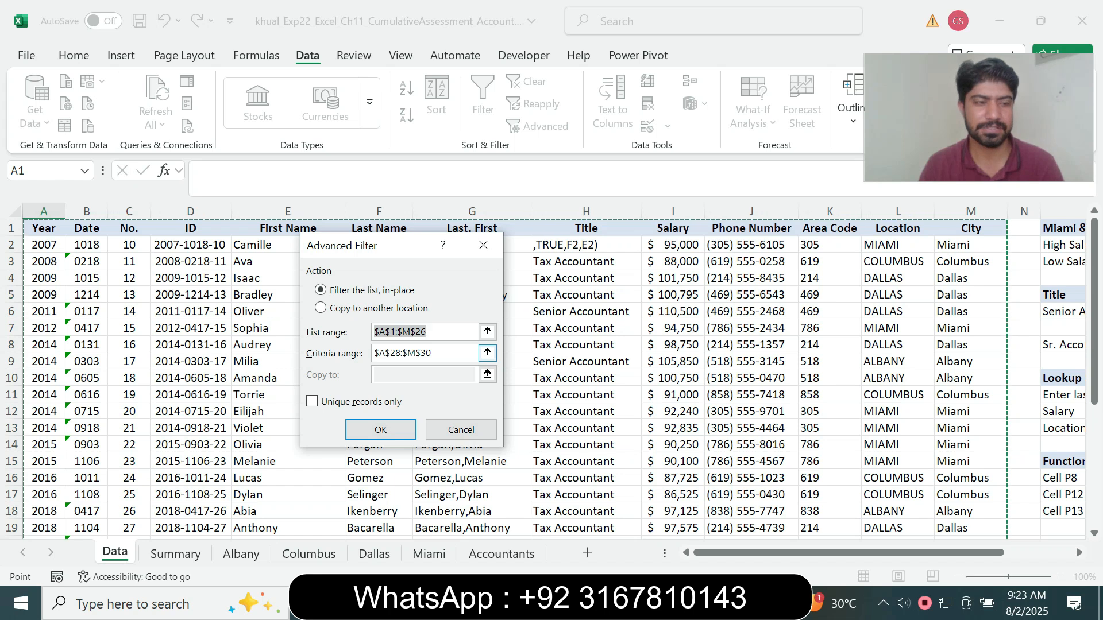
{"action": "left_click", "coordinate": [488, 353]}
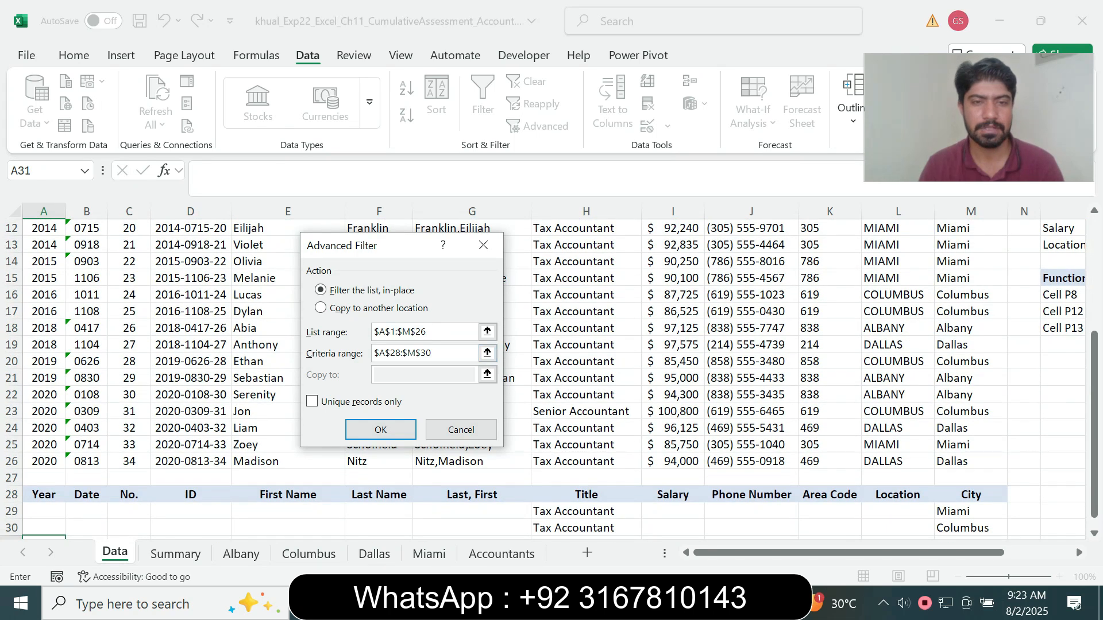
{"action": "left_click", "coordinate": [356, 308]}
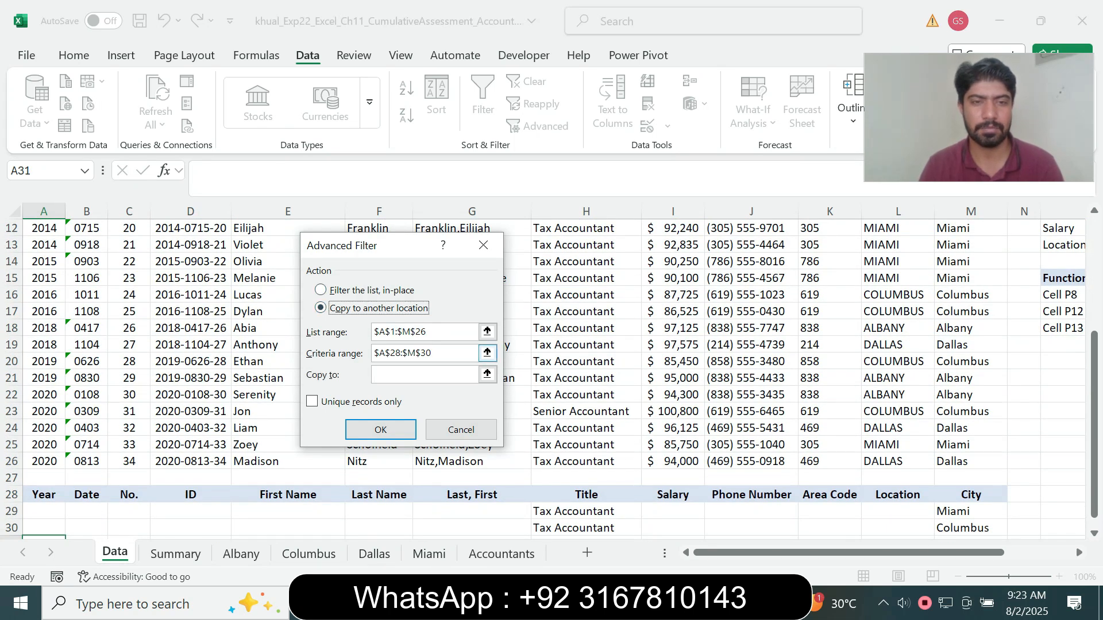
{"action": "type", "text": "A32"}
{"action": "key", "text": "F4"}
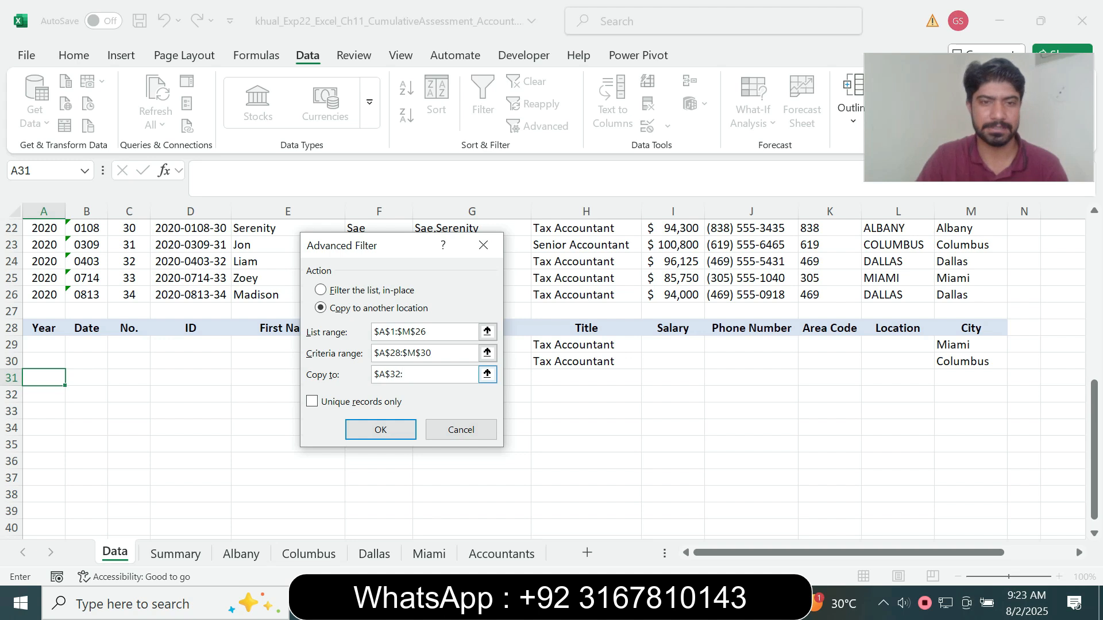
{"action": "type", "text": ":$M$32"}
{"action": "key", "text": "F4"}
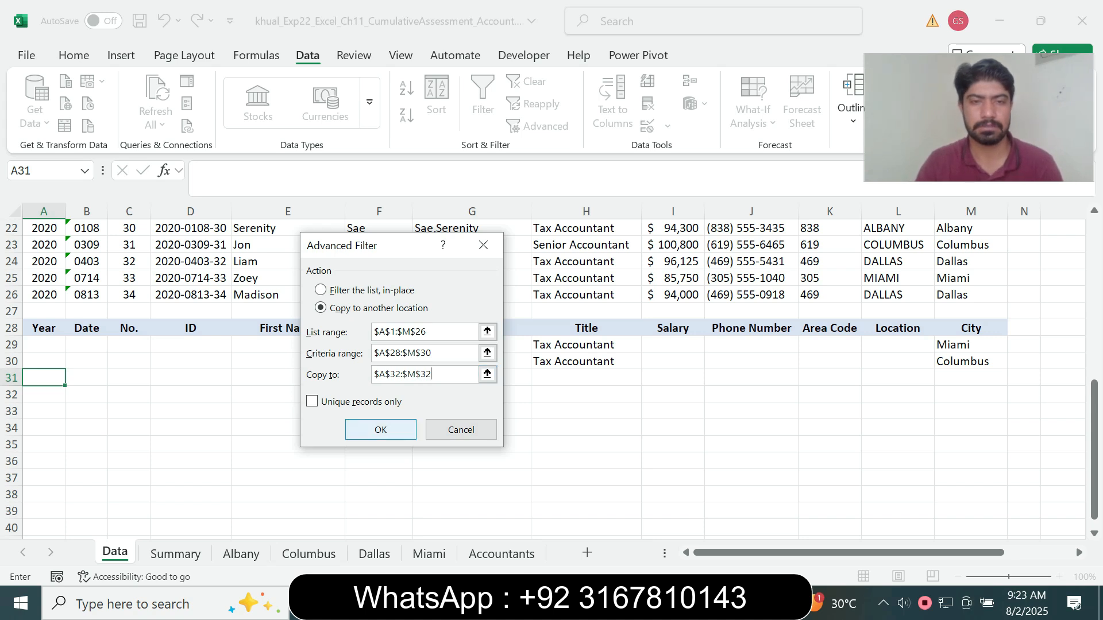
{"action": "key", "text": "Return"}
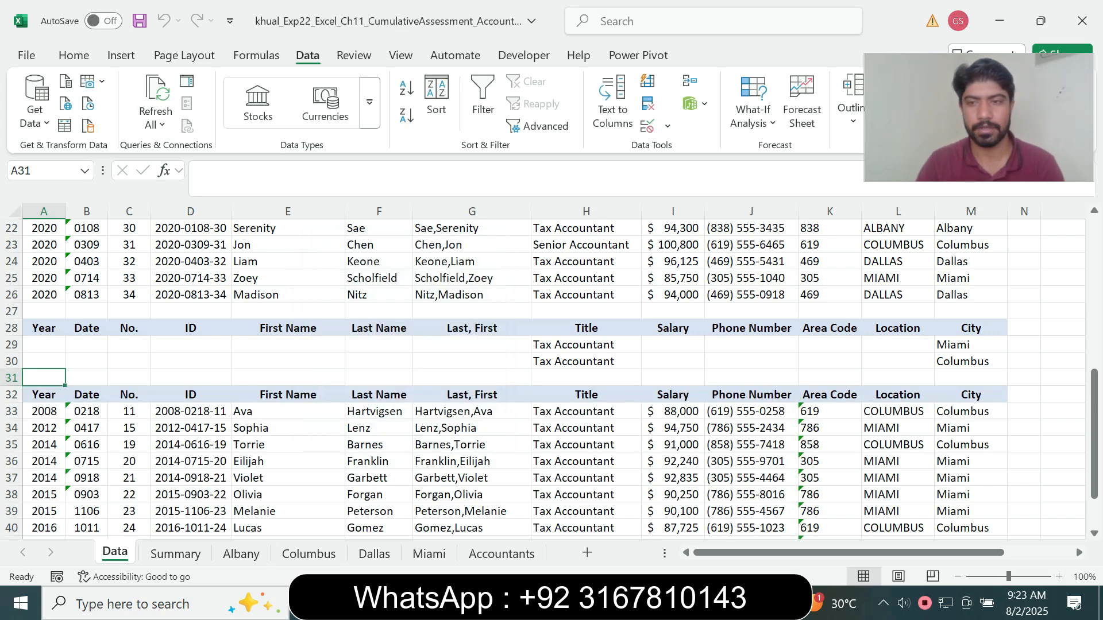
{"action": "left_click_drag", "start_coordinate": [1094, 434], "coordinate": [1094, 462]}
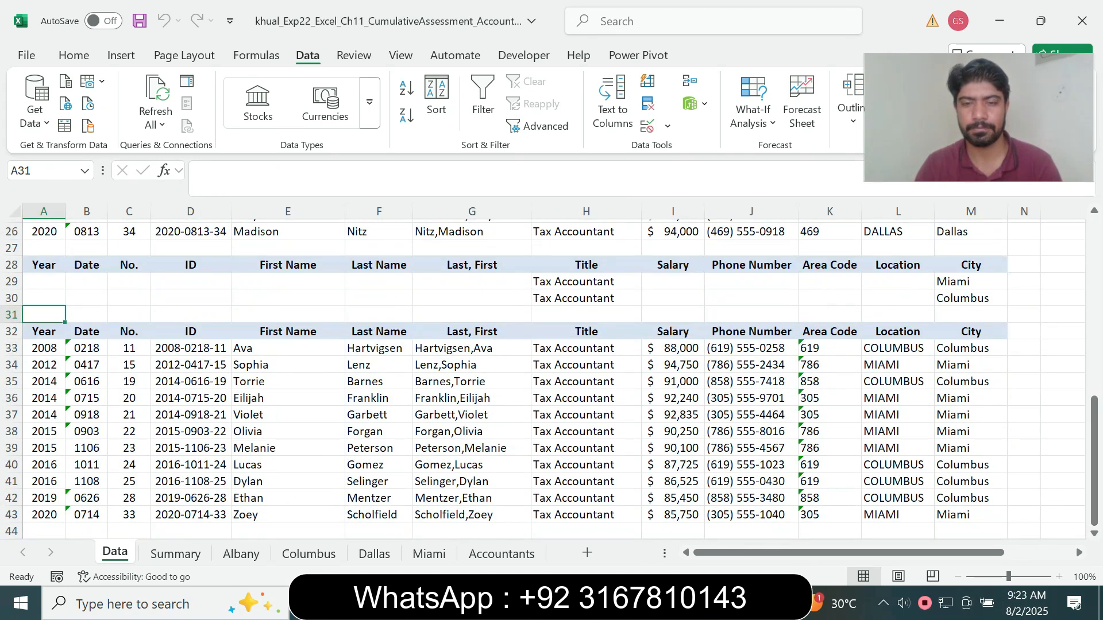
Switch to the Word instructions, reset the step 8 text to 9 pt and remove its turquoise highlight
{"action": "key", "text": "alt+Tab"}
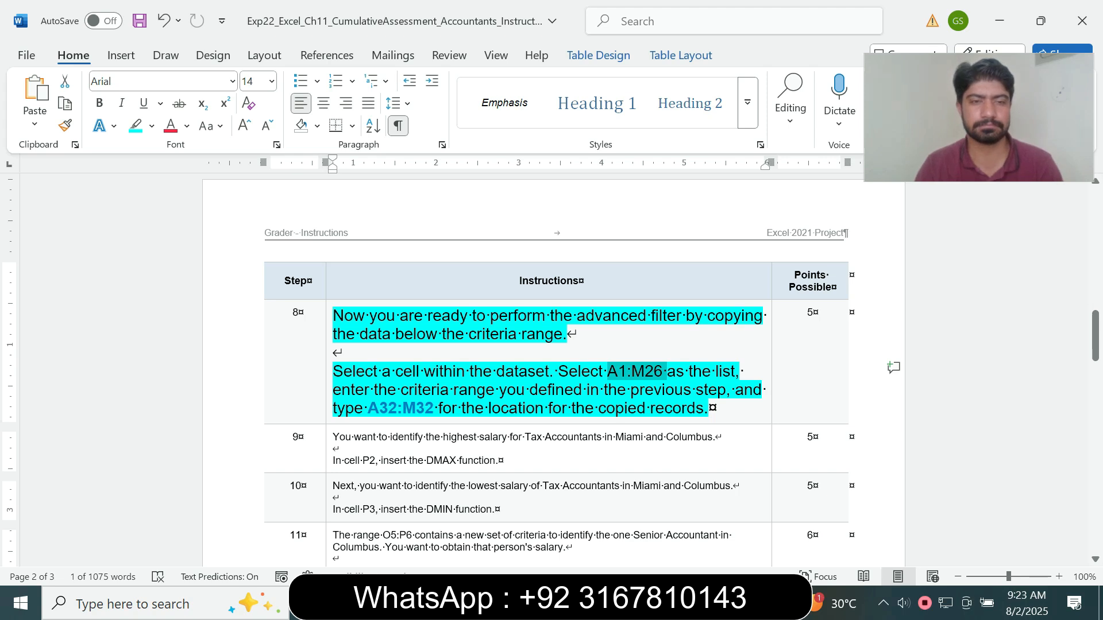
{"action": "left_click", "coordinate": [329, 402]}
{"action": "left_click", "coordinate": [433, 352]}
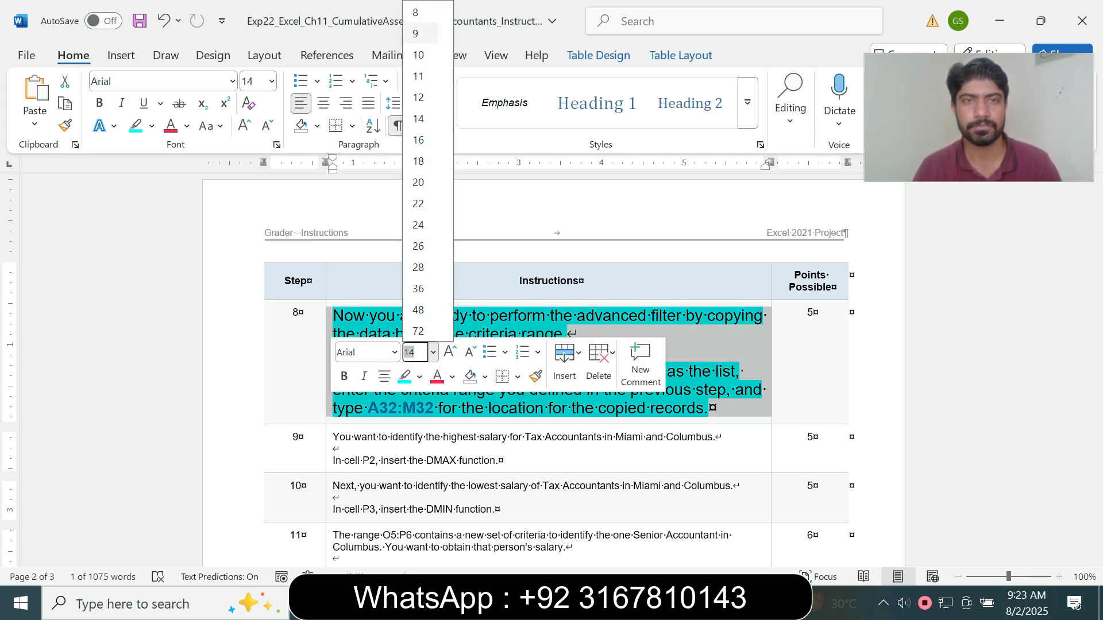
{"action": "left_click", "coordinate": [415, 33]}
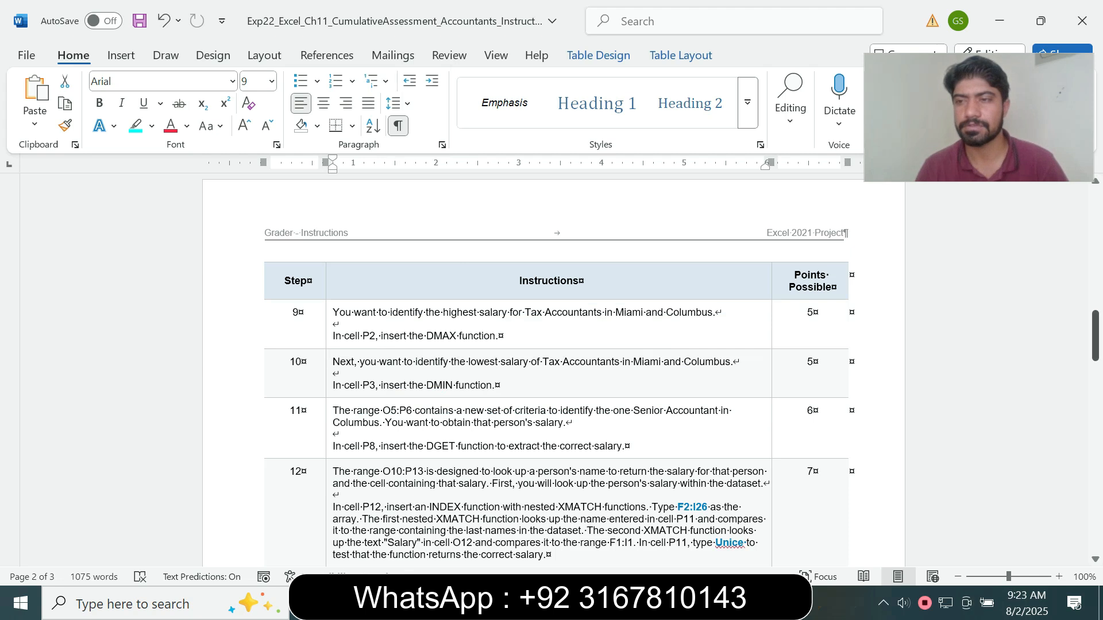
{"action": "scroll", "coordinate": [551, 344], "scroll_direction": "up", "scroll_amount": 5}
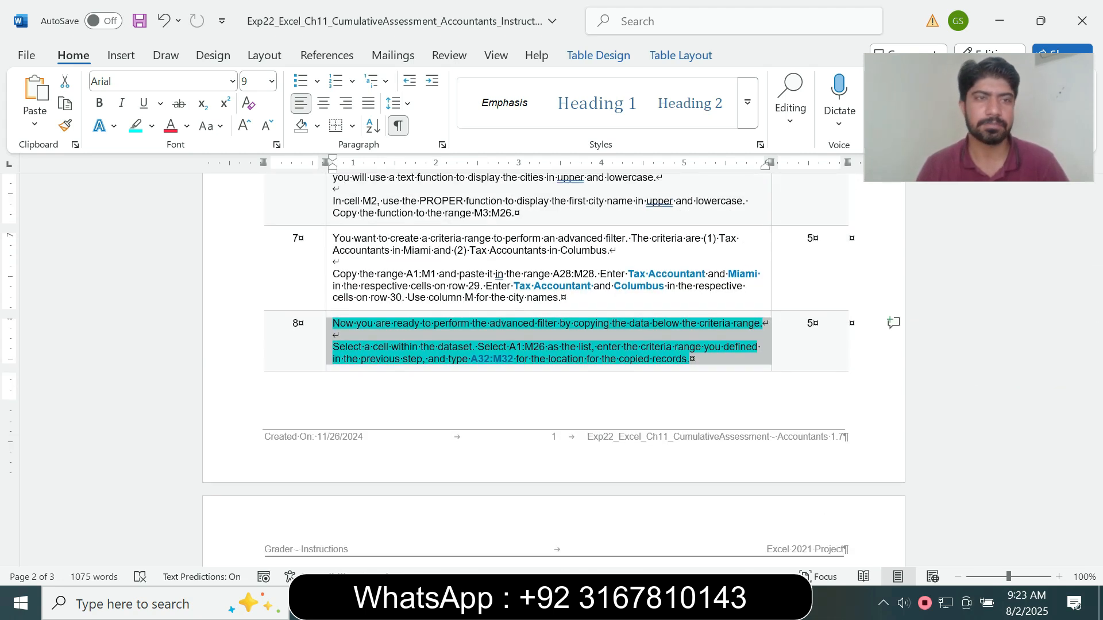
{"action": "left_click", "coordinate": [151, 125]}
{"action": "left_click", "coordinate": [177, 264]}
{"action": "left_click", "coordinate": [690, 359]}
Highlight the Word instructions from step 9 through the Total Points row in turquoise and return to the document's beginning
{"action": "left_click_drag", "start_coordinate": [1095, 295], "coordinate": [1095, 321]}
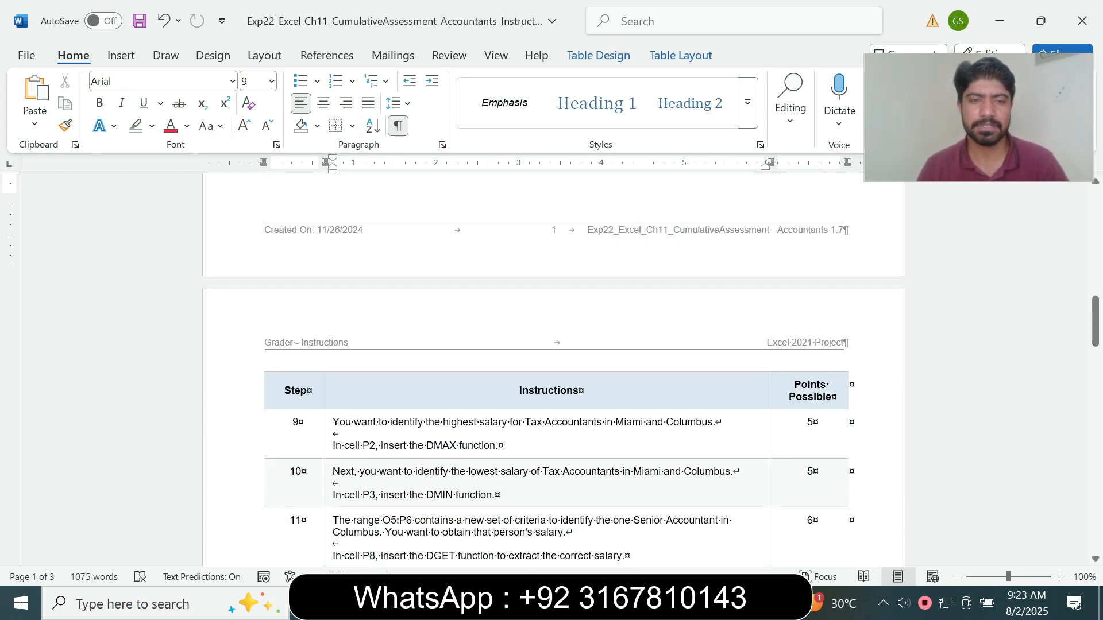
{"action": "left_click_drag", "start_coordinate": [332, 422], "coordinate": [551, 506]}
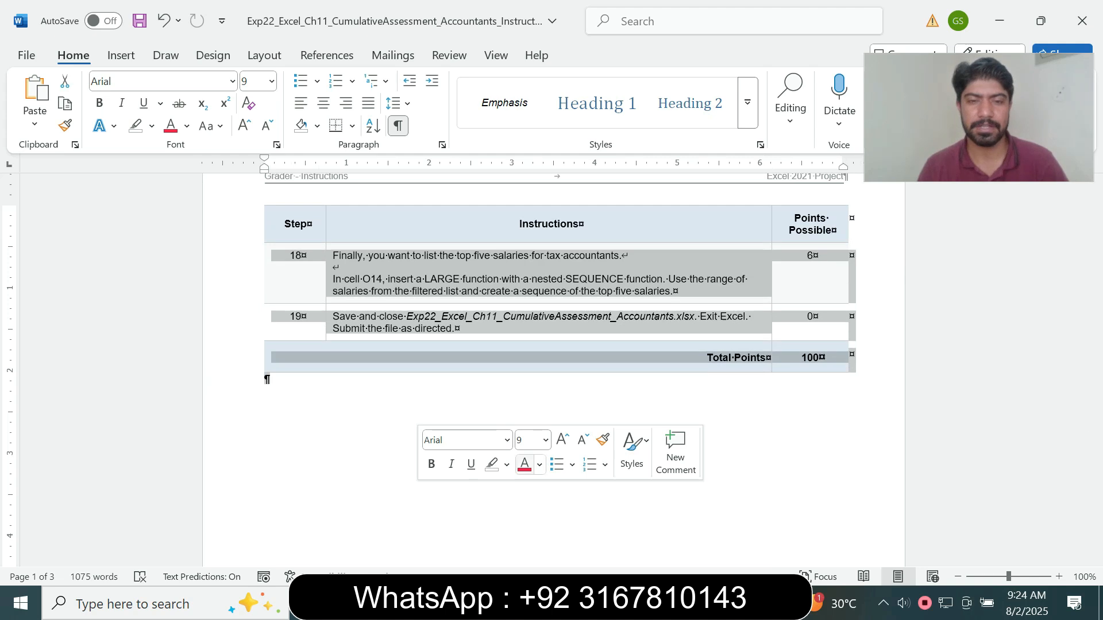
{"action": "left_click", "coordinate": [507, 464]}
{"action": "left_click", "coordinate": [543, 333]}
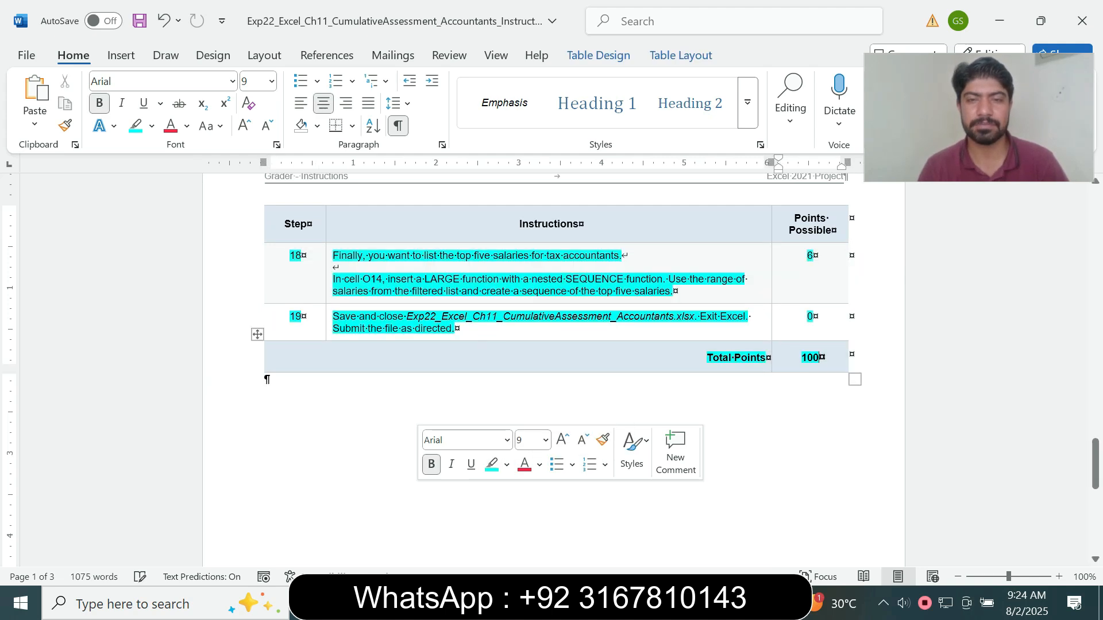
{"action": "left_click_drag", "start_coordinate": [1095, 464], "coordinate": [1095, 208]}
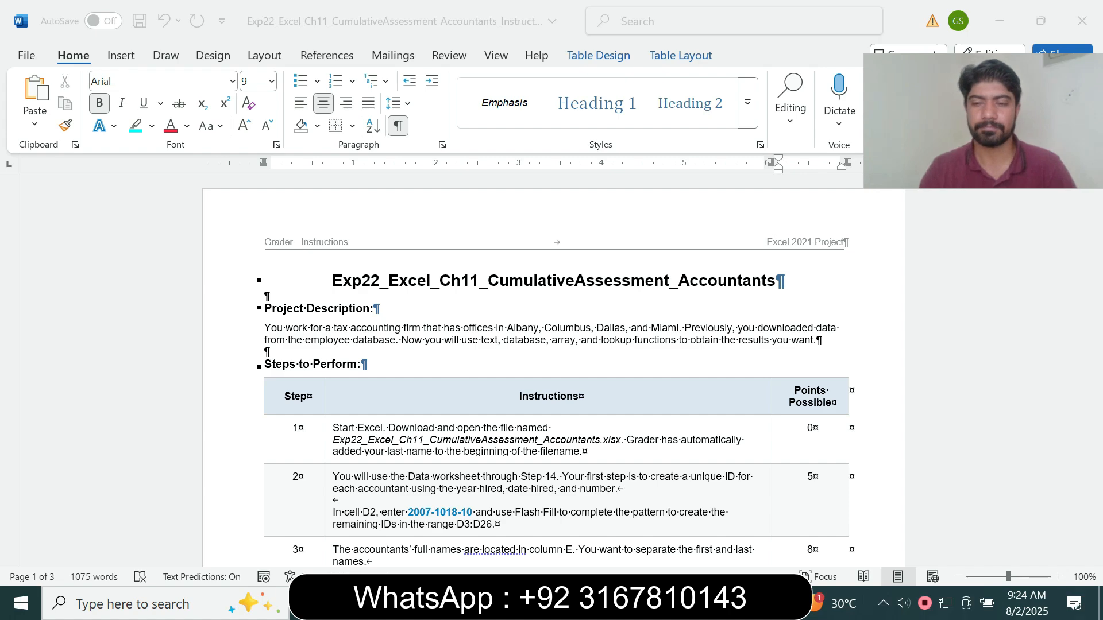